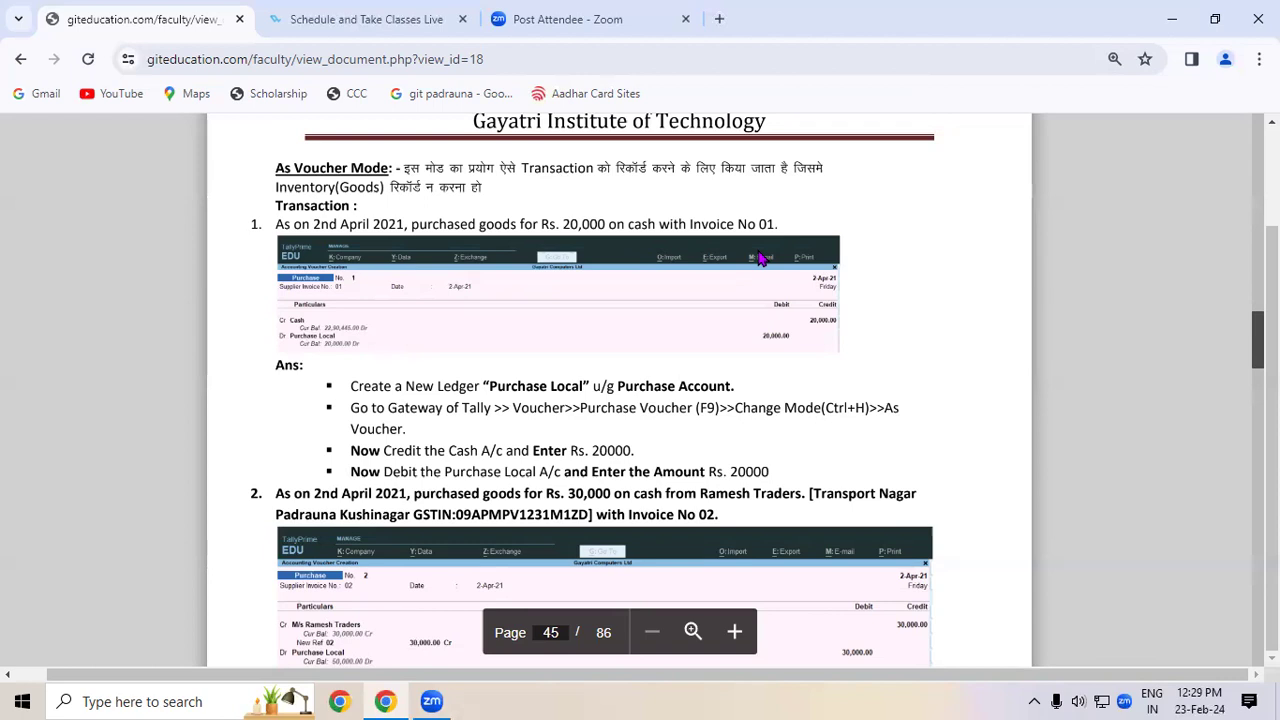
- Minimize Chrome after reviewing page 45's As Voucher Mode purchase example
left_click(1172, 19)
- Launch TallyPrime in educational mode and shut Gayatri Computers Ltd 7.1
double_click(128, 118)
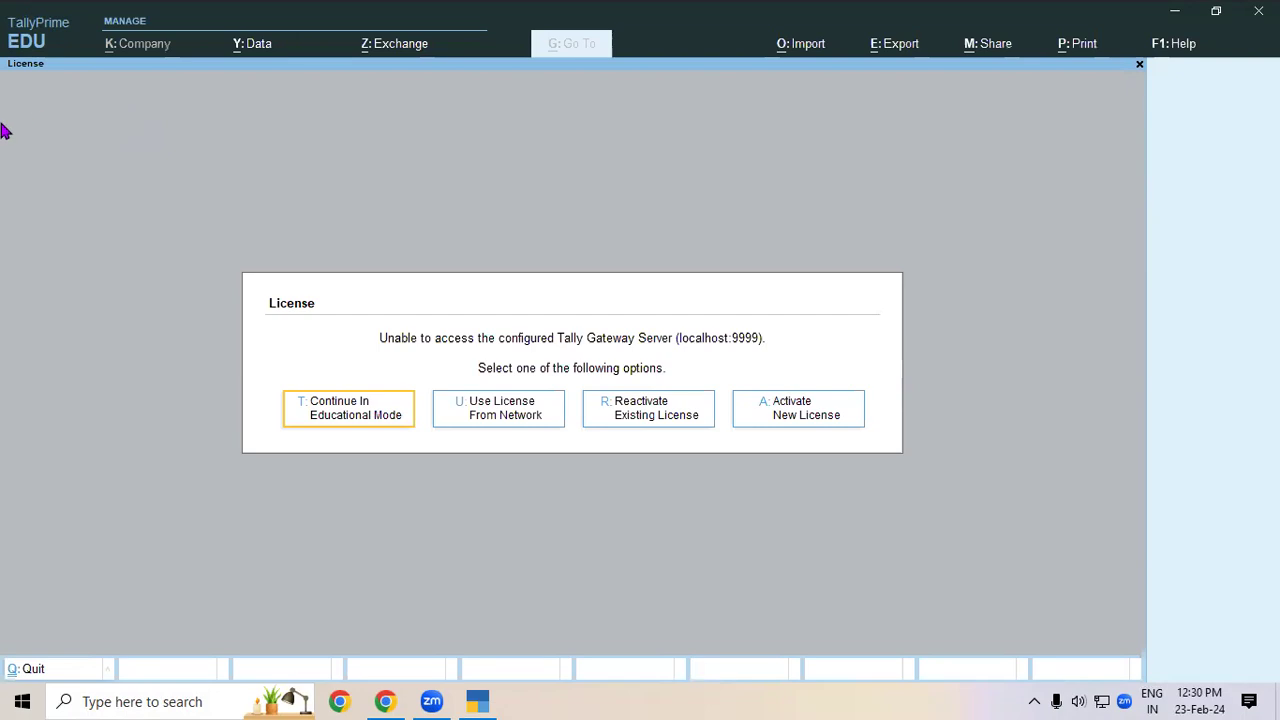
left_click(346, 409)
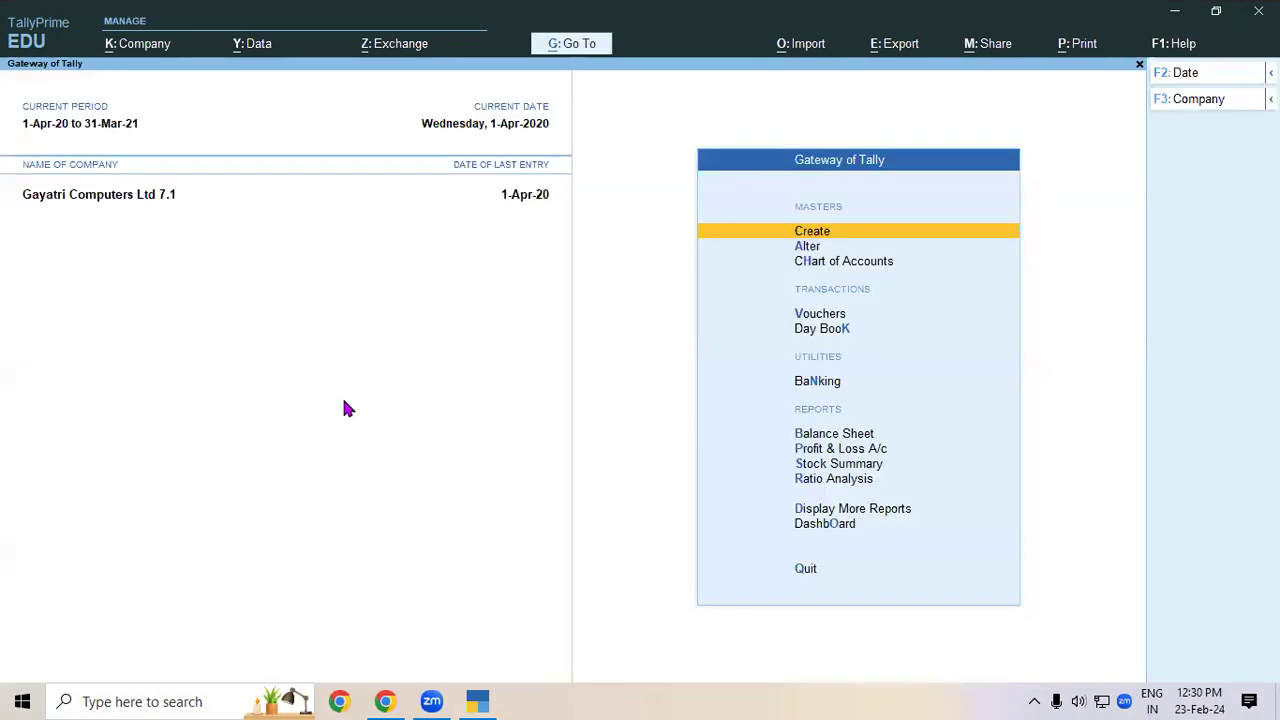
key("alt+F3")
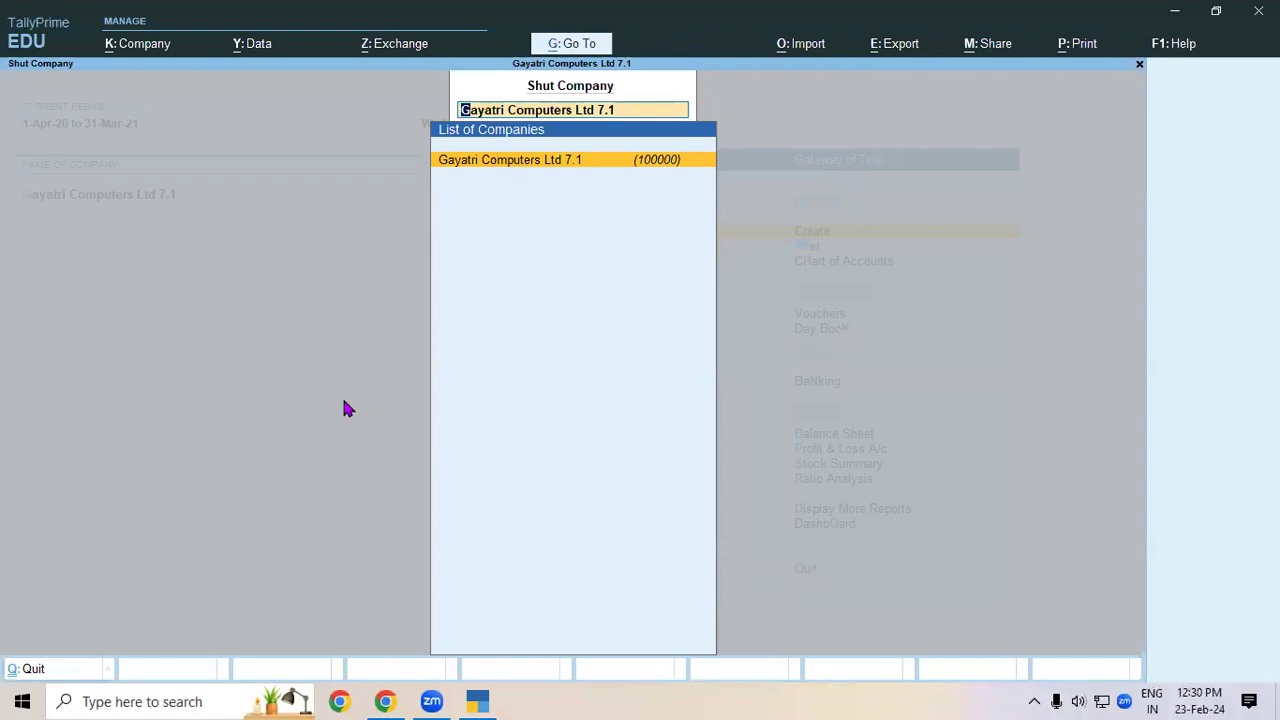
- Open the company Gayatri Computer Ltd from the D:\tally 12.2 data folder
key("Return")
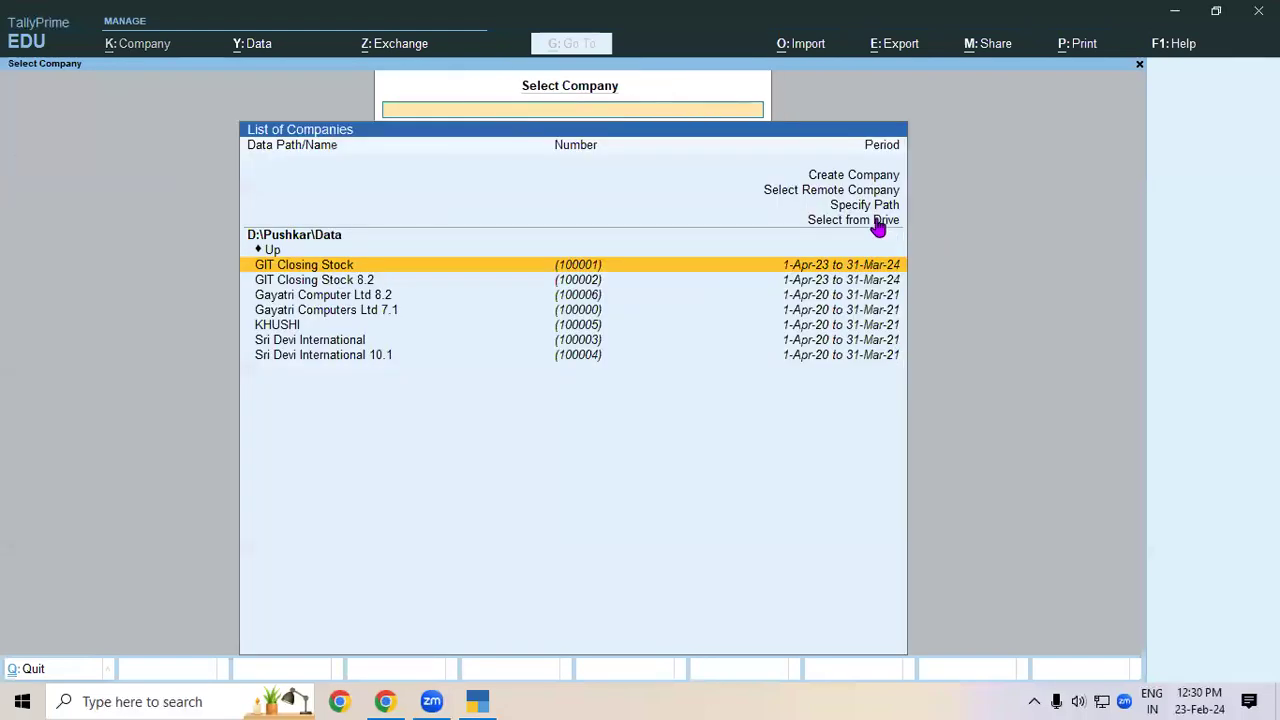
left_click(878, 220)
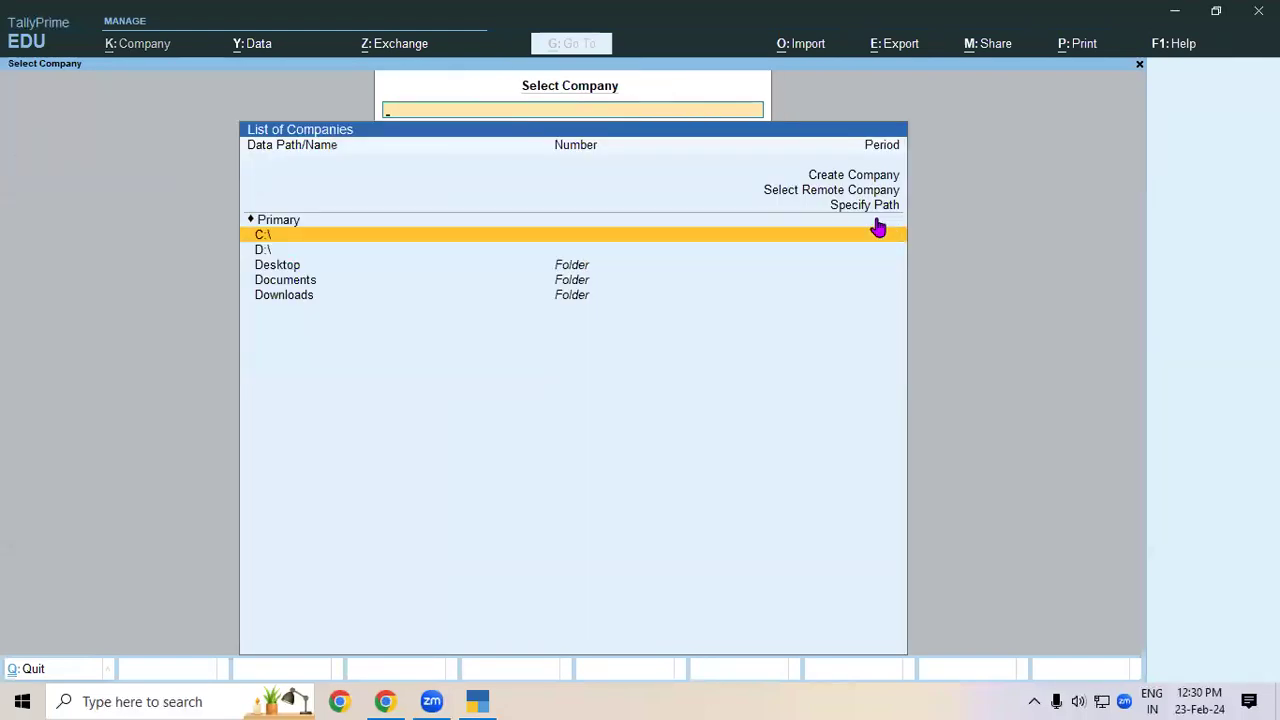
key("Down")
key("Down")
key("Up")
key("Return")
key("Down")
key("Down")
key("Down")
key("Down")
key("Down")
key("Down")
key("Down")
key("Down")
key("Down")
key("Down")
key("Down")
key("Down")
key("Down")
key("Down")
key("Down")
key("Down")
key("Down")
key("Down")
key("Down")
key("Down")
key("Down")
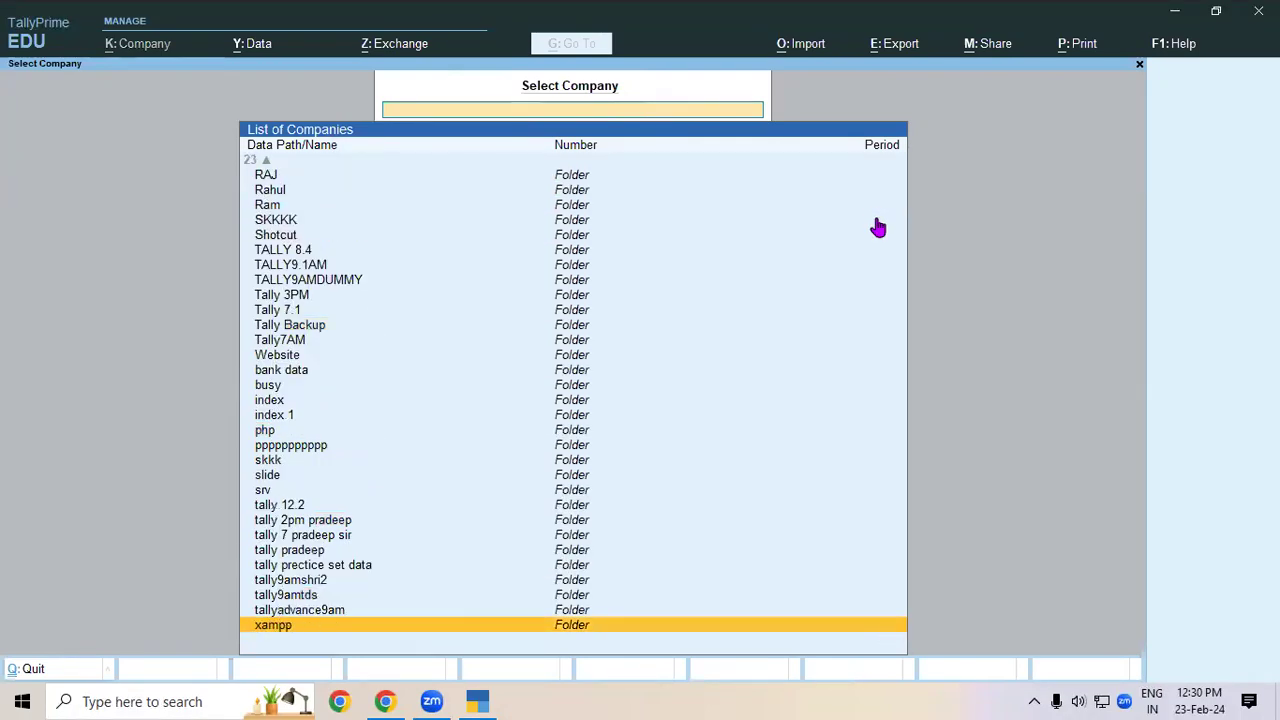
key("Up")
key("Up")
key("Up")
key("Up")
key("Up")
key("Up")
key("Up")
key("Up")
key("Return")
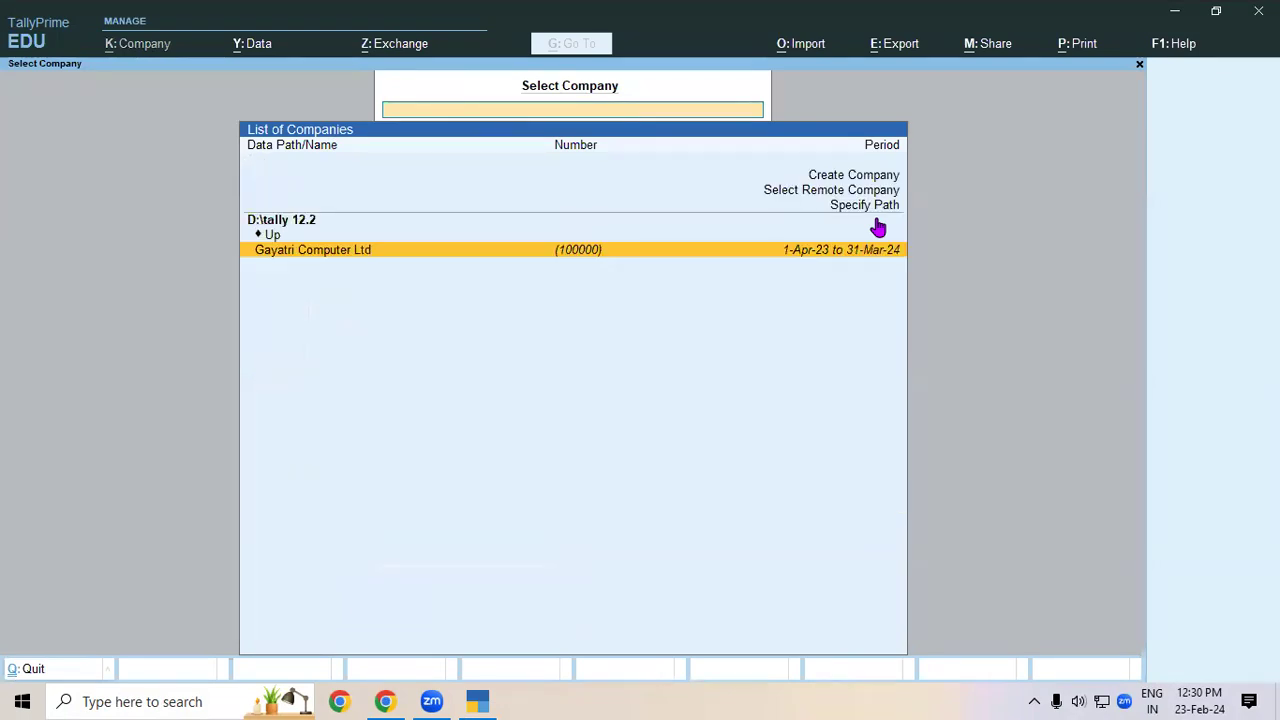
key("Return")
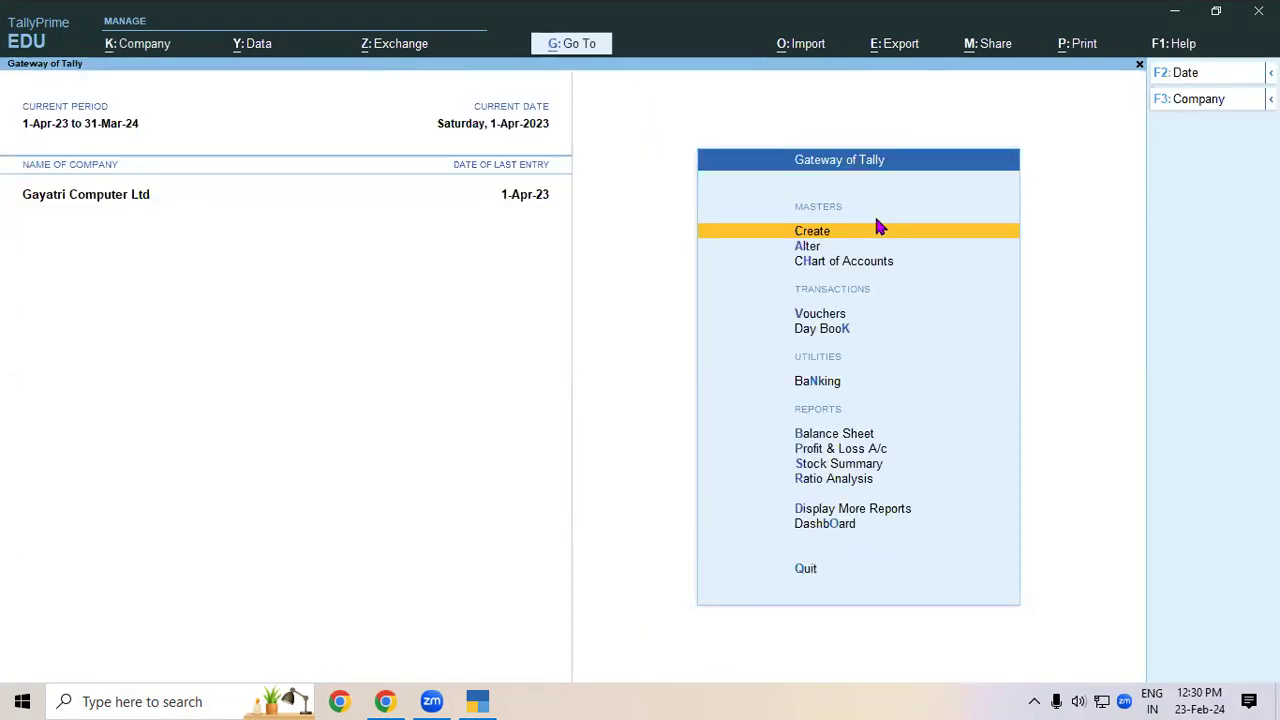
- Start a new Purchase voucher and switch it to As Voucher mode
key("v")
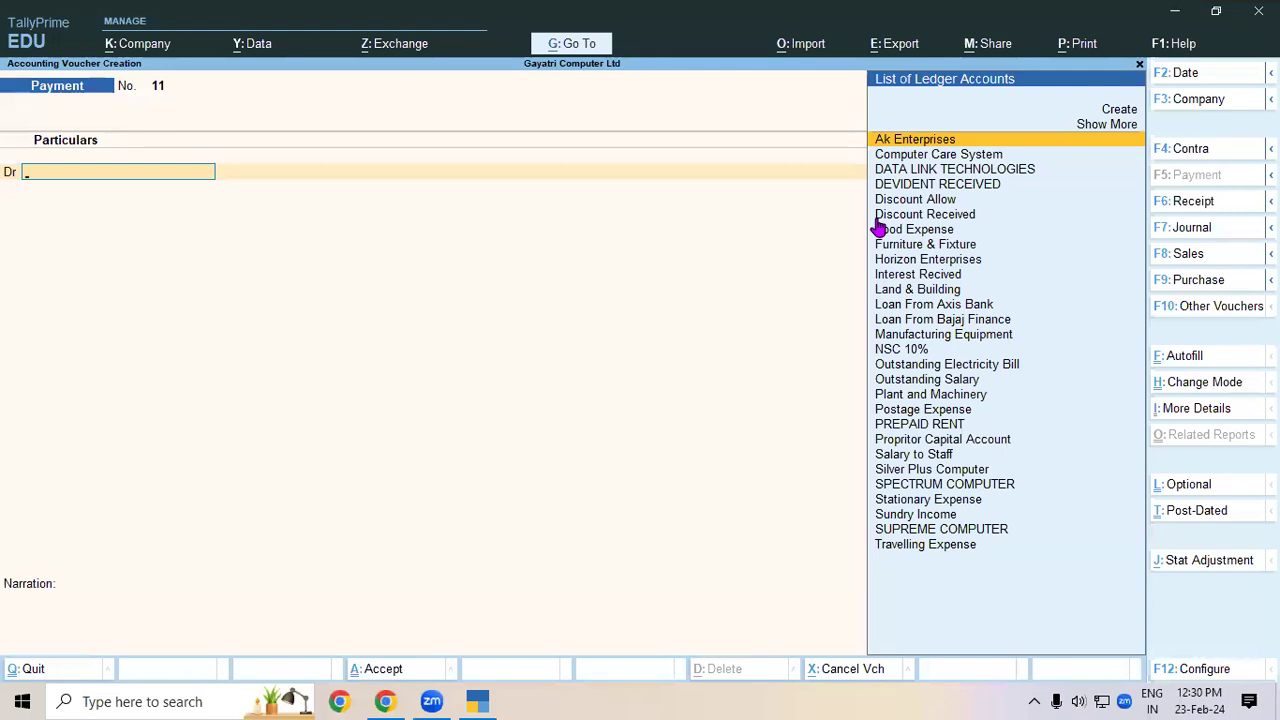
key("F9")
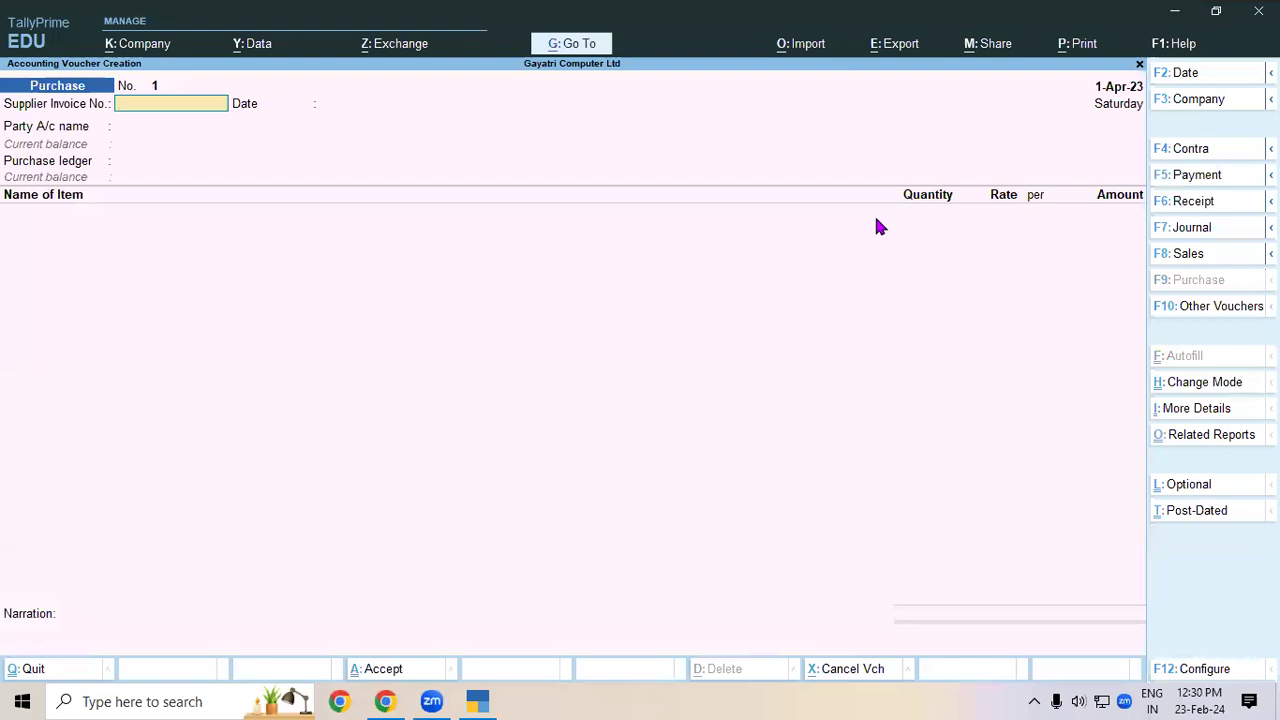
key("ctrl+h")
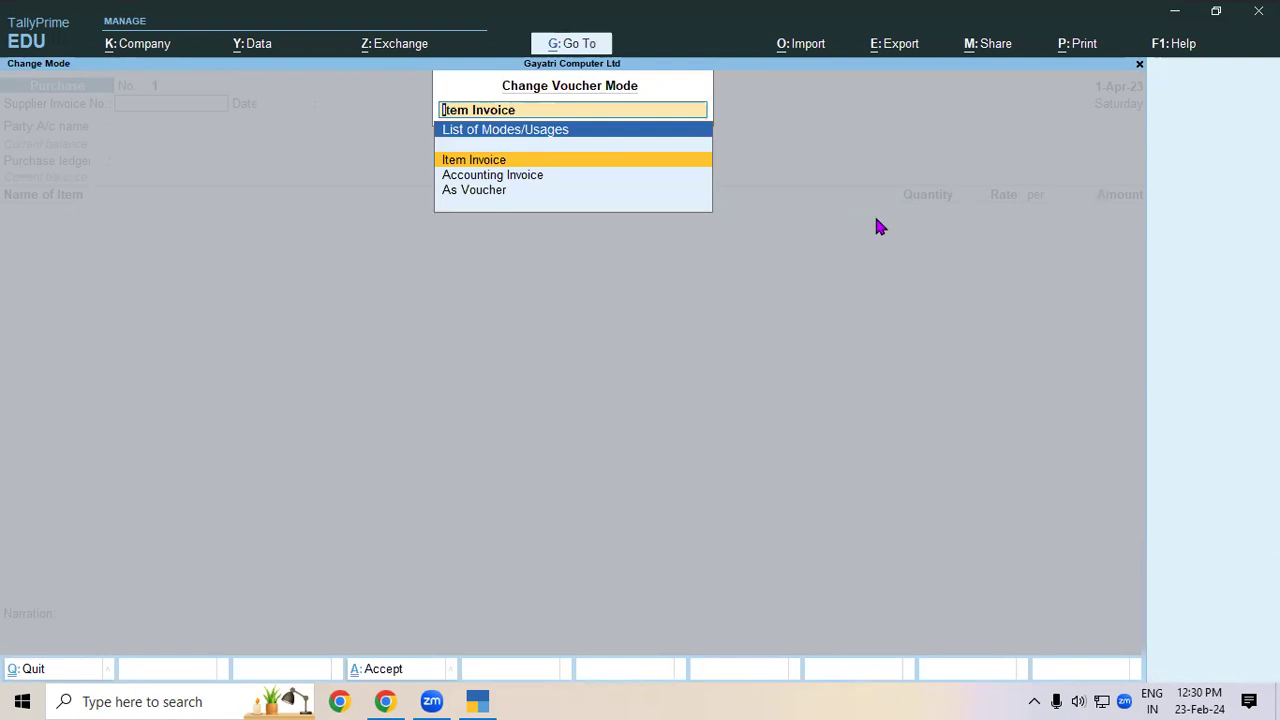
key("Down")
key("Down")
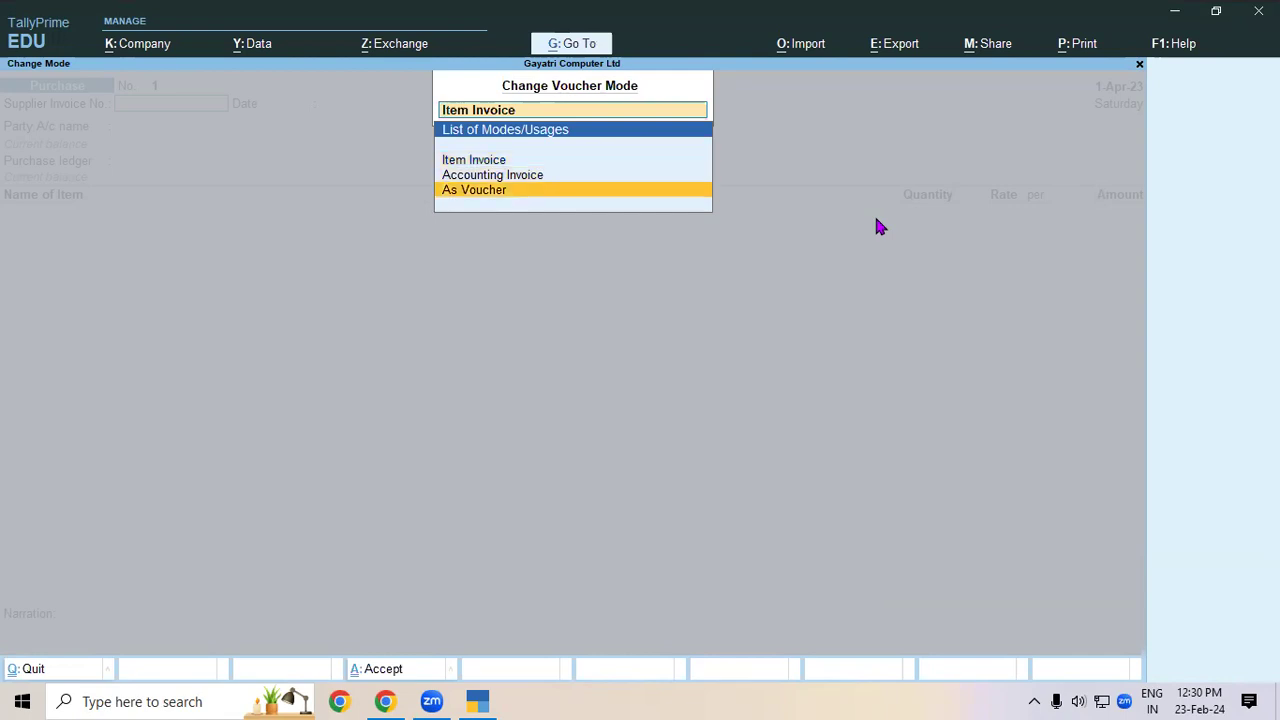
key("Return")
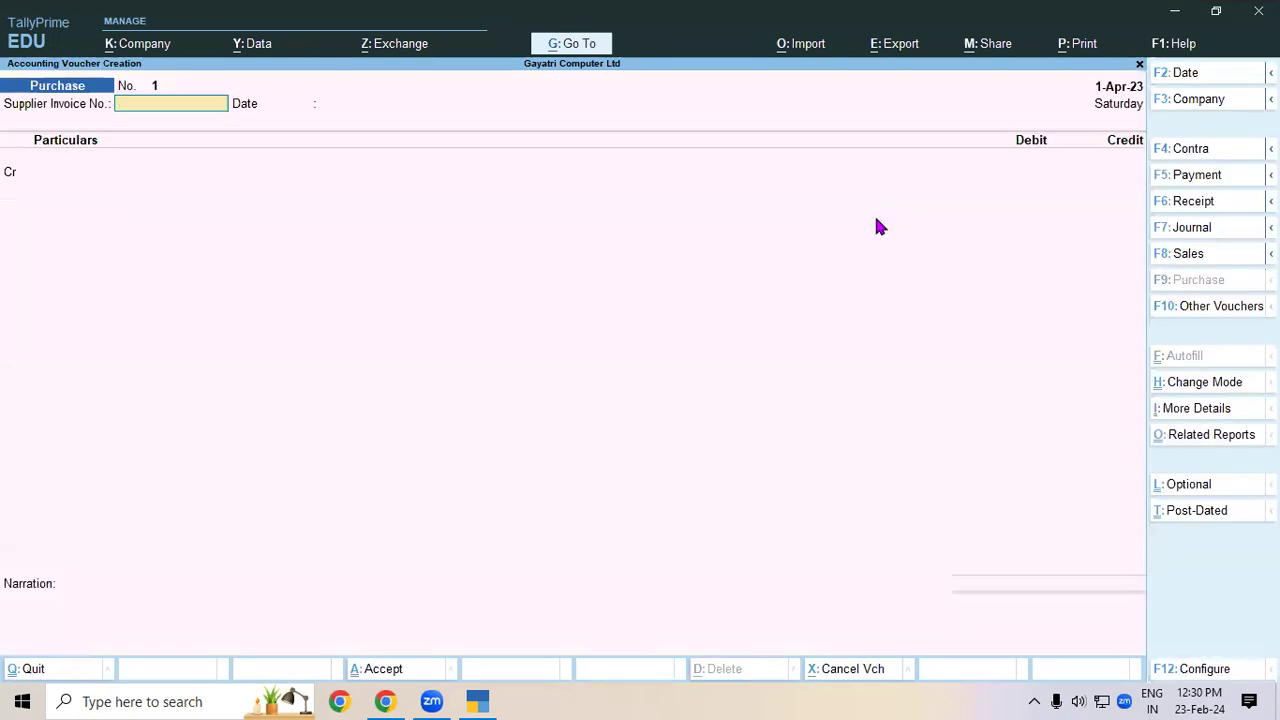
- Enter supplier invoice number 01, then bring the Chrome course notes forward
type("01")
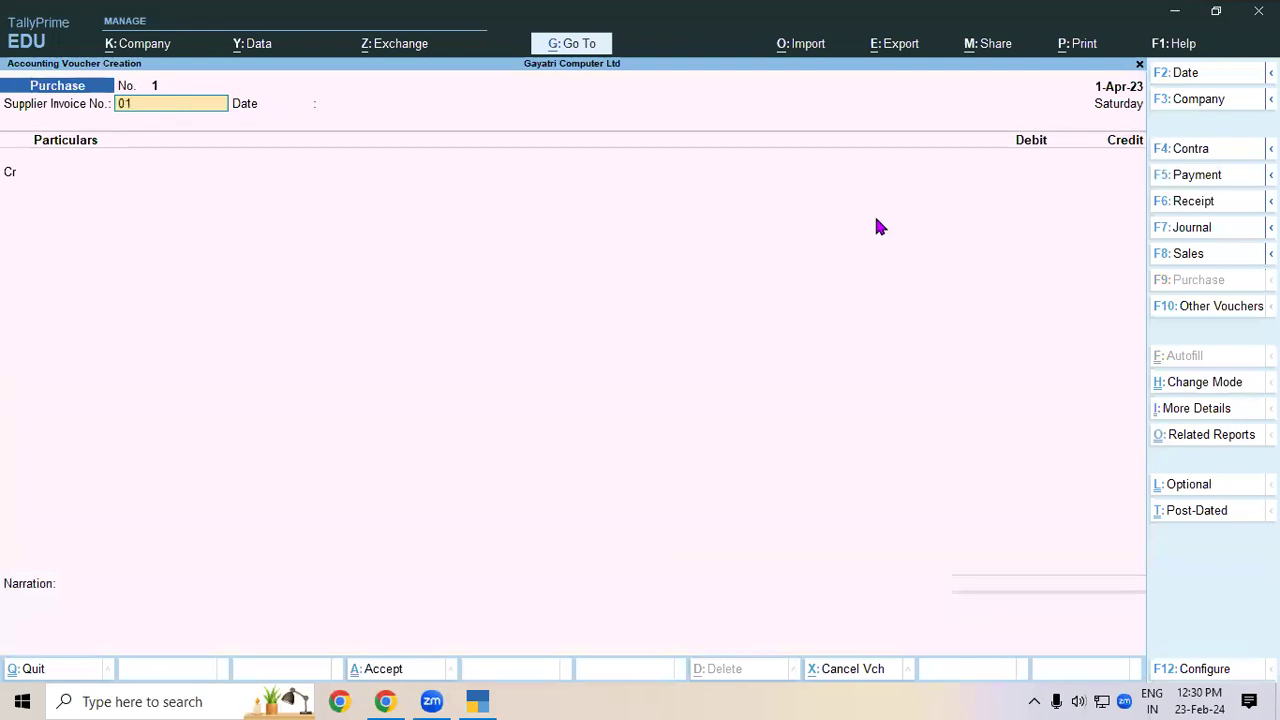
key("Return")
key("Return")
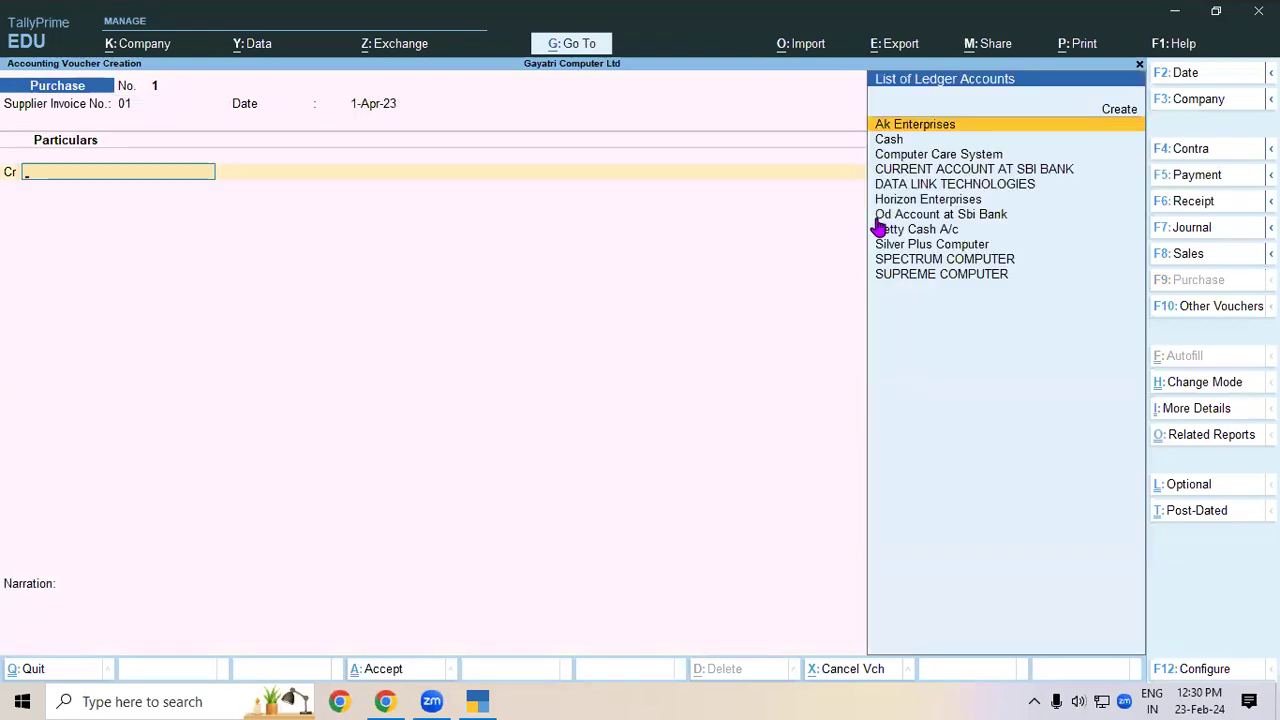
left_click(385, 701)
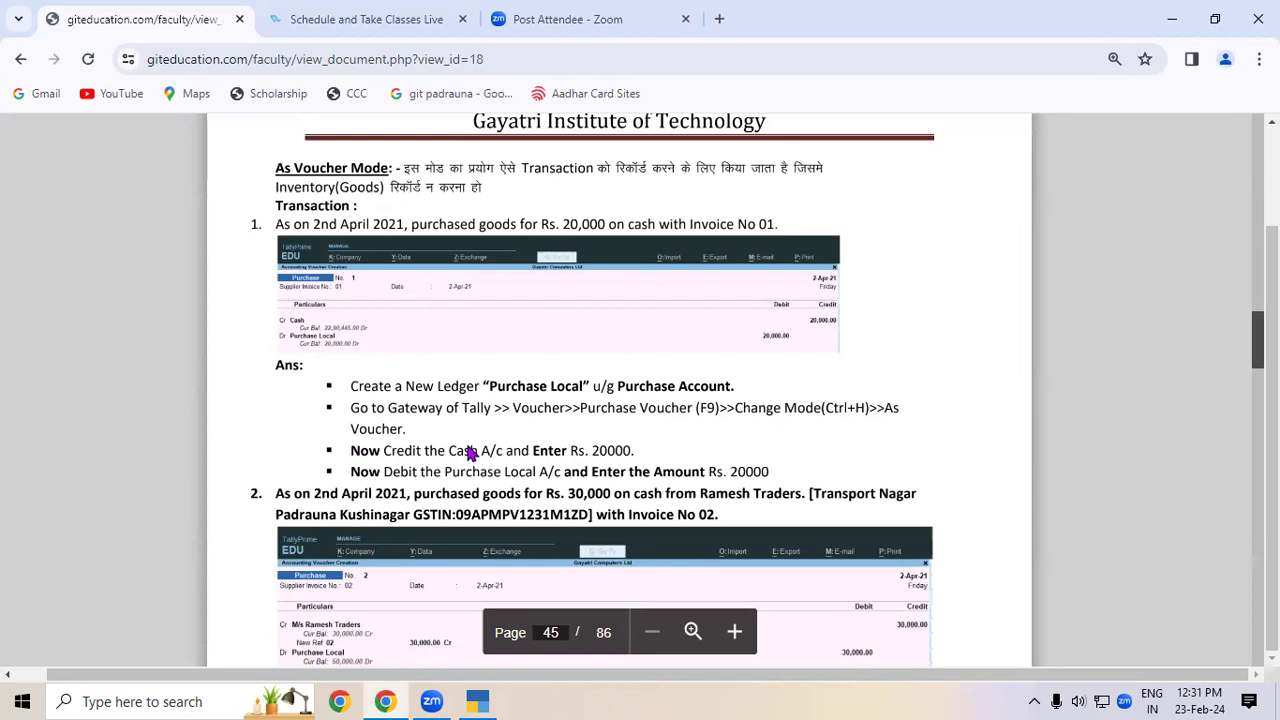
- Go back to the unfinished Purchase voucher in TallyPrime after rereading page 45
left_click(477, 701)
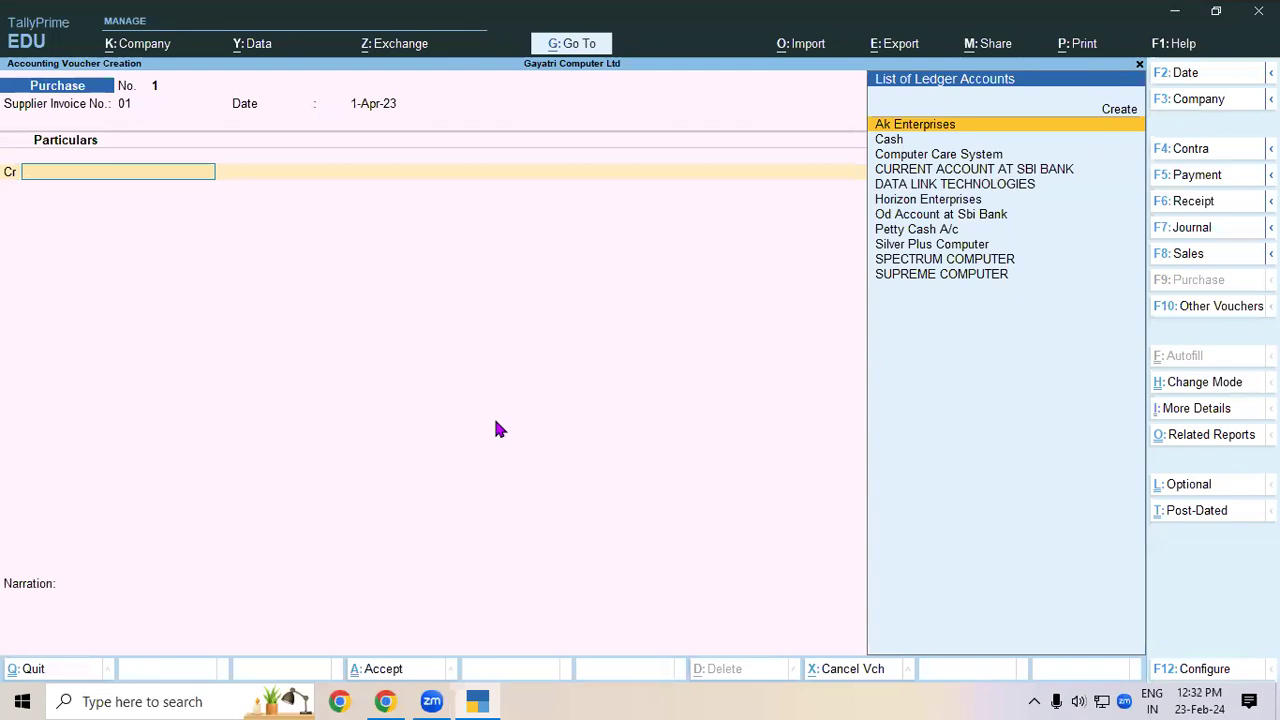
- Credit the Cash ledger with 20000 on the purchase voucher
type("CAS")
key("Return")
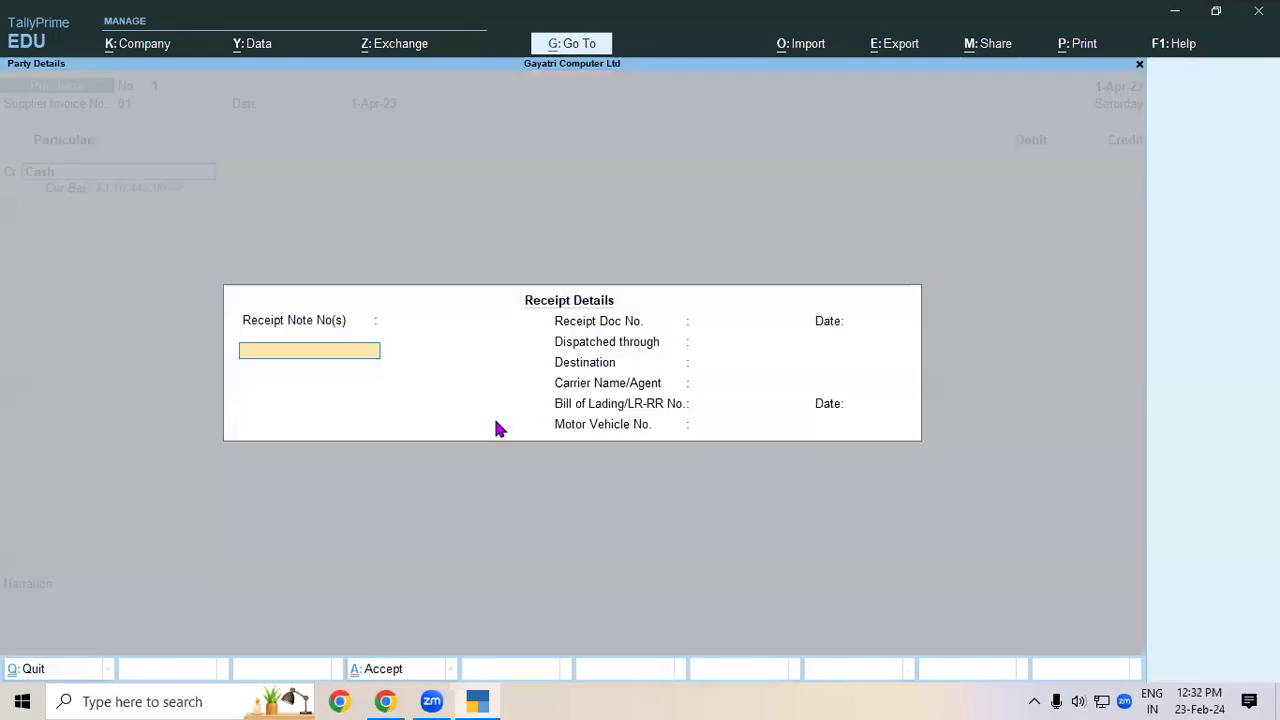
key("Return")
key("Return")
key("Return")
key("Return")
key("Return")
key("Return")
key("Return")
key("Return")
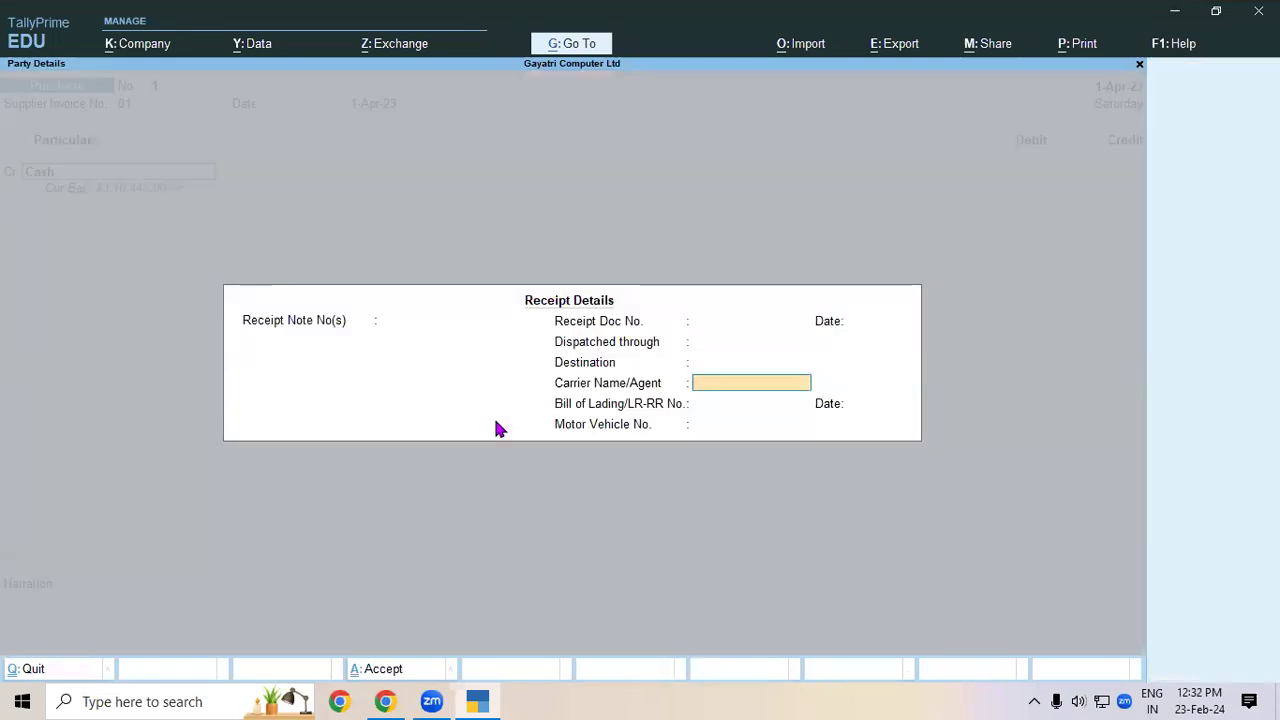
key("Return")
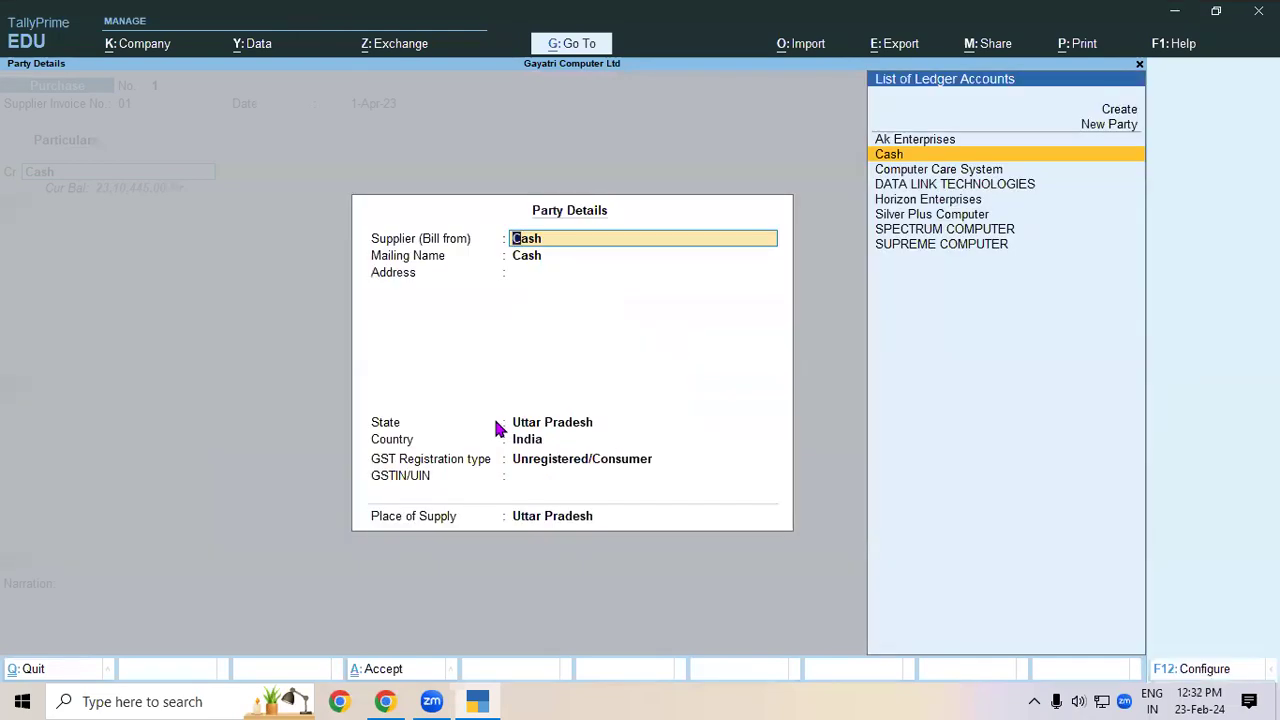
key("Return")
key("Return")
key("Return")
key("Return")
key("Return")
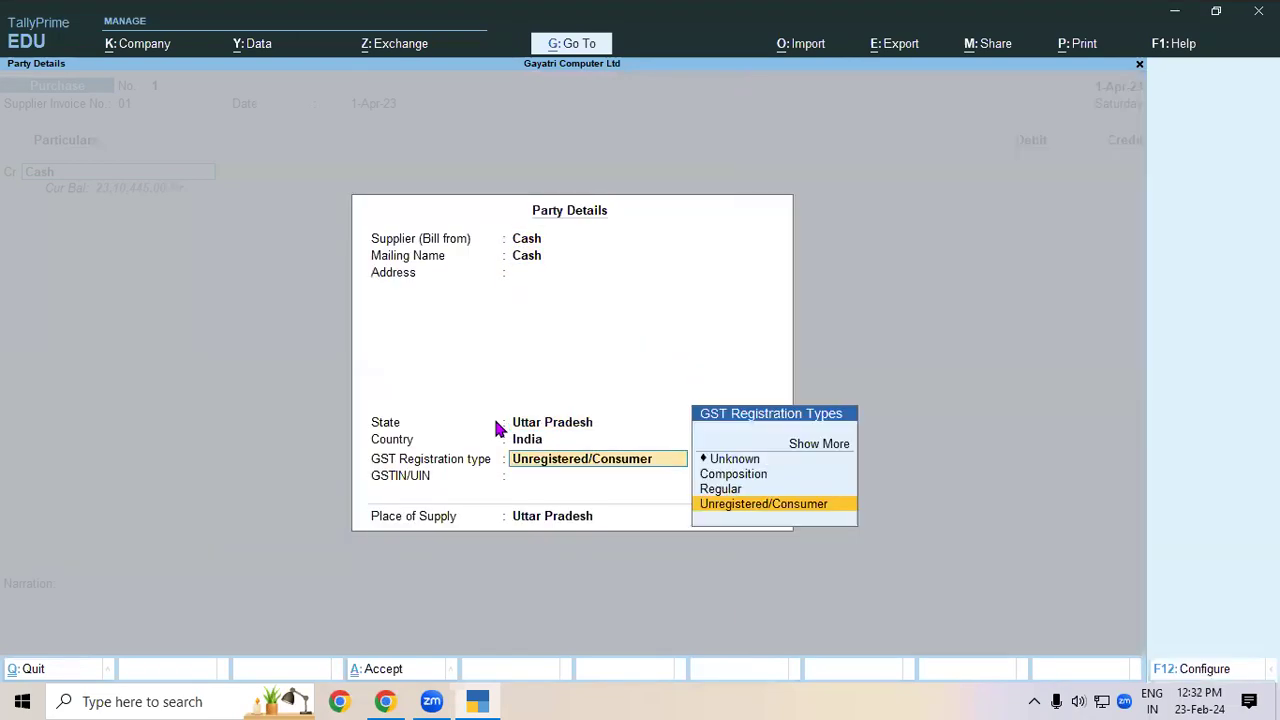
key("Return")
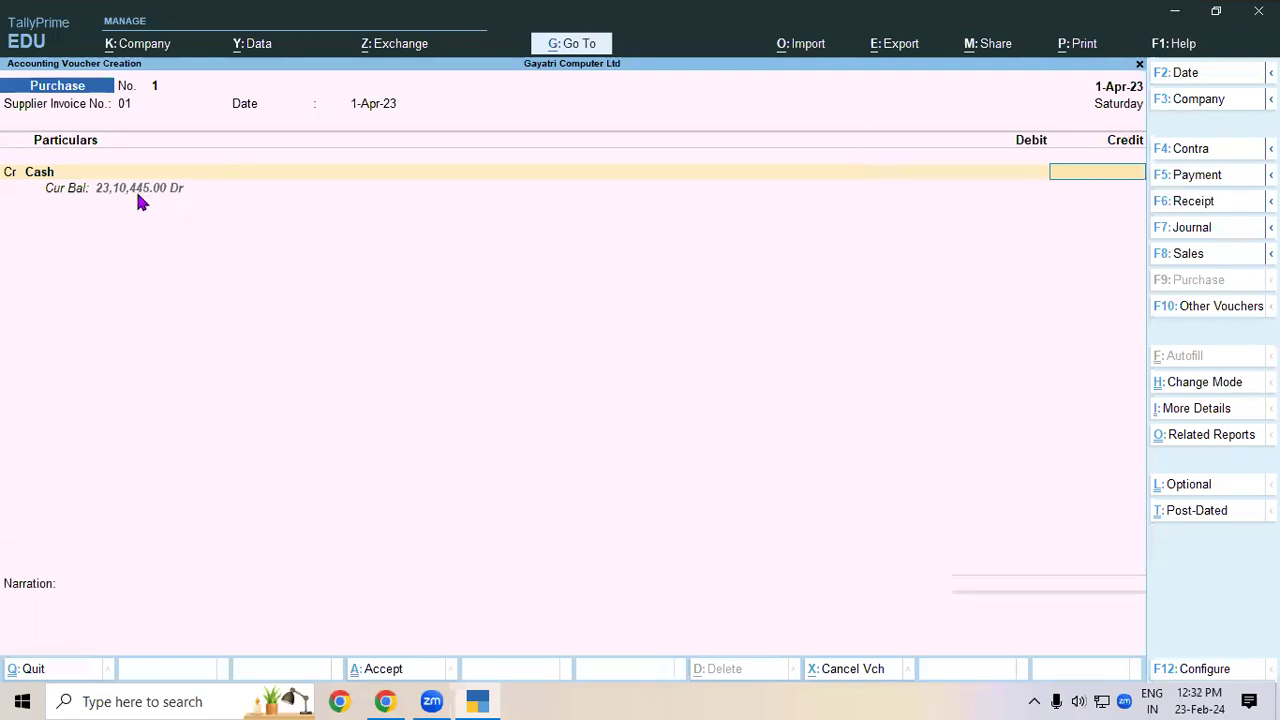
type("200000")
key("BackSpace")
key("Return")
- Abandon ledger creation and discard the unsaved voucher, returning to Gateway of Tally
key("alt+c")
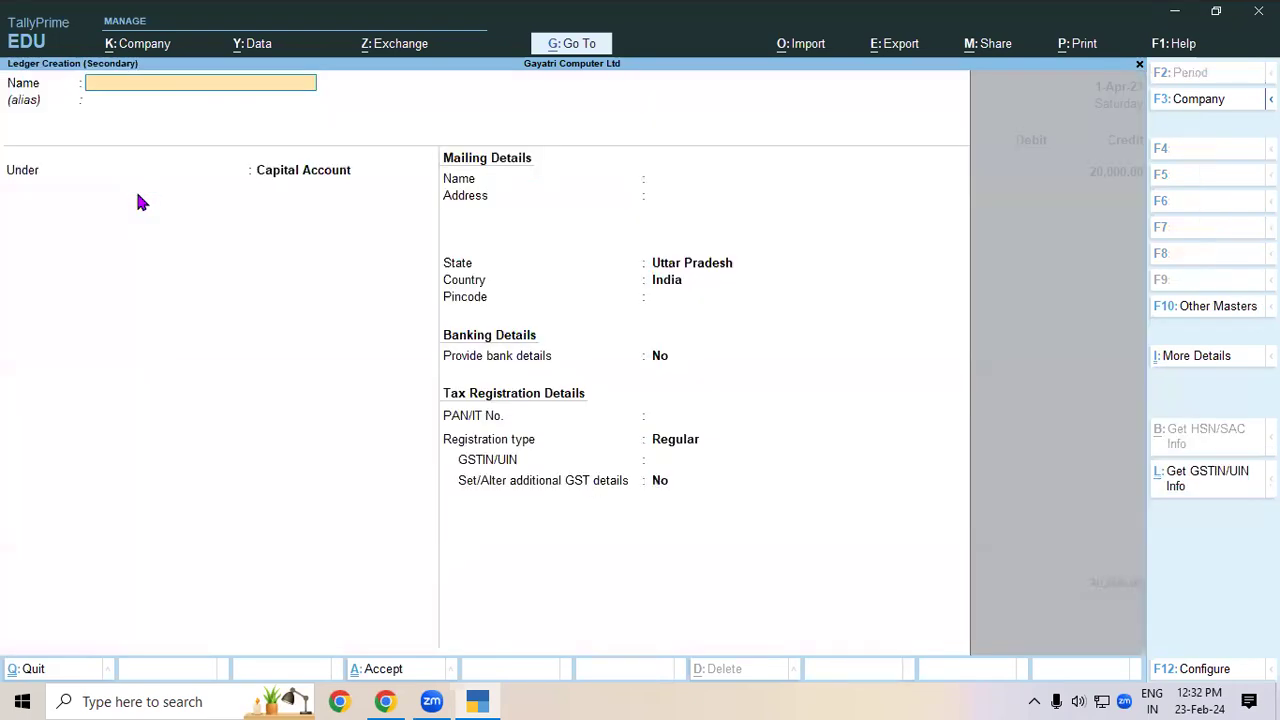
key("Escape")
key("y")
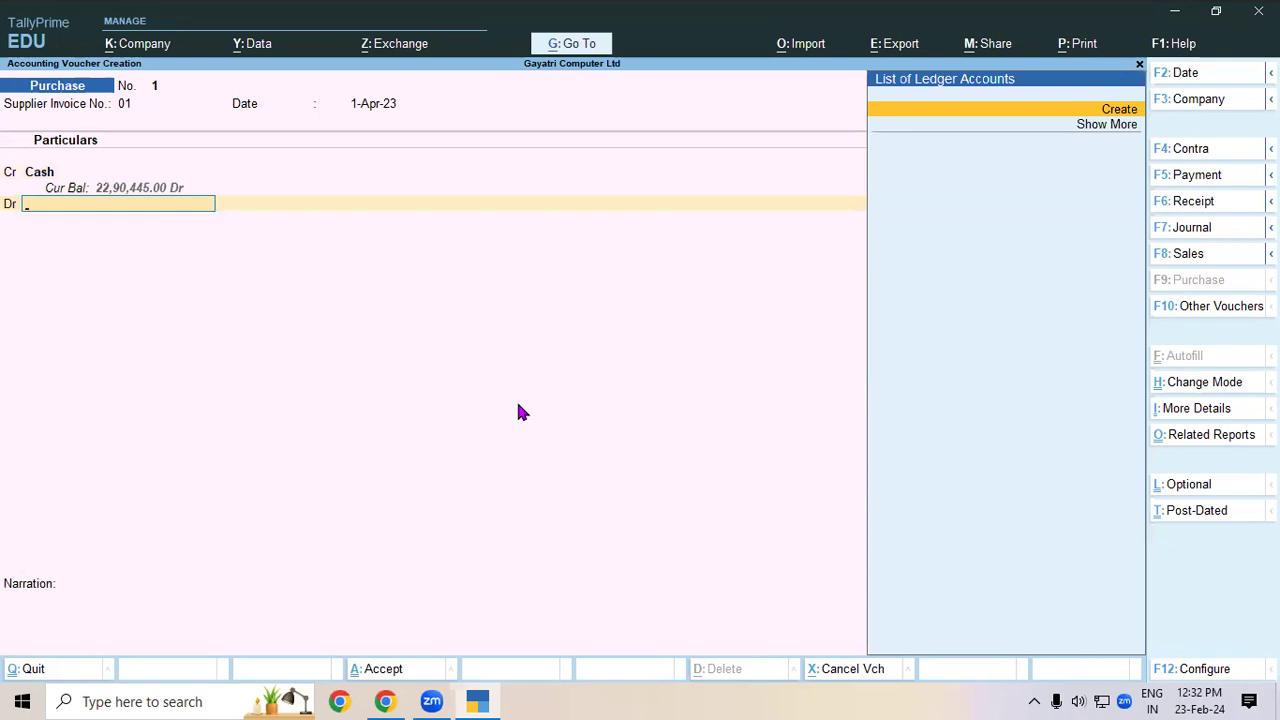
key("Escape")
key("y")
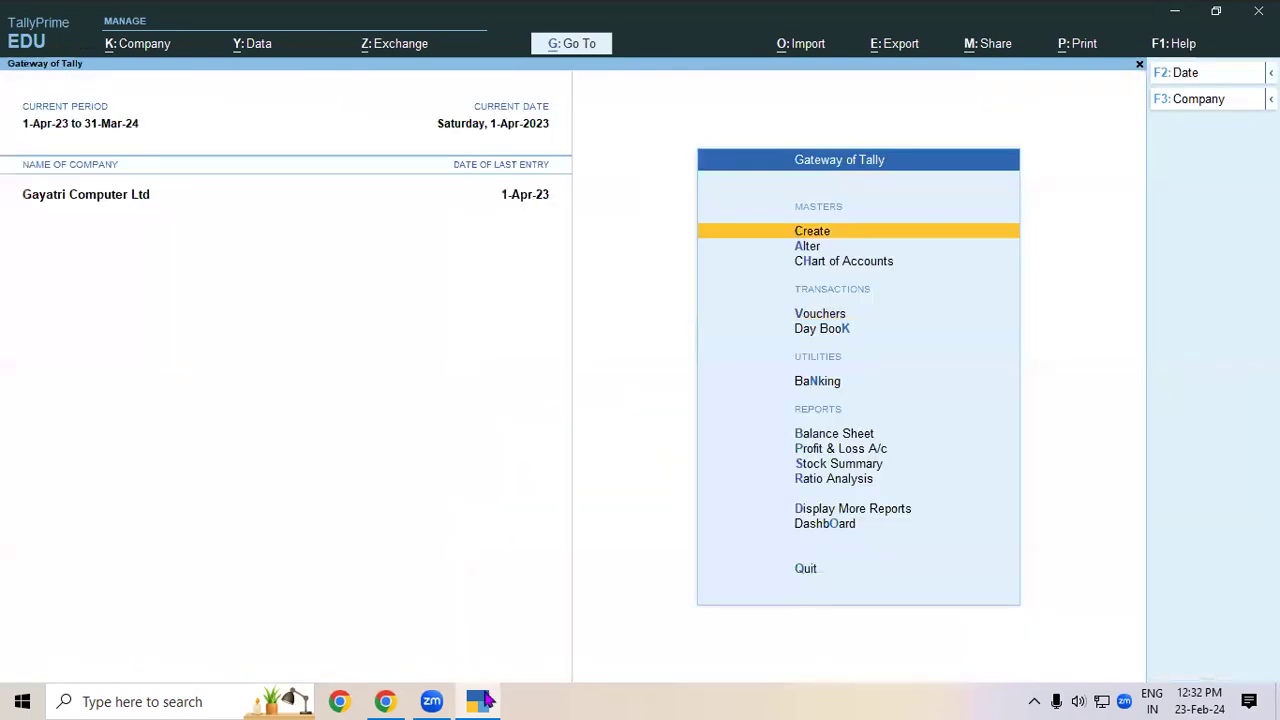
left_click(395, 701)
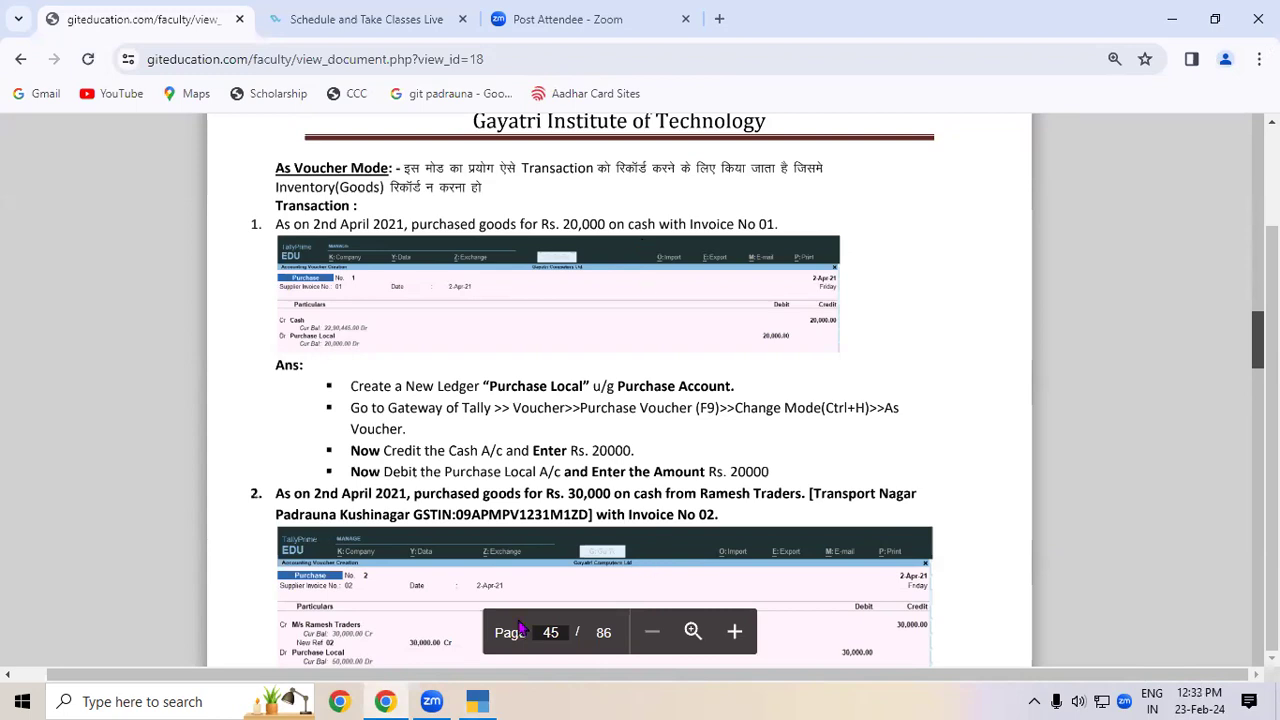
left_click(478, 701)
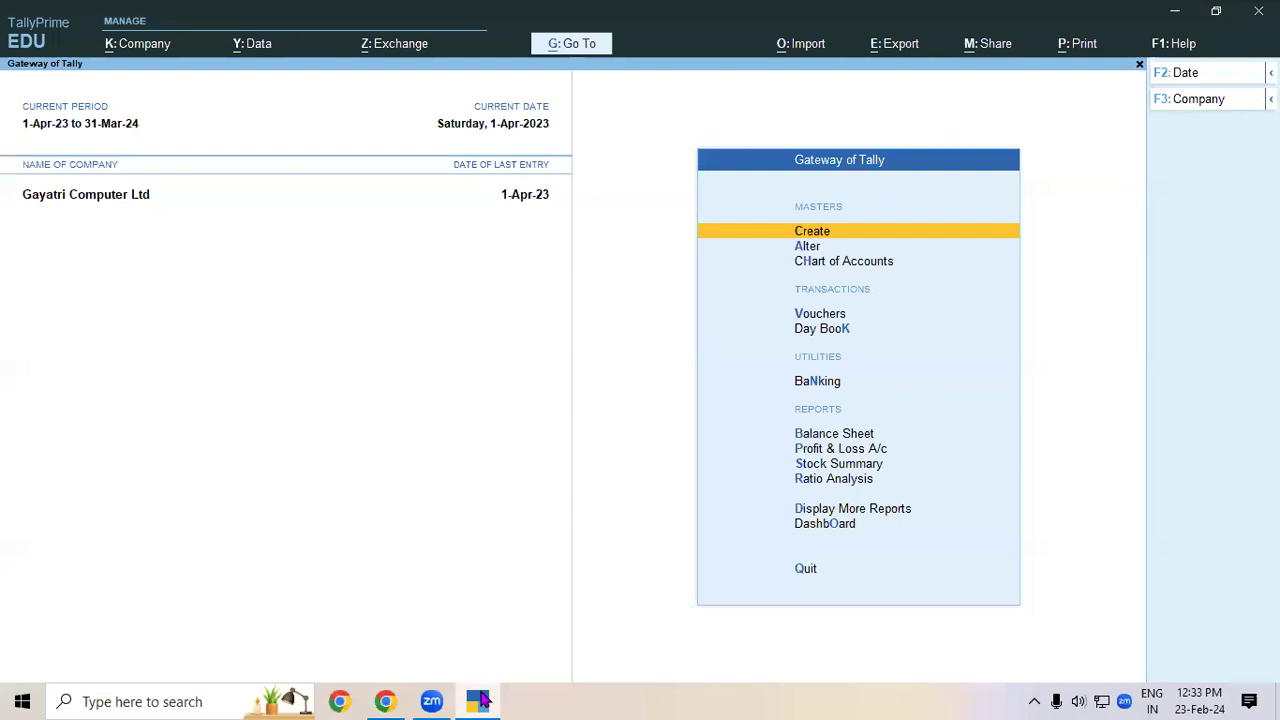
- Start a fresh Purchase voucher with invoice 01 and credit Cash with 20000
key("v")
key("F9")
type("0")
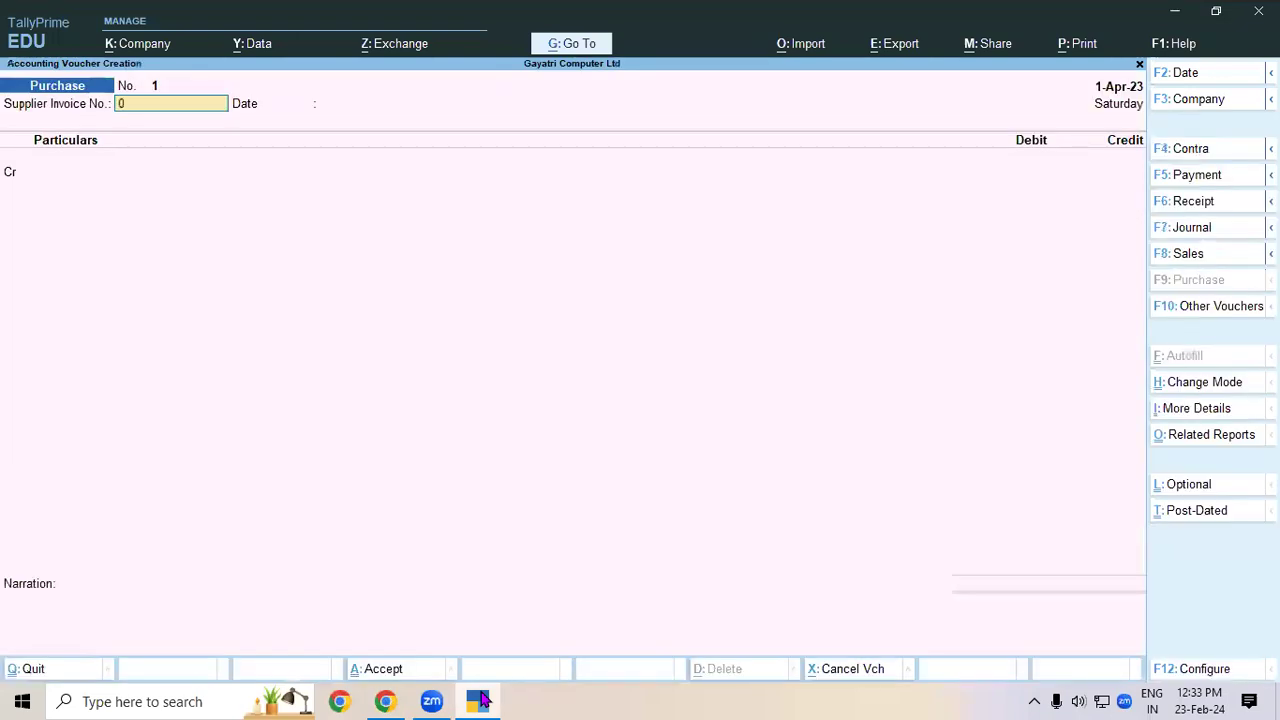
type("1")
key("Return")
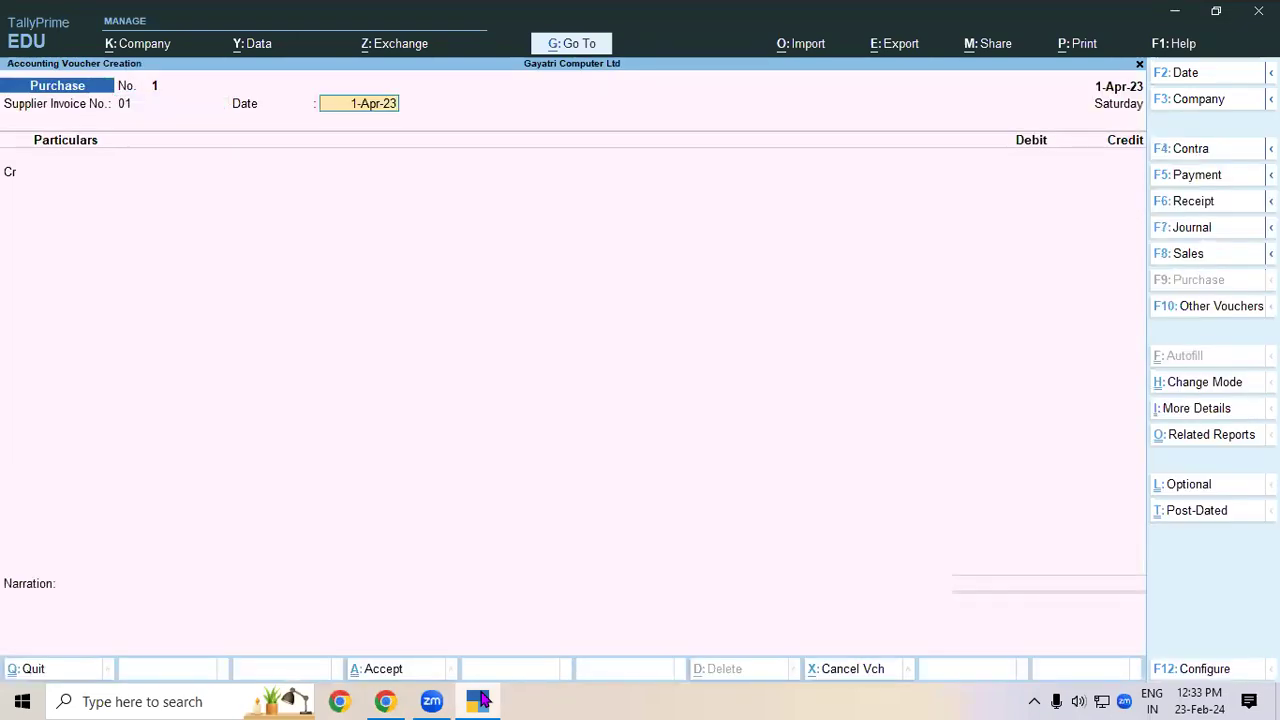
key("Return")
type("CA")
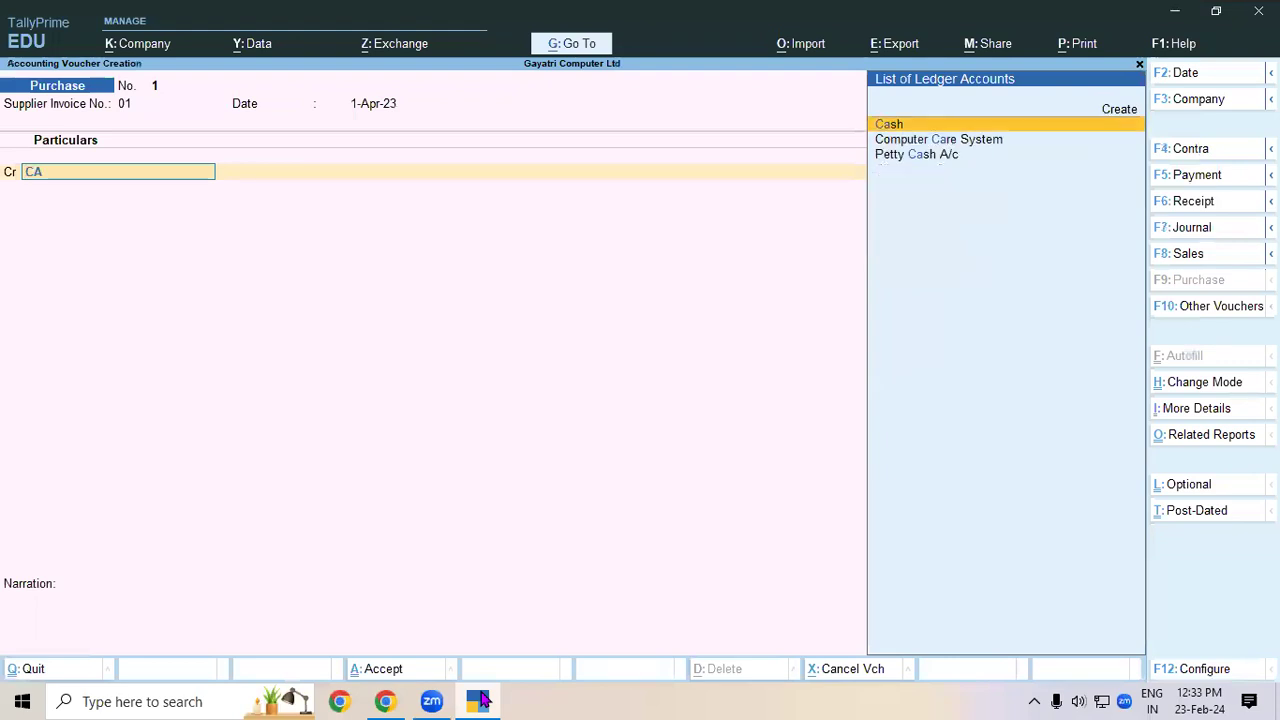
key("Return")
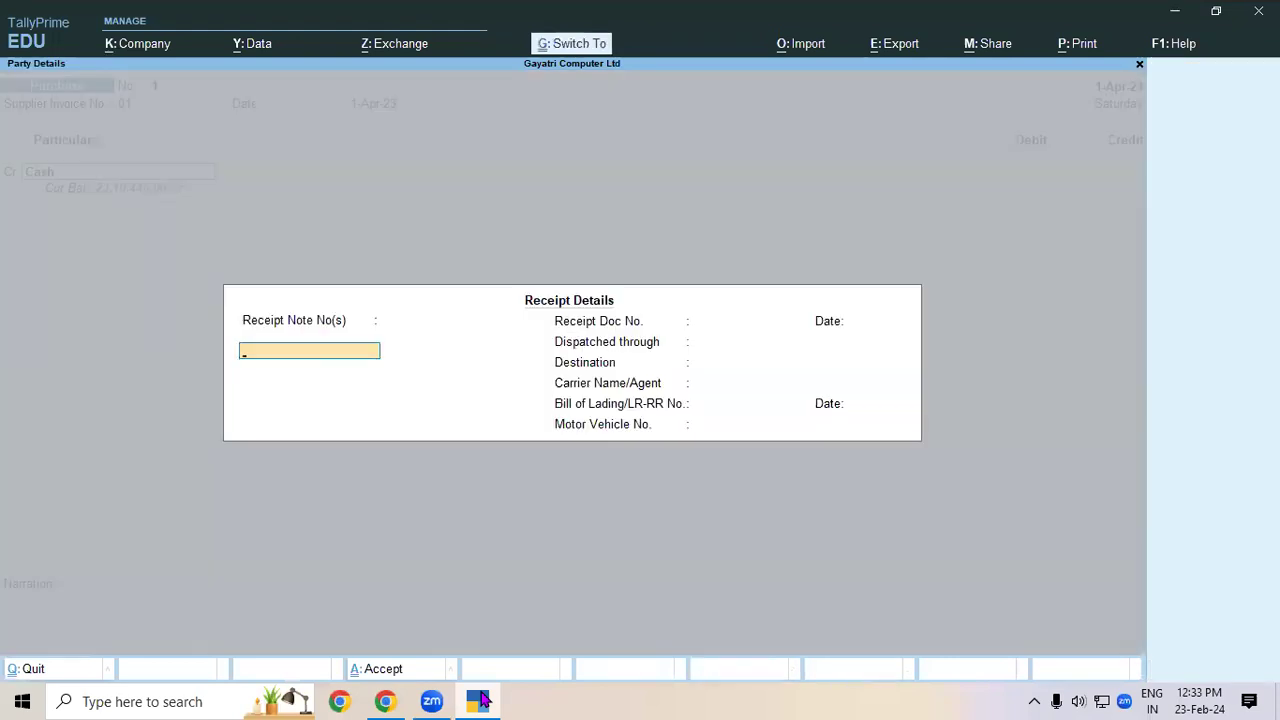
key("Return")
key("Return")
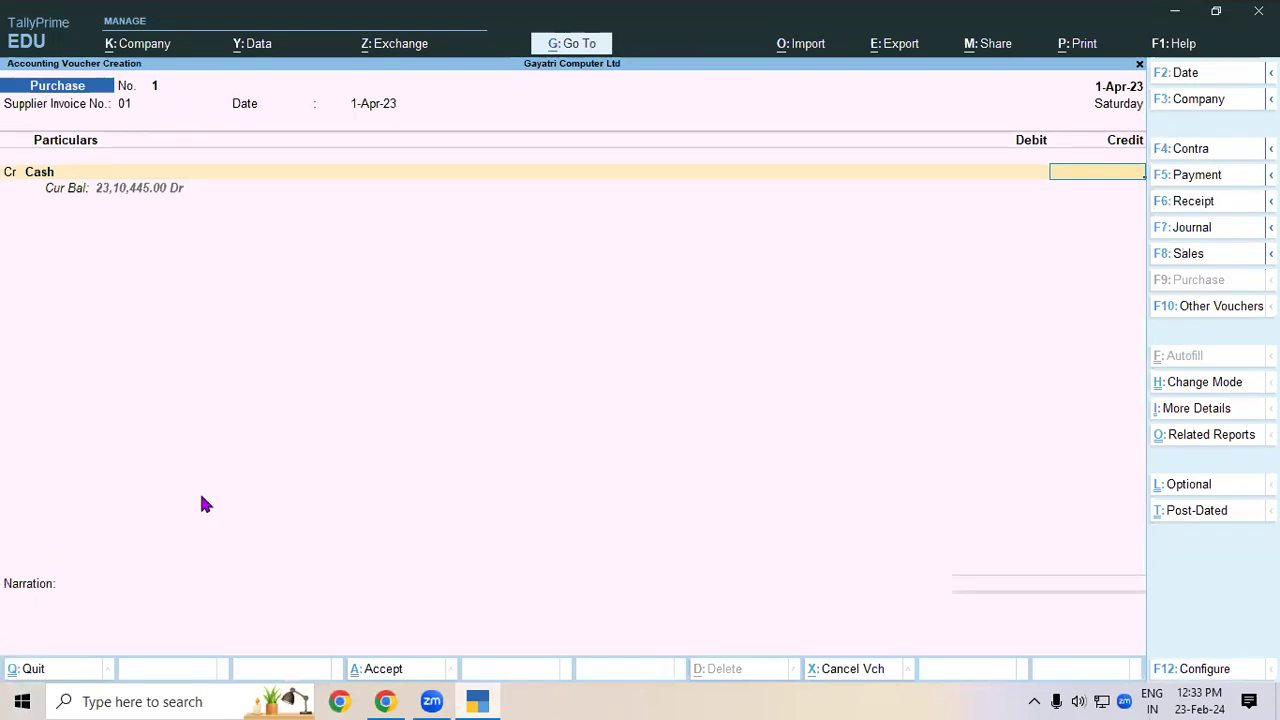
type("20000")
key("Return")
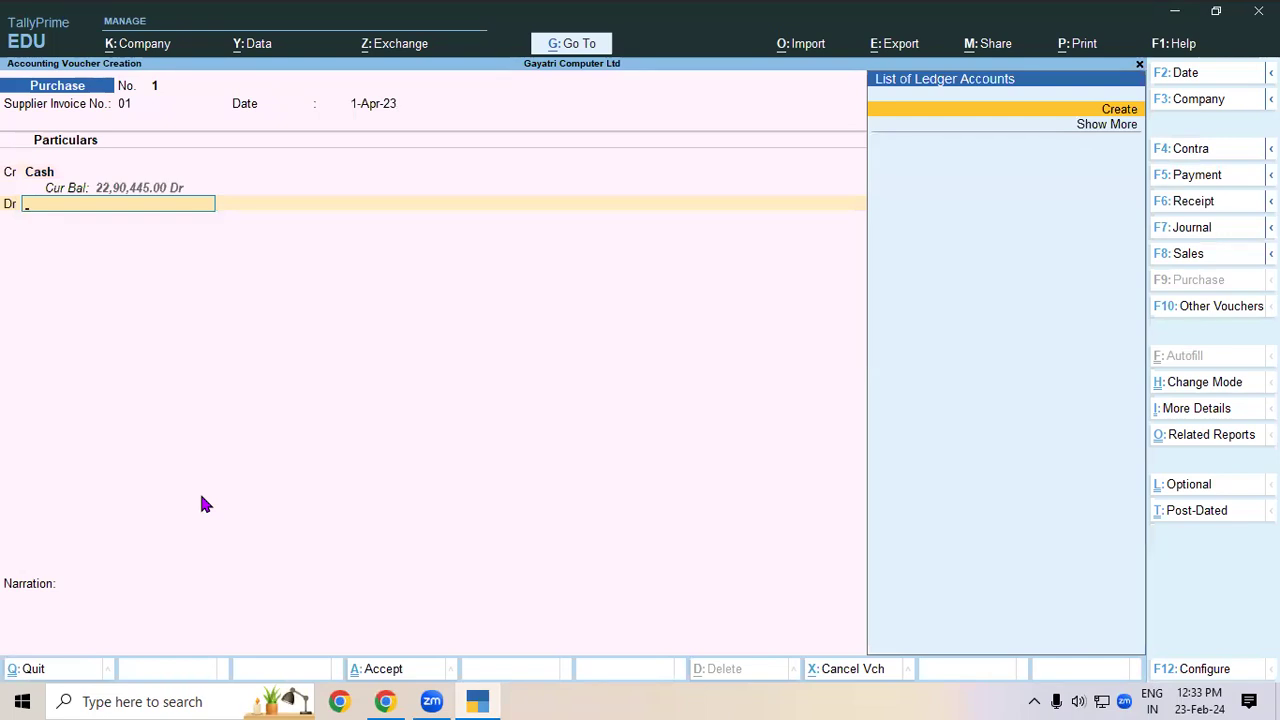
- Create ledger PURCHASE LOCAL under Purchase Accounts with GST applicability Not Applicable
key("alt+c")
type("PURCHASE LOCAL")
key("Return")
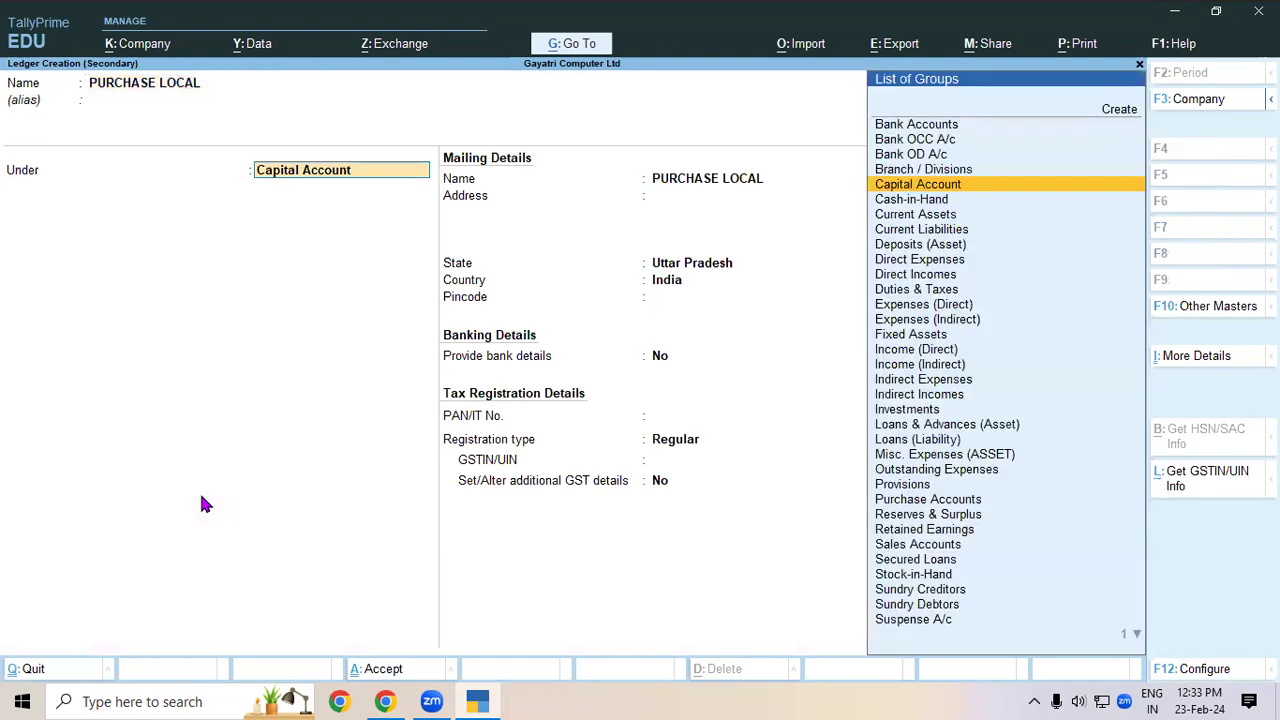
type("PU")
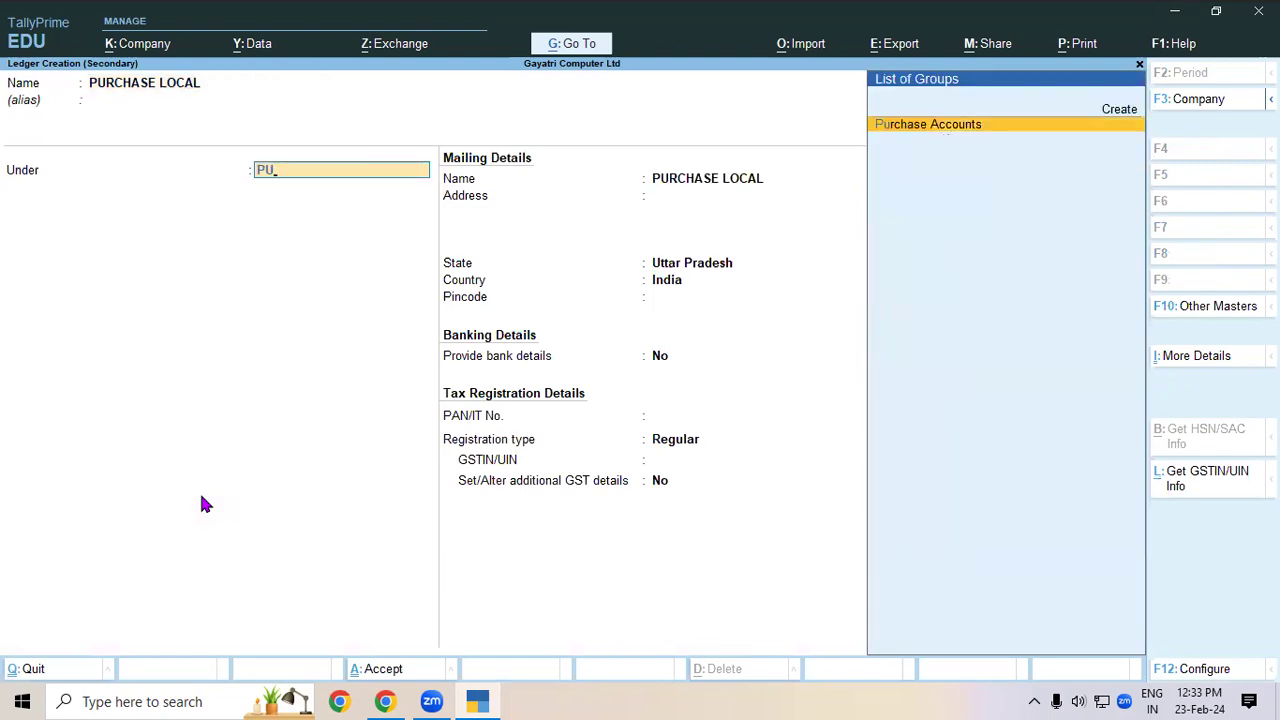
key("Return")
key("Return")
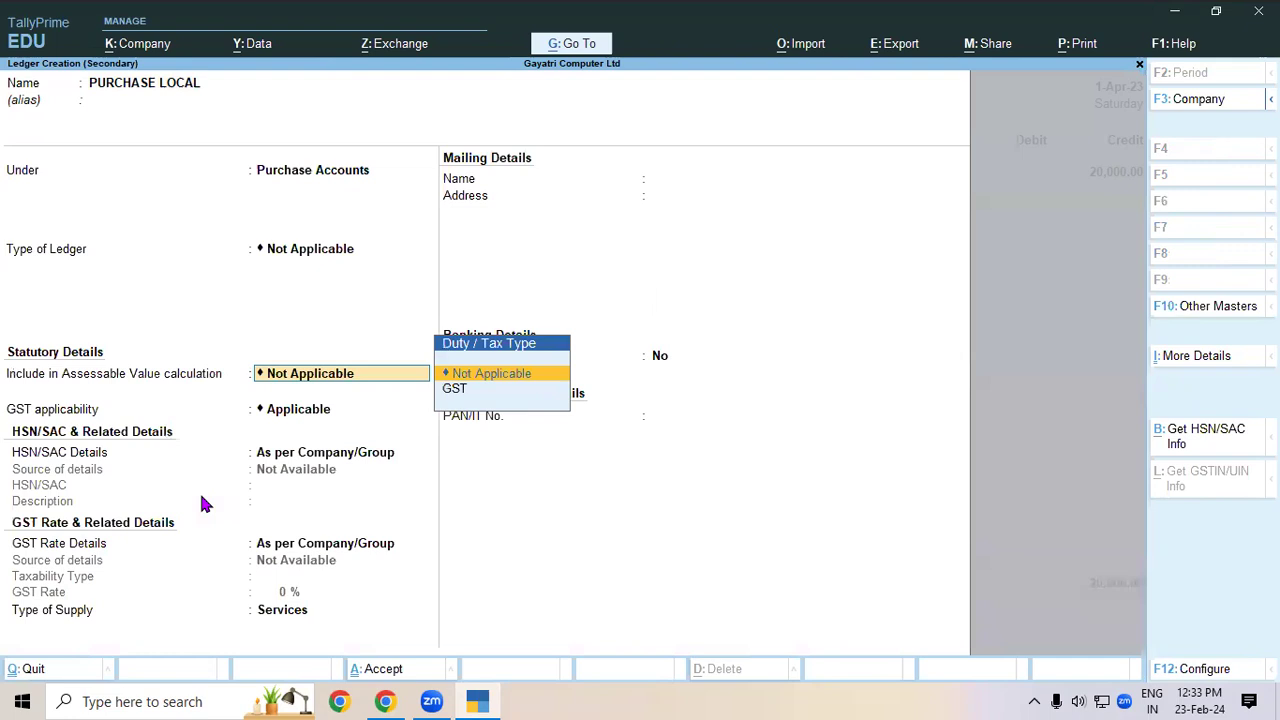
key("Return")
type("not")
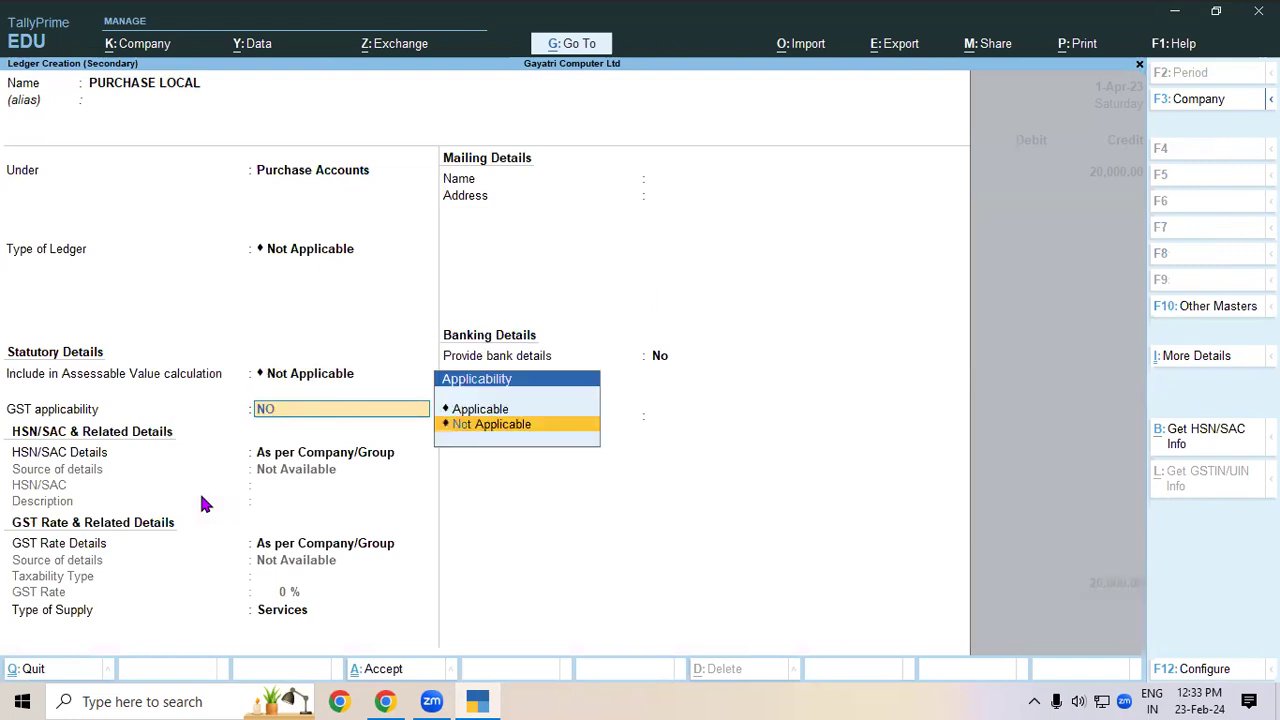
key("Return")
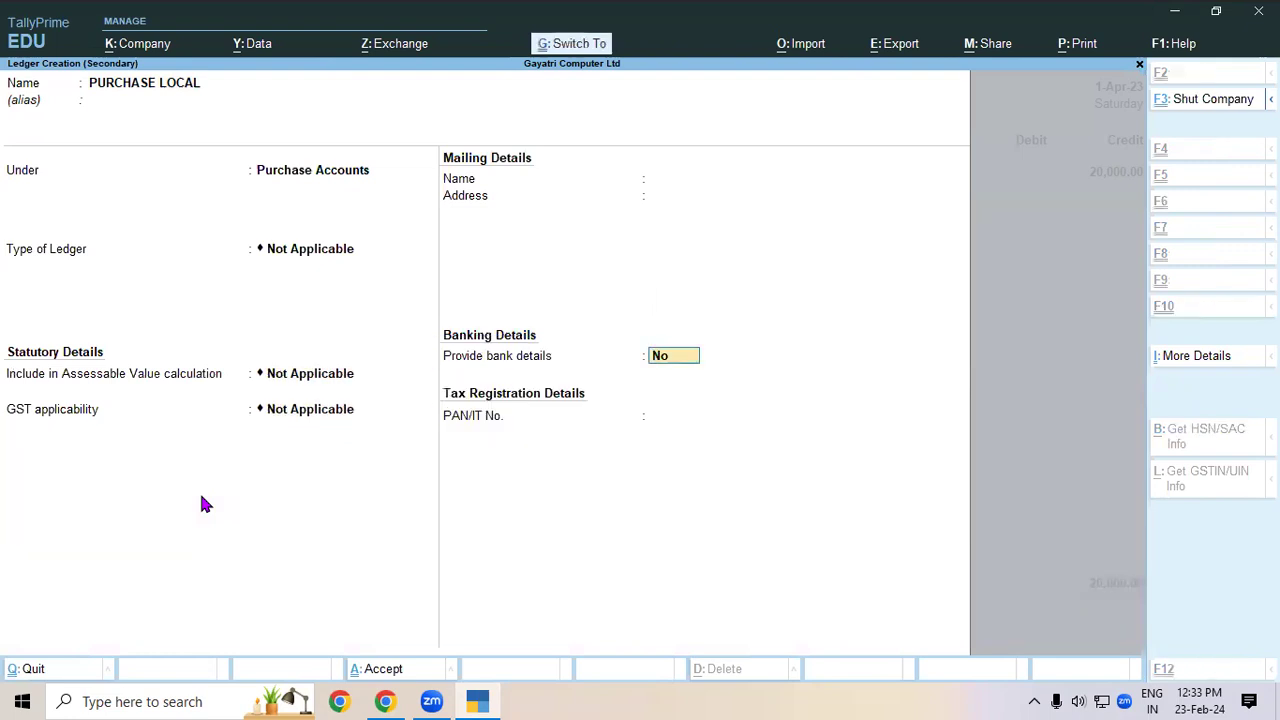
key("ctrl+a")
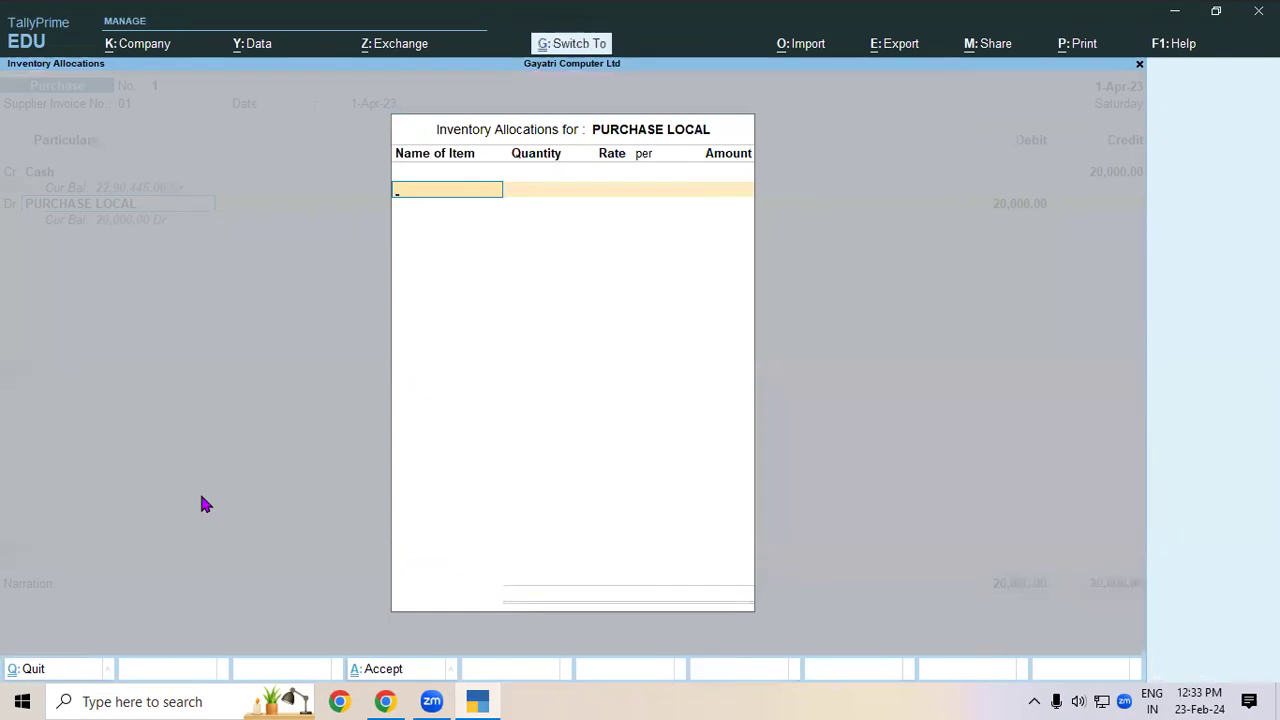
- Skip inventory allocations and accept voucher No. 1 debiting PURCHASE LOCAL 20,000
key("ctrl+a")
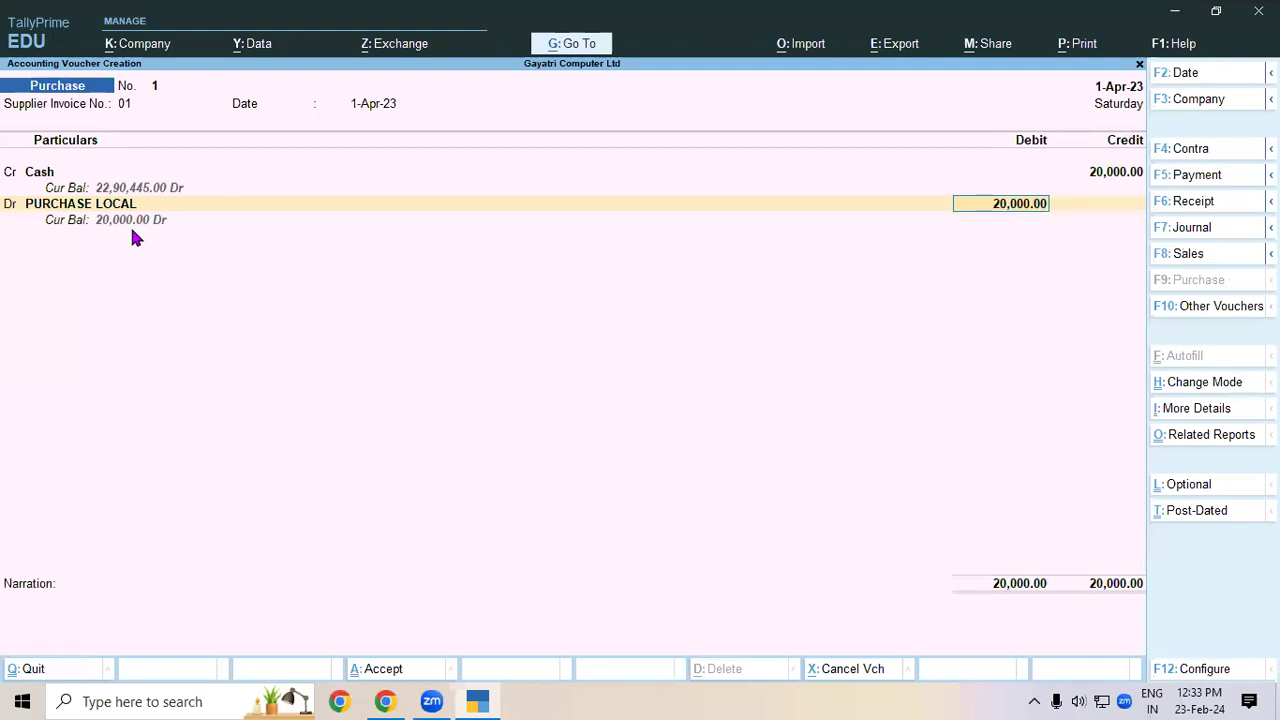
key("ctrl")
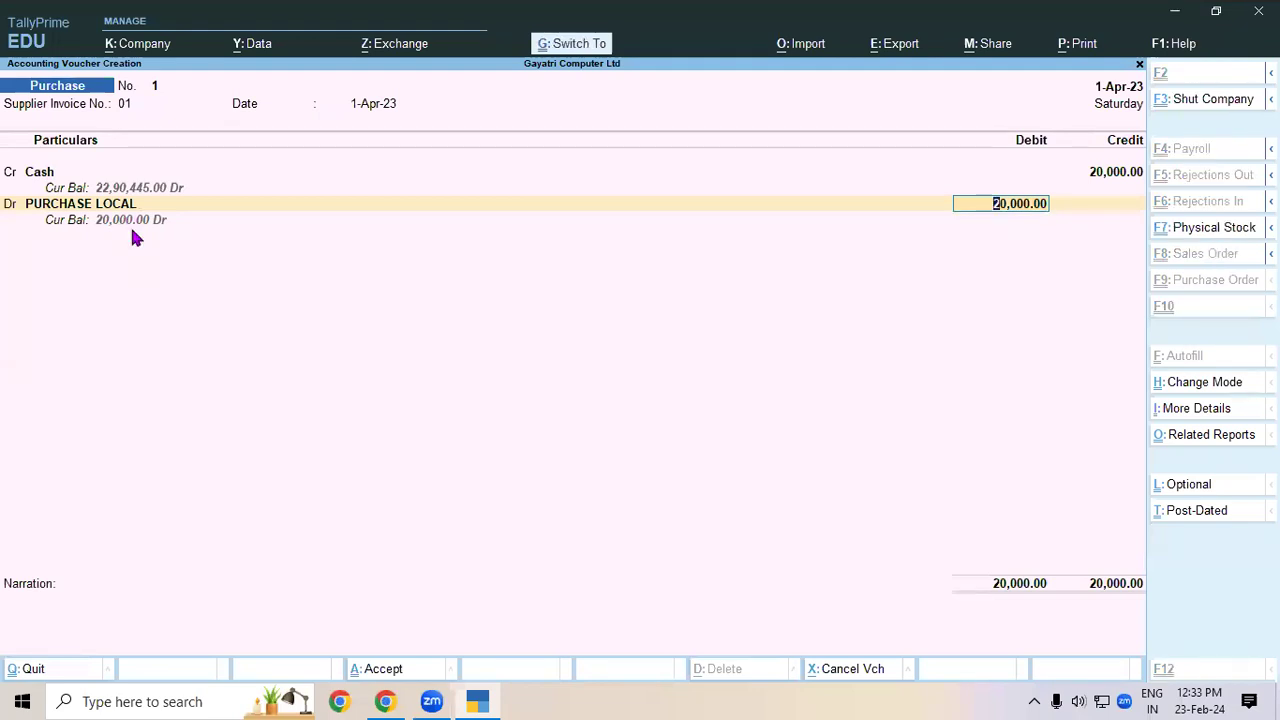
key("ctrl+a")
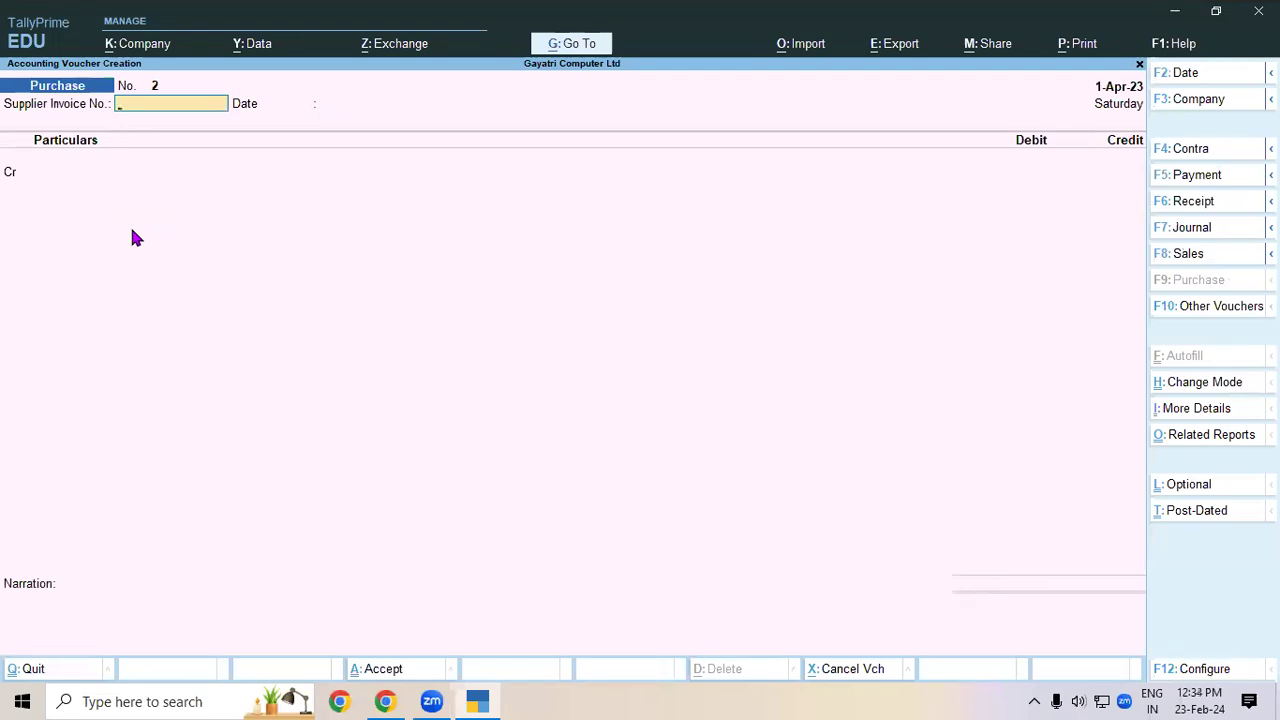
- Bring PDF question 2 into view: Rs. 30,000 cash purchase from Ramesh Traders, invoice 02
left_click(385, 701)
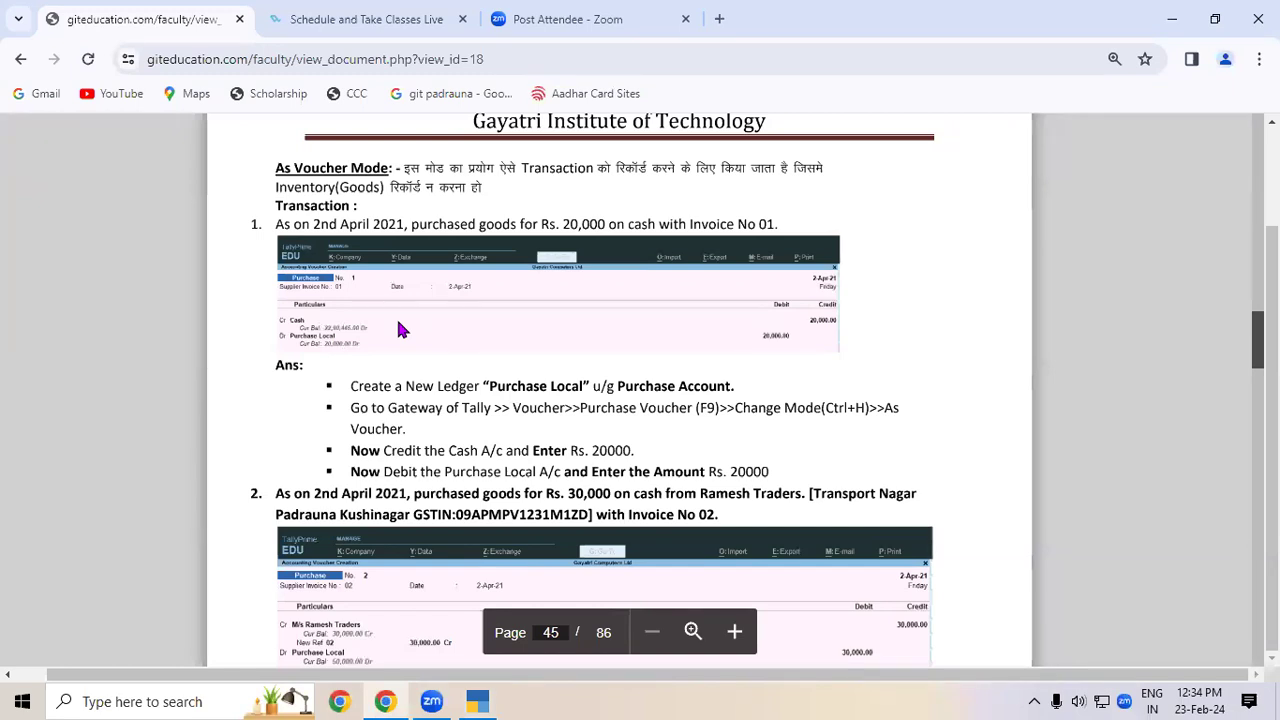
scroll(396, 328, "down", 3)
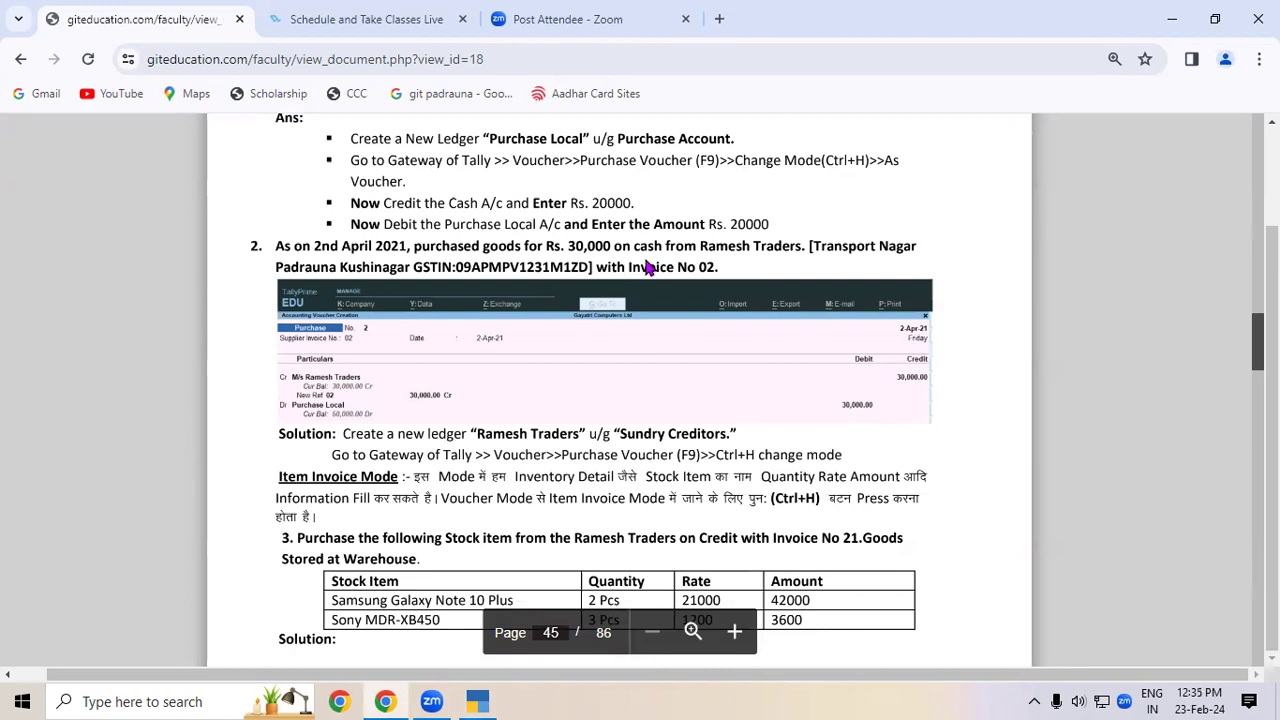
- Enter invoice 02 and start a RAMESH TRADERS ledger under Sundry Creditors
left_click(477, 701)
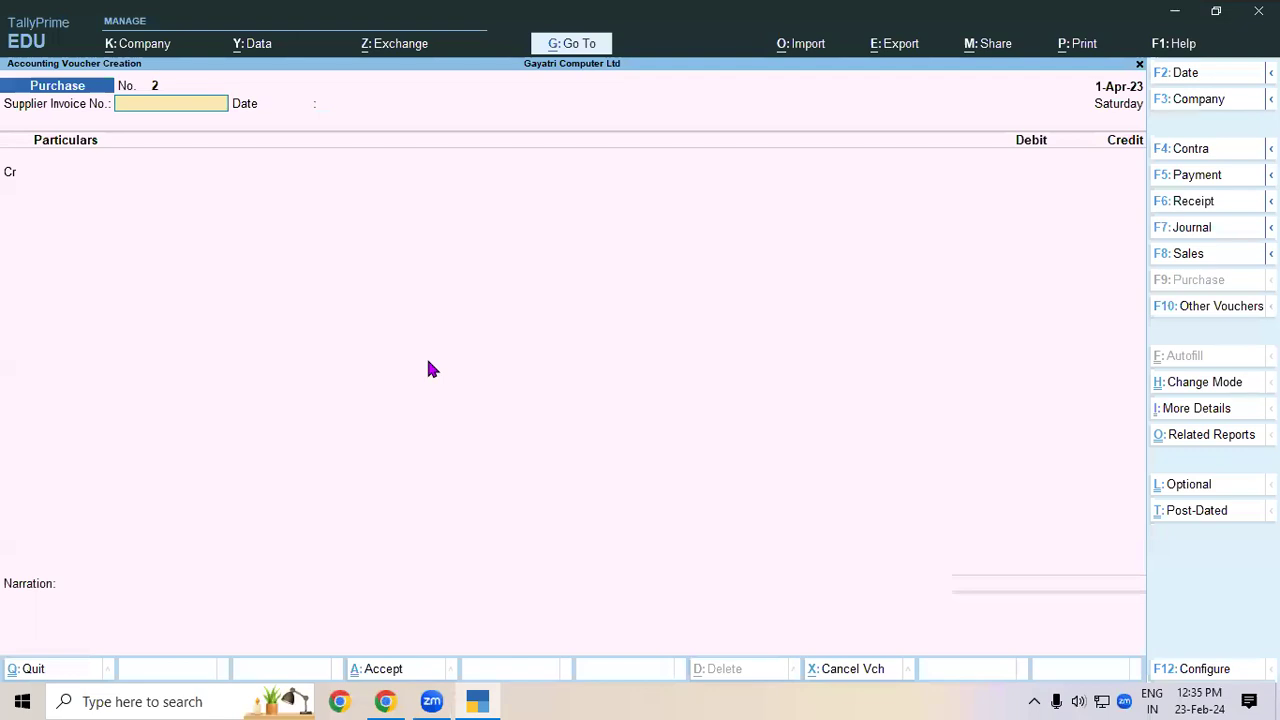
type("02")
key("Return")
key("Return")
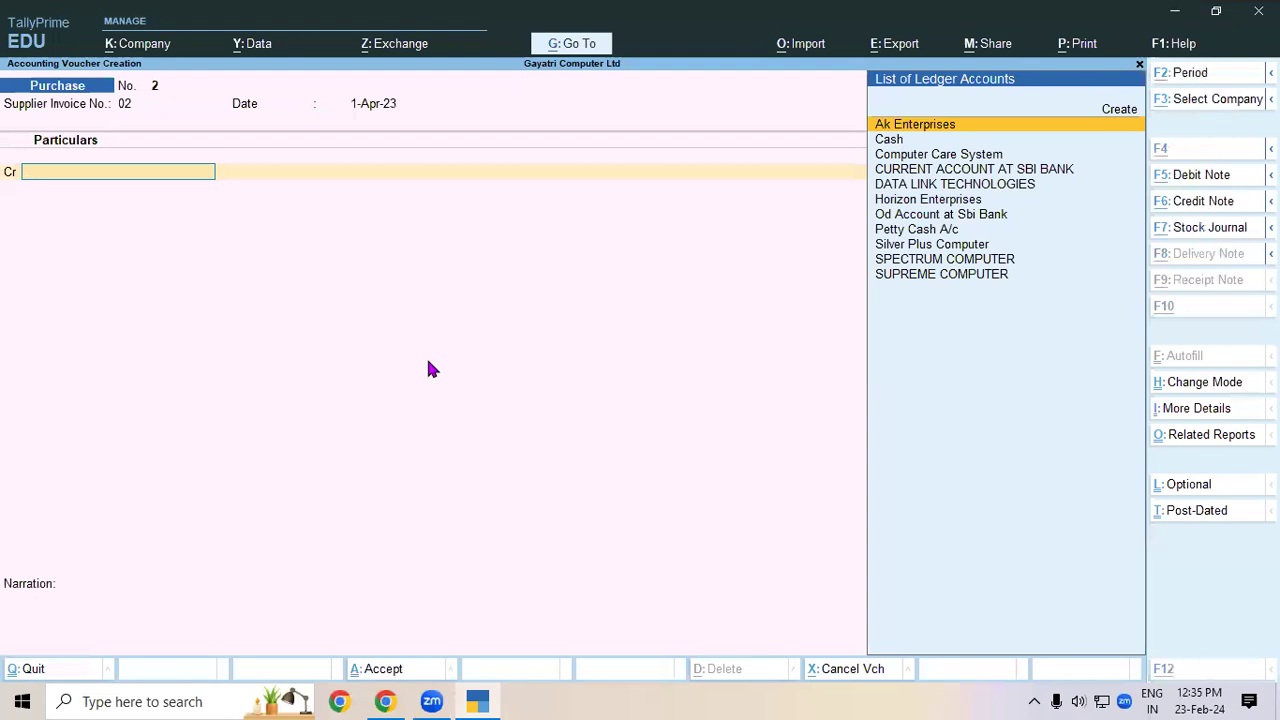
key("alt+c")
type("R")
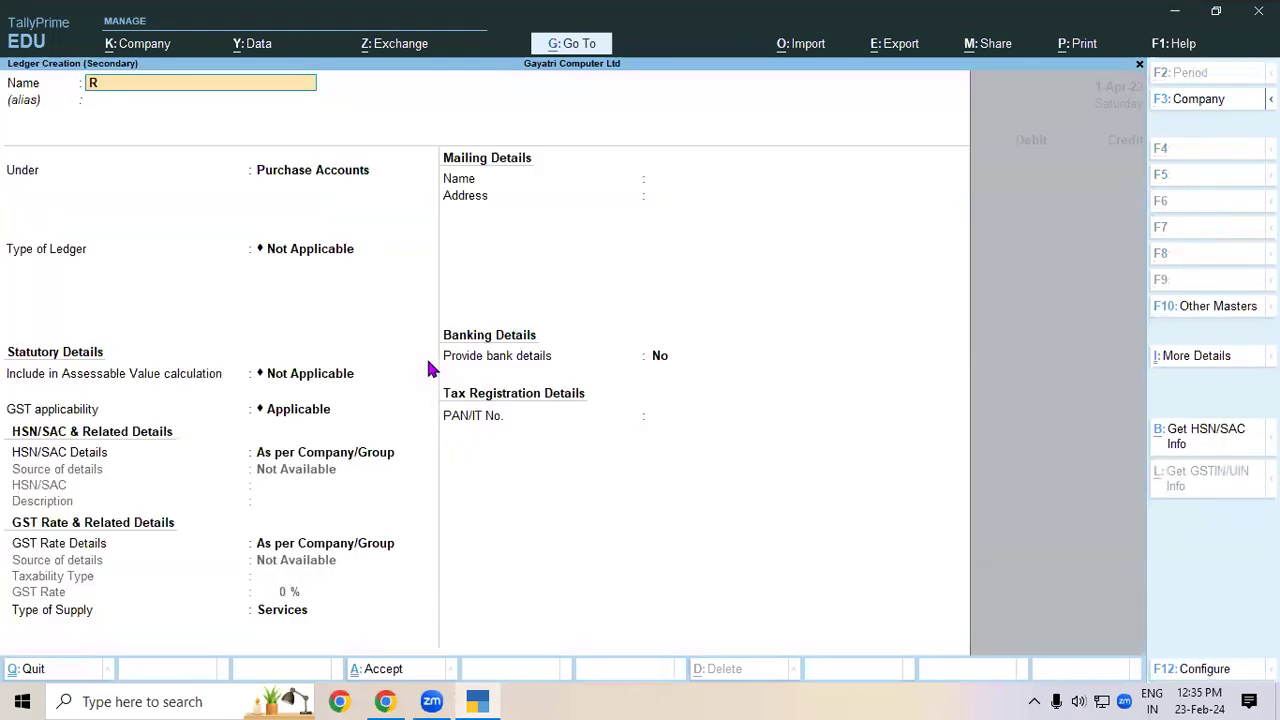
type("AMESH TRADERS")
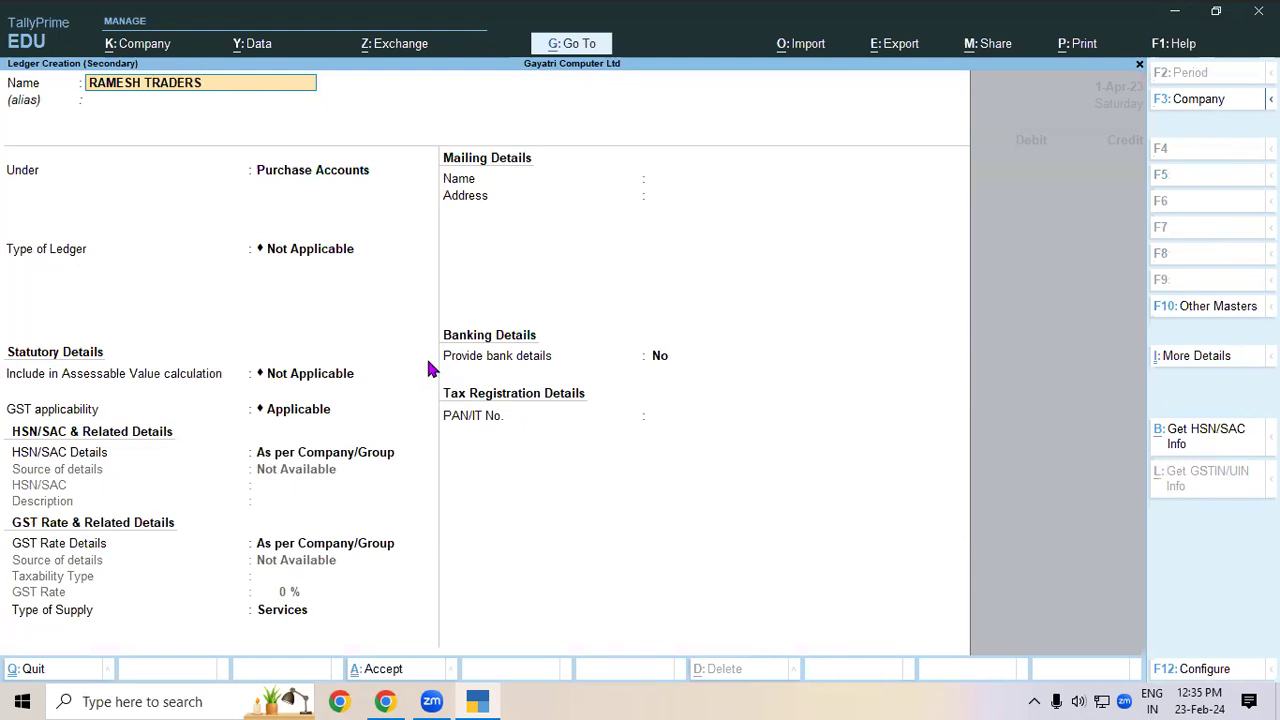
key("Return")
key("Return")
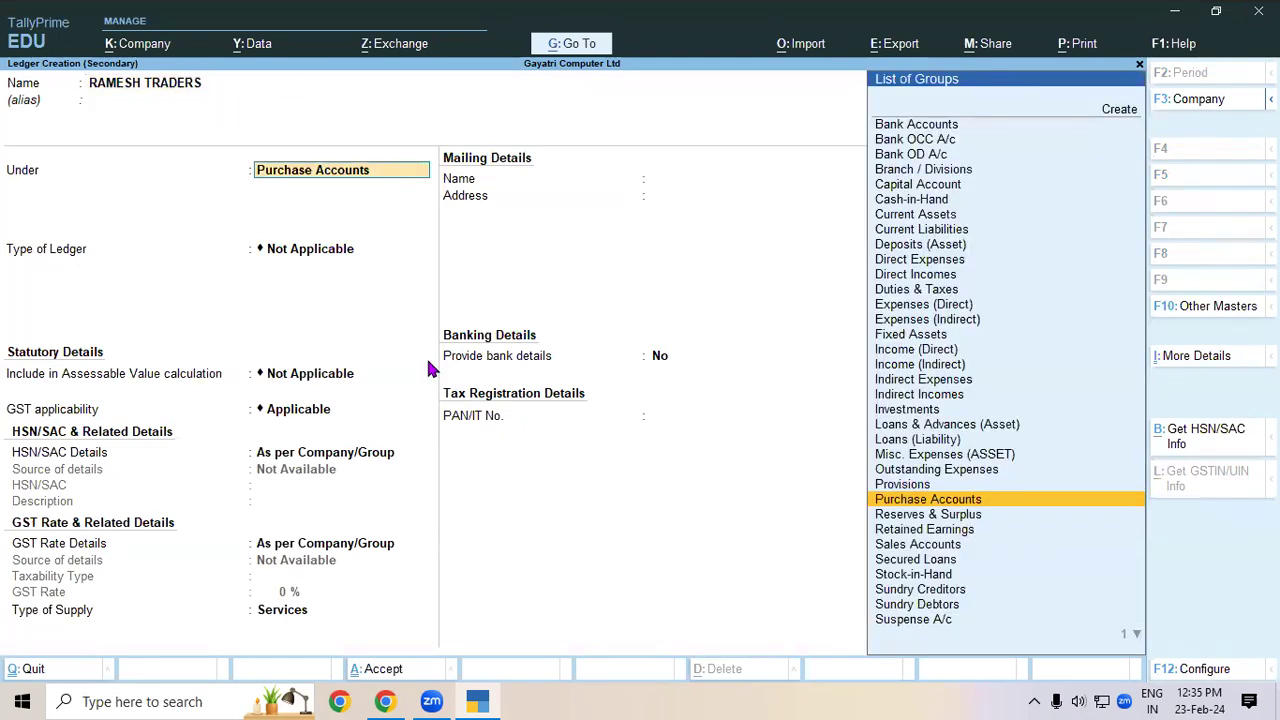
type("SUN")
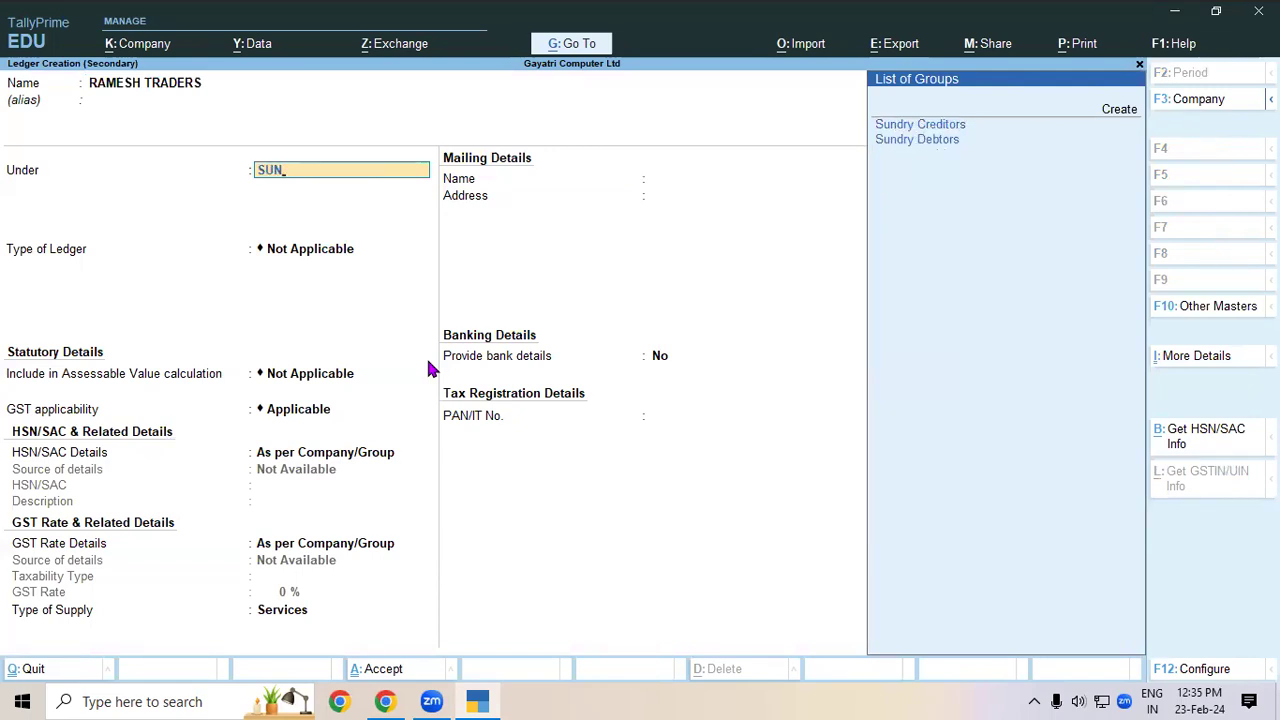
key("Down")
key("Return")
key("Return")
key("Return")
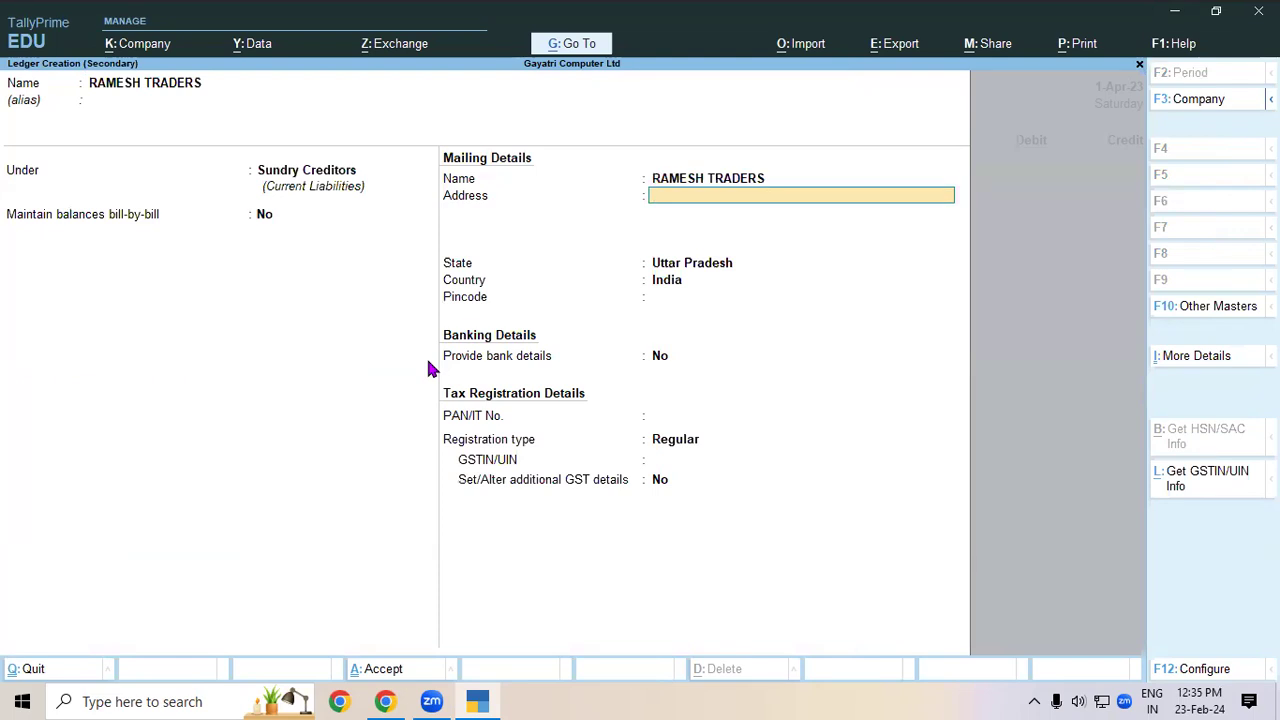
- Fill in the RAMESH TRADERS ledger's mailing address and the supplier's GSTIN
type("TRANSPORT NAGAR PADRAUN")
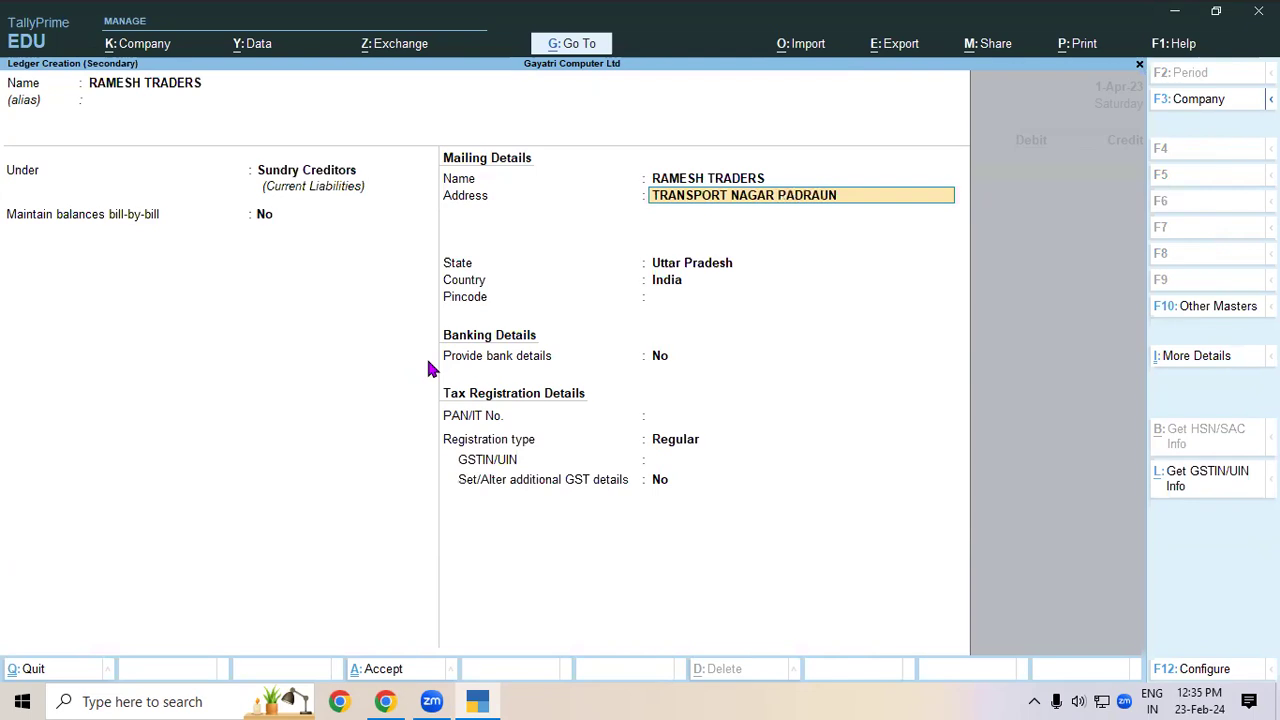
type("A KUSHINAGAR")
key("Return")
key("Return")
key("Return")
key("Return")
key("Return")
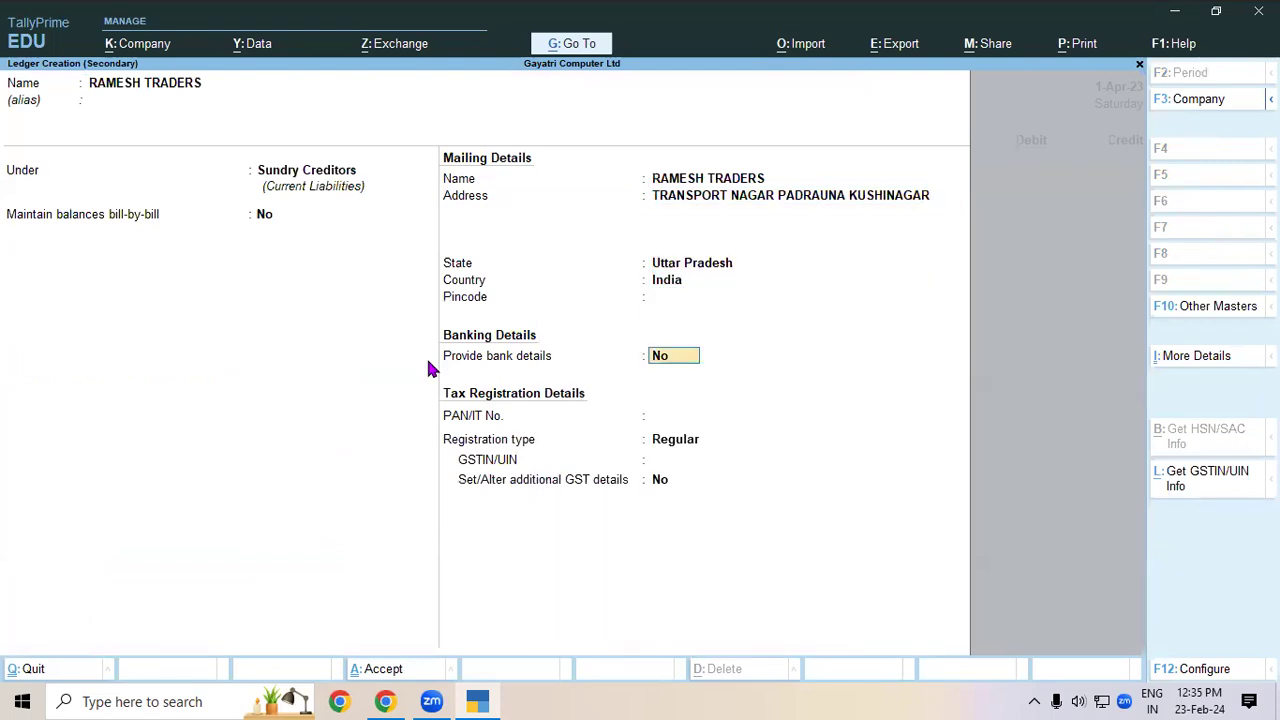
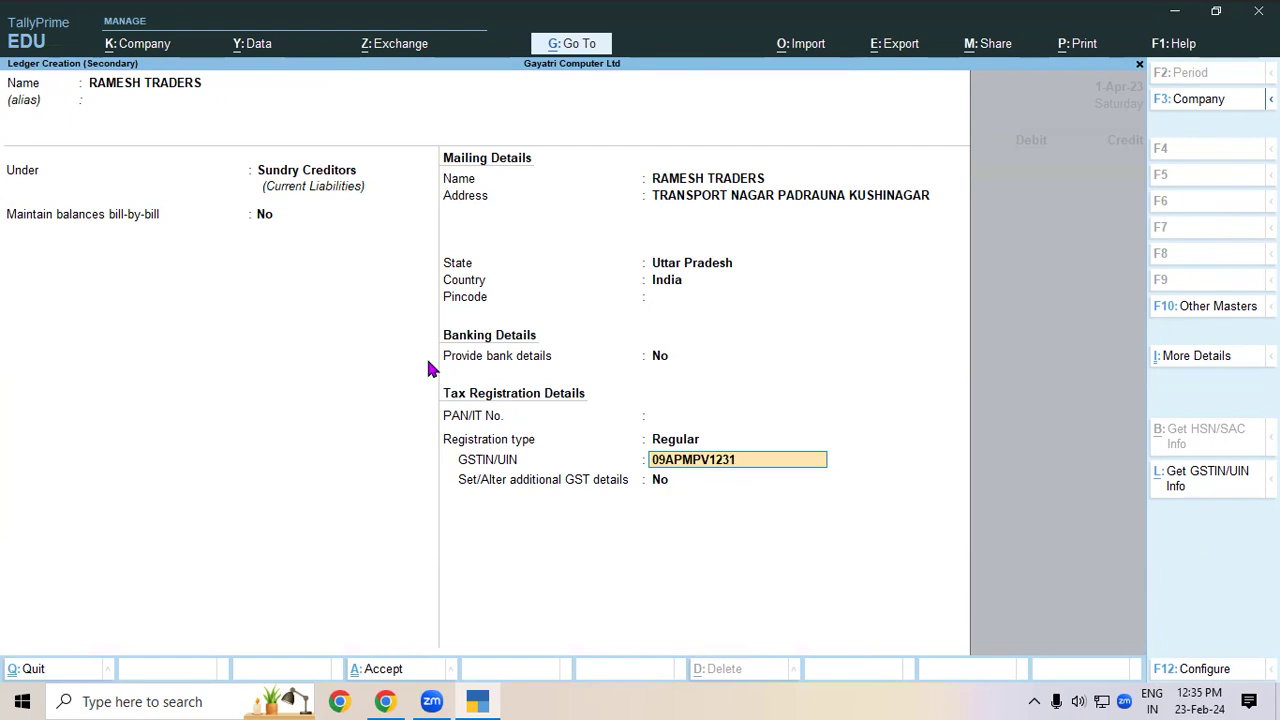
key("Return")
key("Return")
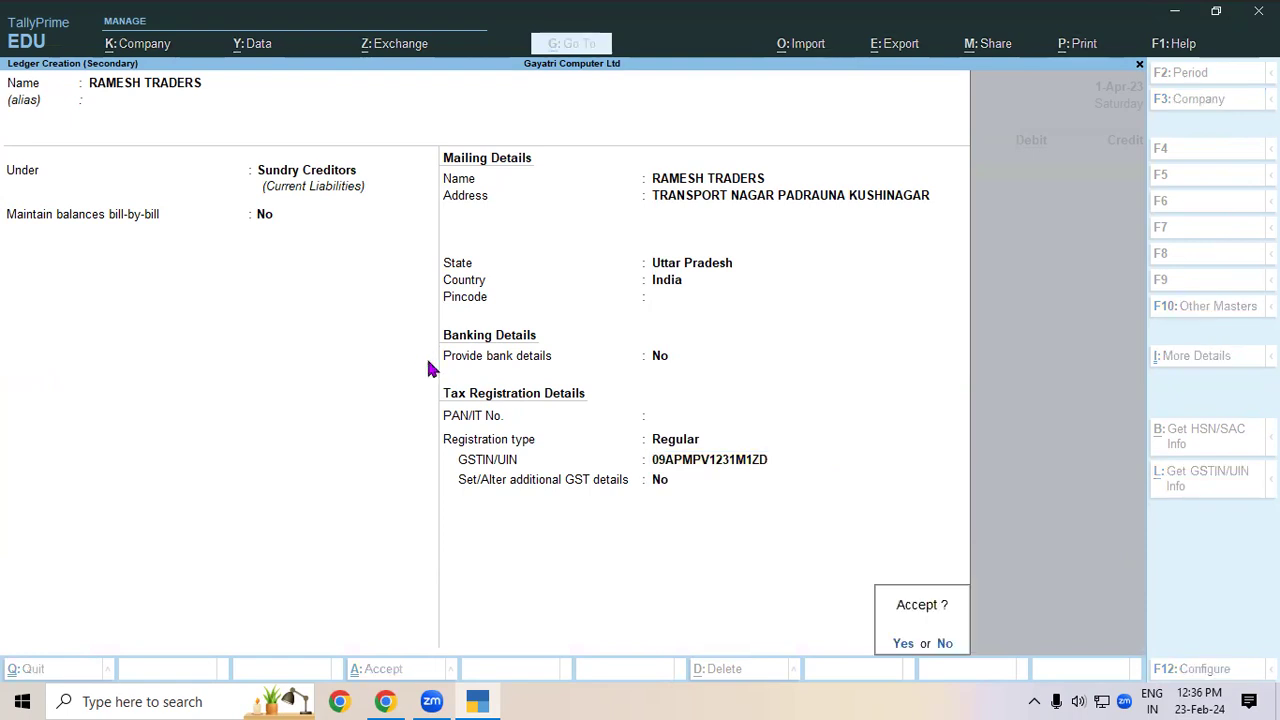
key("Return")
- Complete voucher No. 2 by crediting RAMESH TRADERS 30,000 against PURCHASE LOCAL, and save it
key("Return")
key("Return")
key("Return")
key("Return")
key("Return")
key("Return")
key("Return")
key("Return")
key("Return")
key("Return")
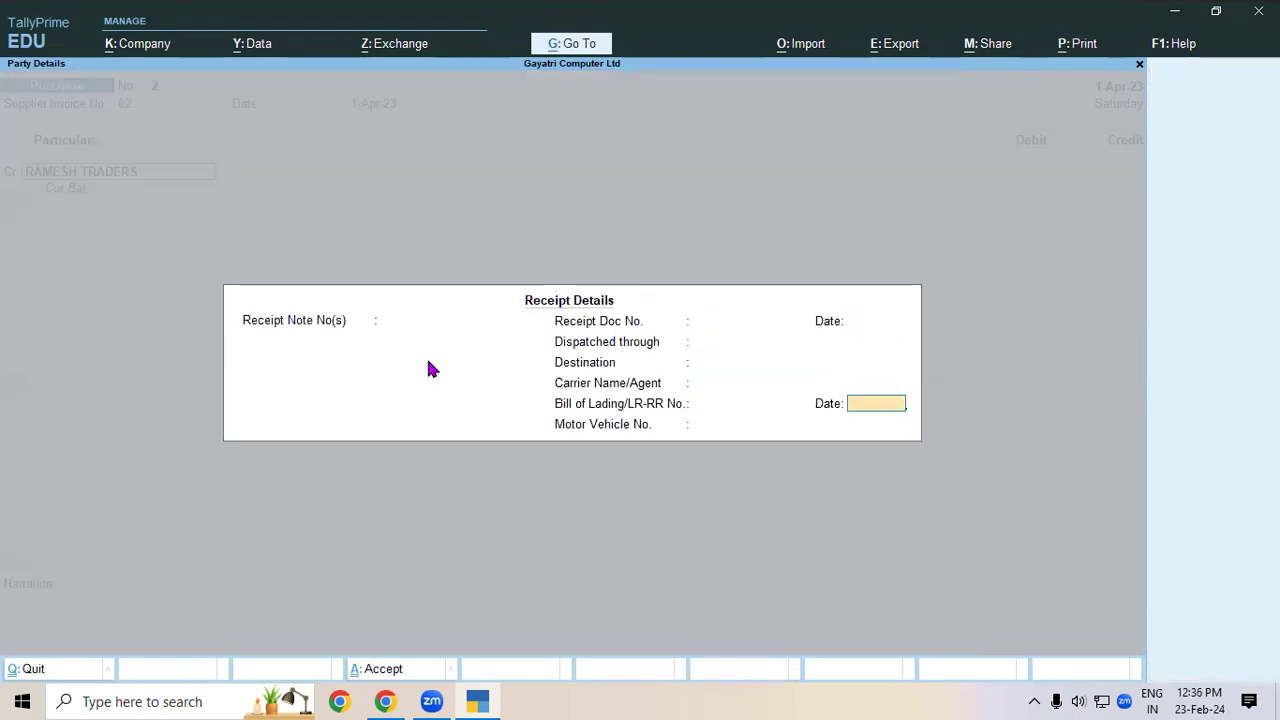
key("Return")
key("Return")
key("Return")
key("Return")
key("Return")
key("Return")
key("Return")
key("Return")
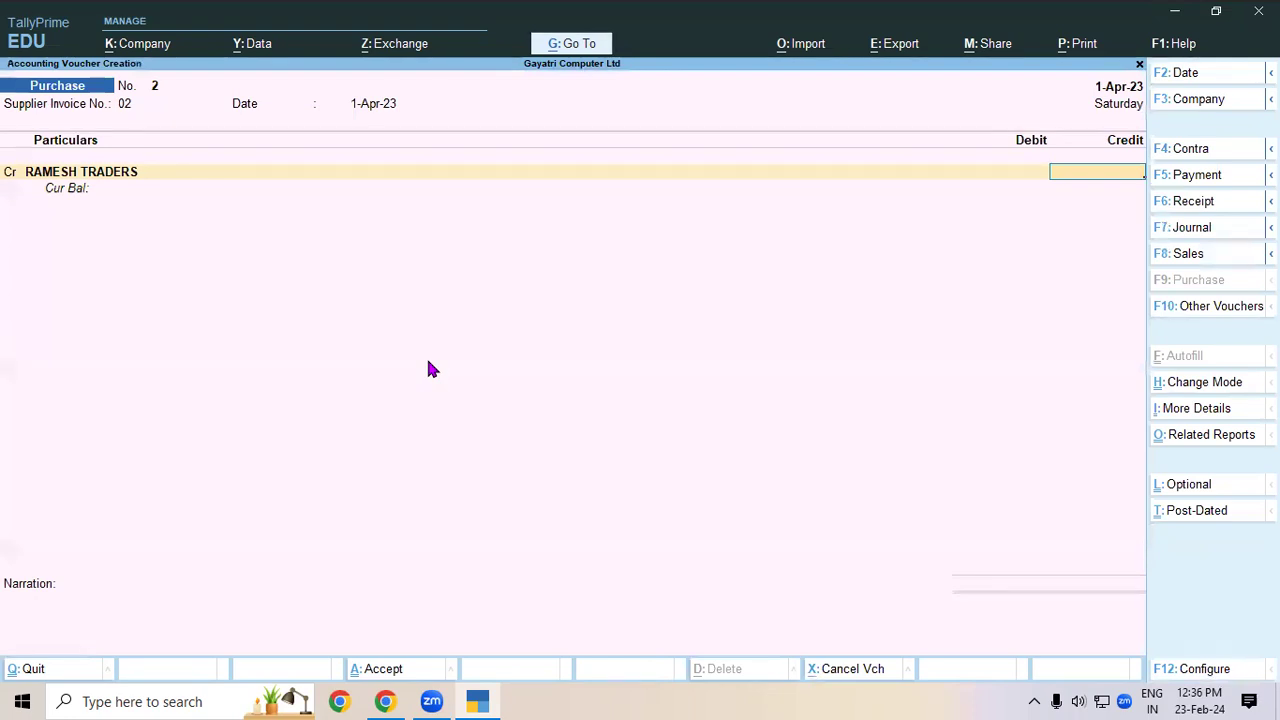
type("30000")
key("Return")
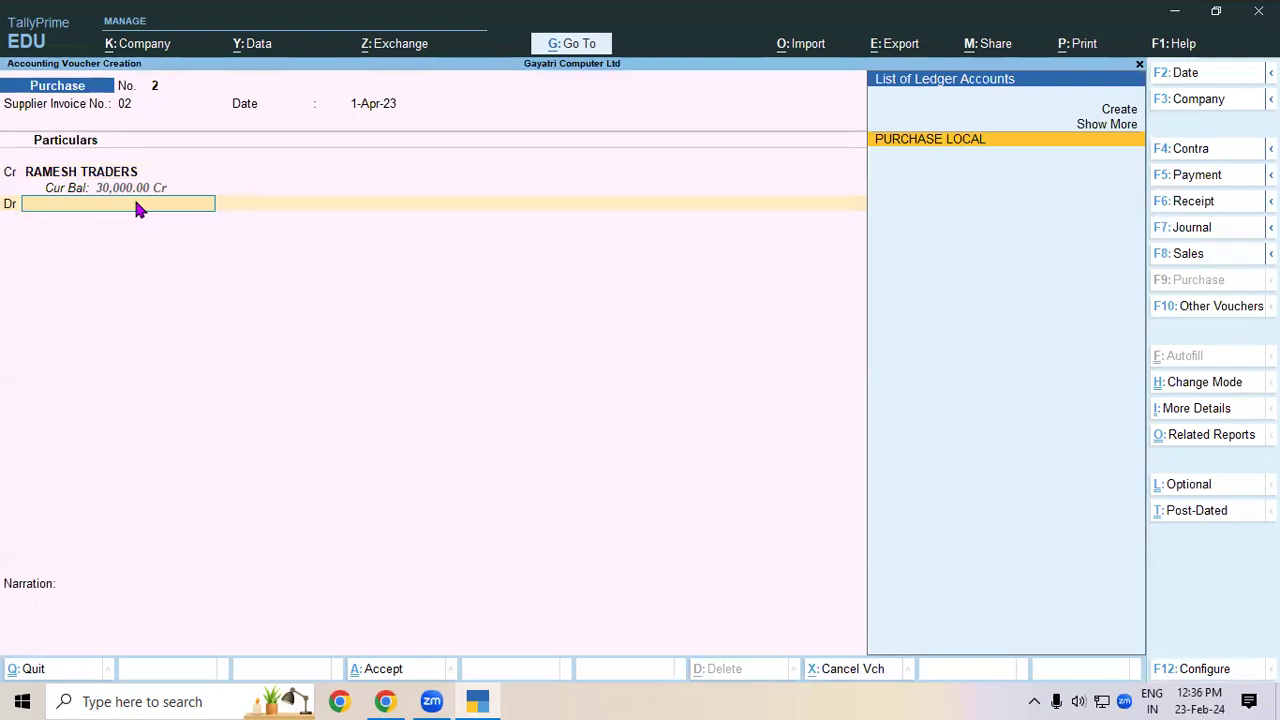
key("Return")
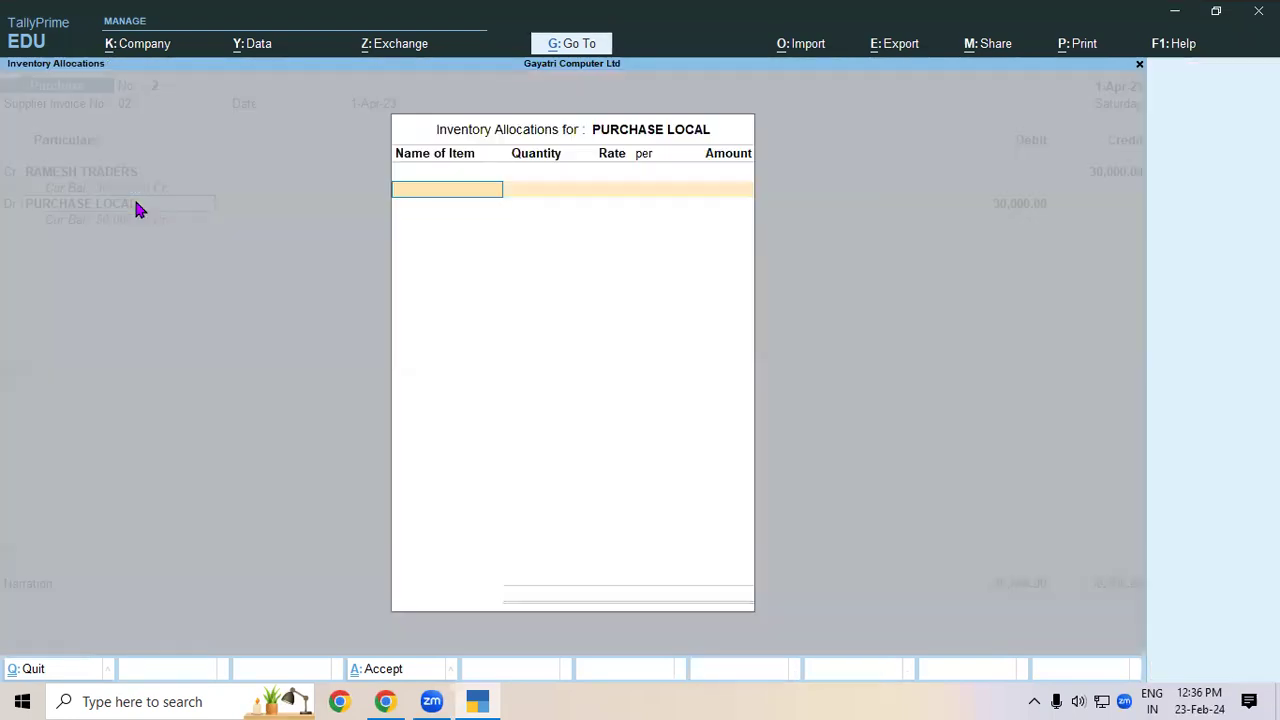
key("Return")
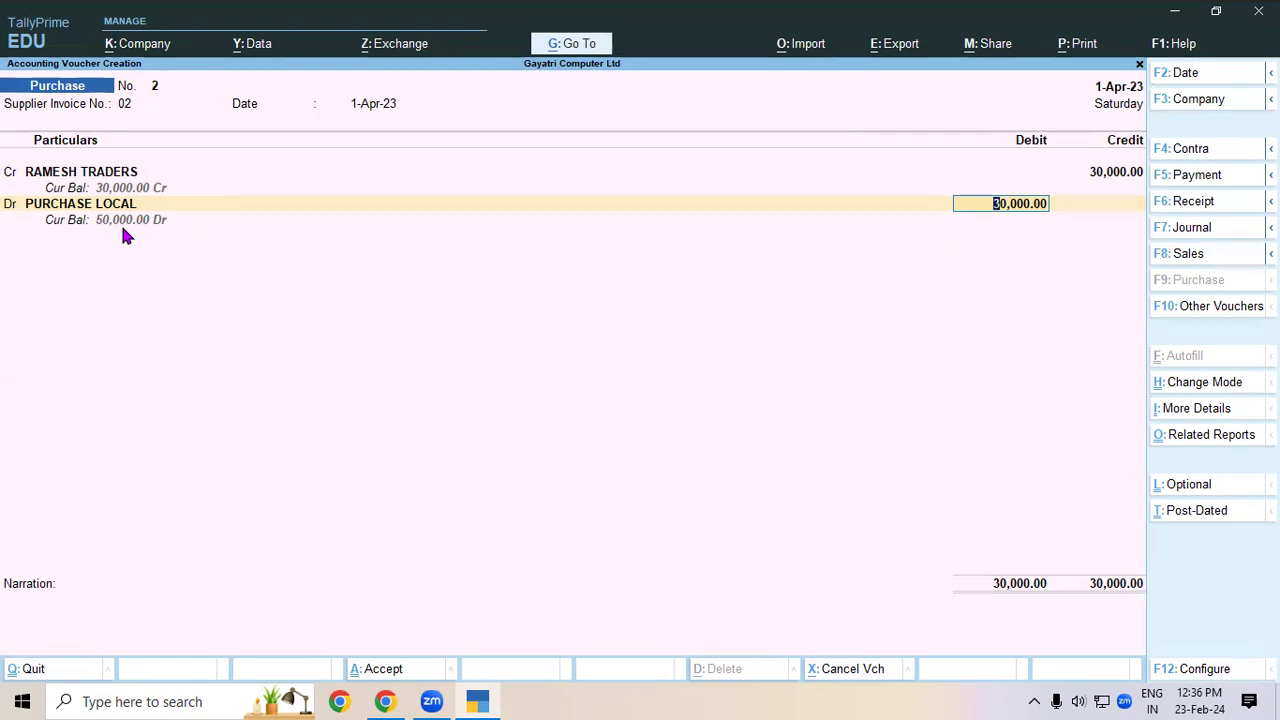
key("ctrl")
key("ctrl+a")
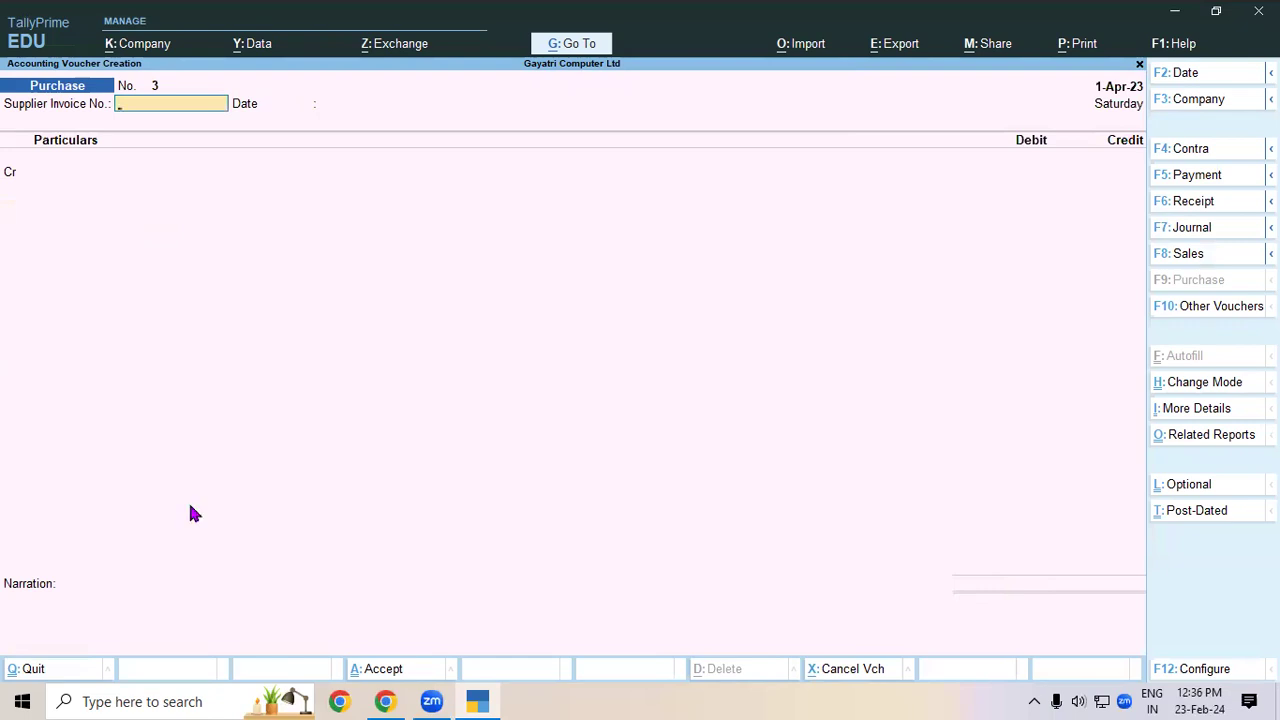
- Switch to the exercise PDF in Chrome to read question 3 on the Ramesh Traders purchase
left_click(385, 701)
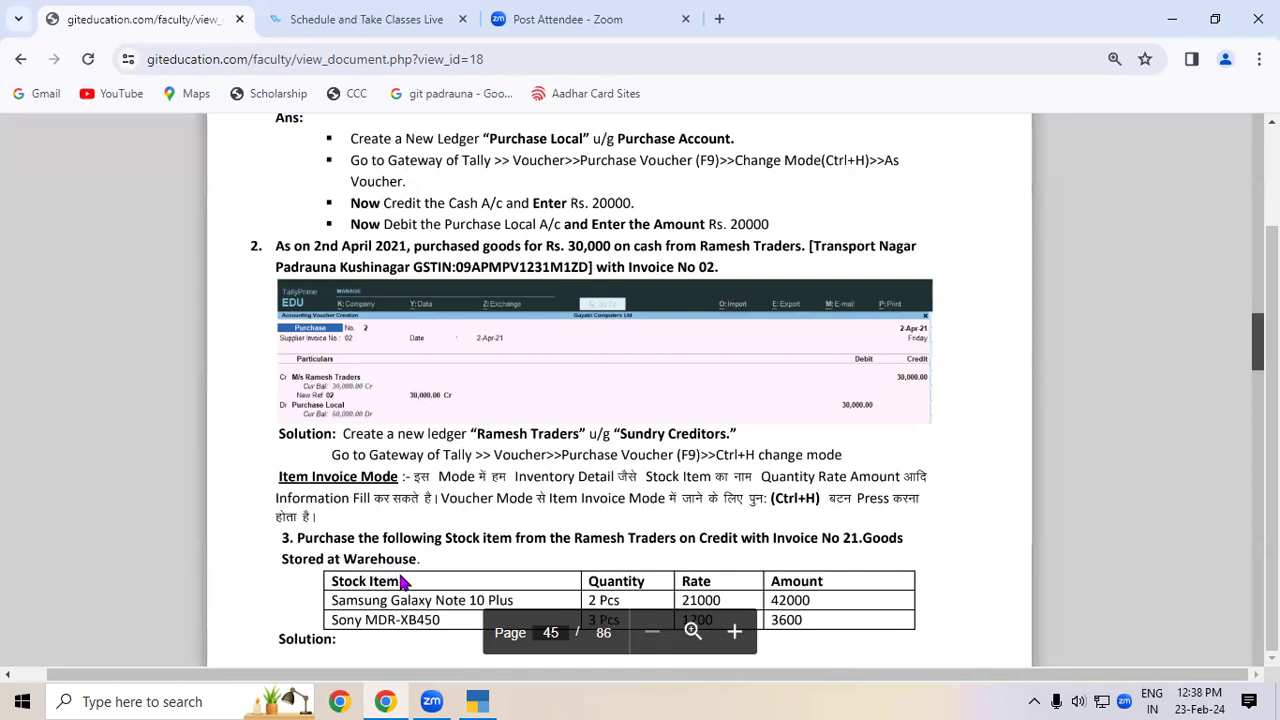
- Scroll the PDF to the Central Tax and State Tax ledger screenshots, then return to TallyPrime
scroll(402, 582, "down", 2)
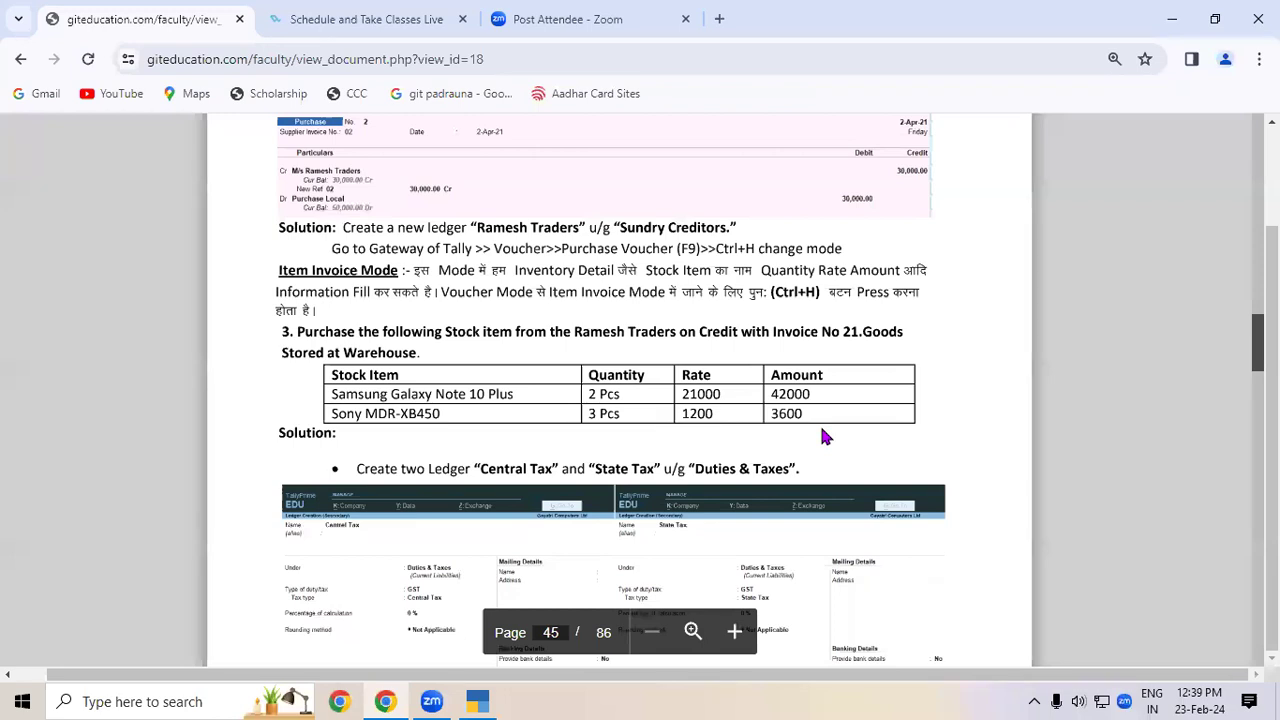
scroll(824, 436, "down", 3)
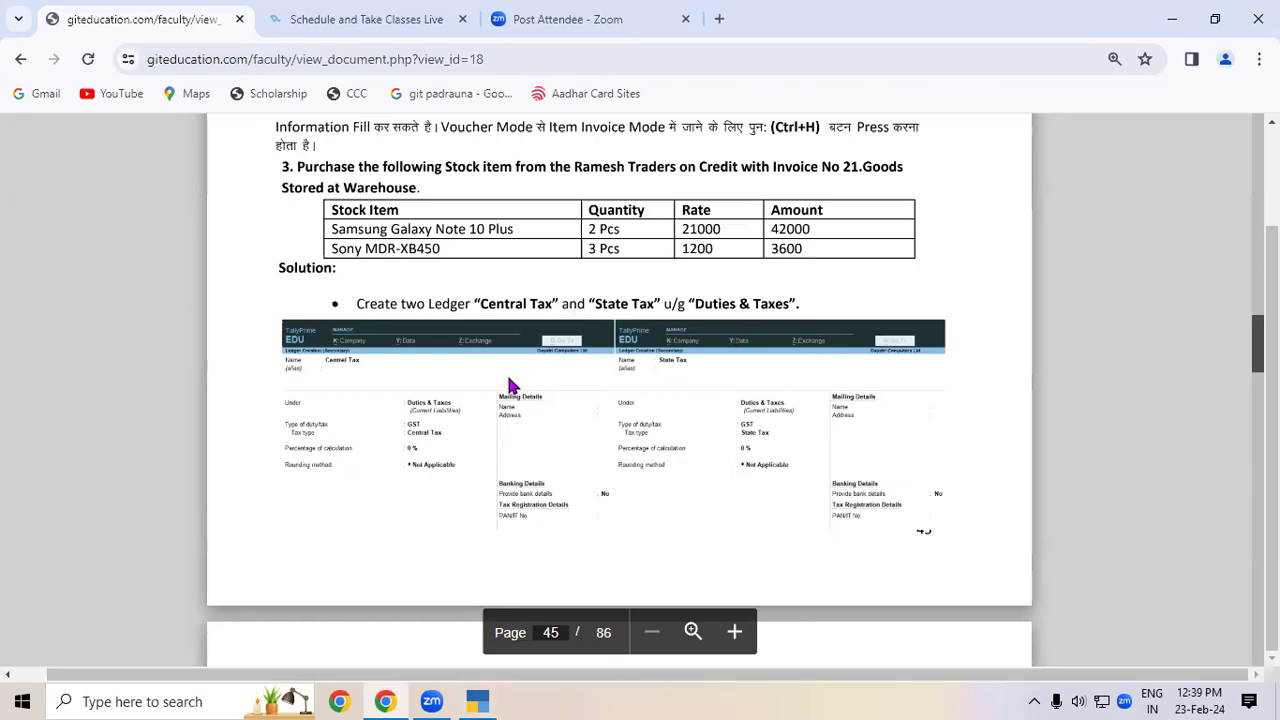
left_click(480, 700)
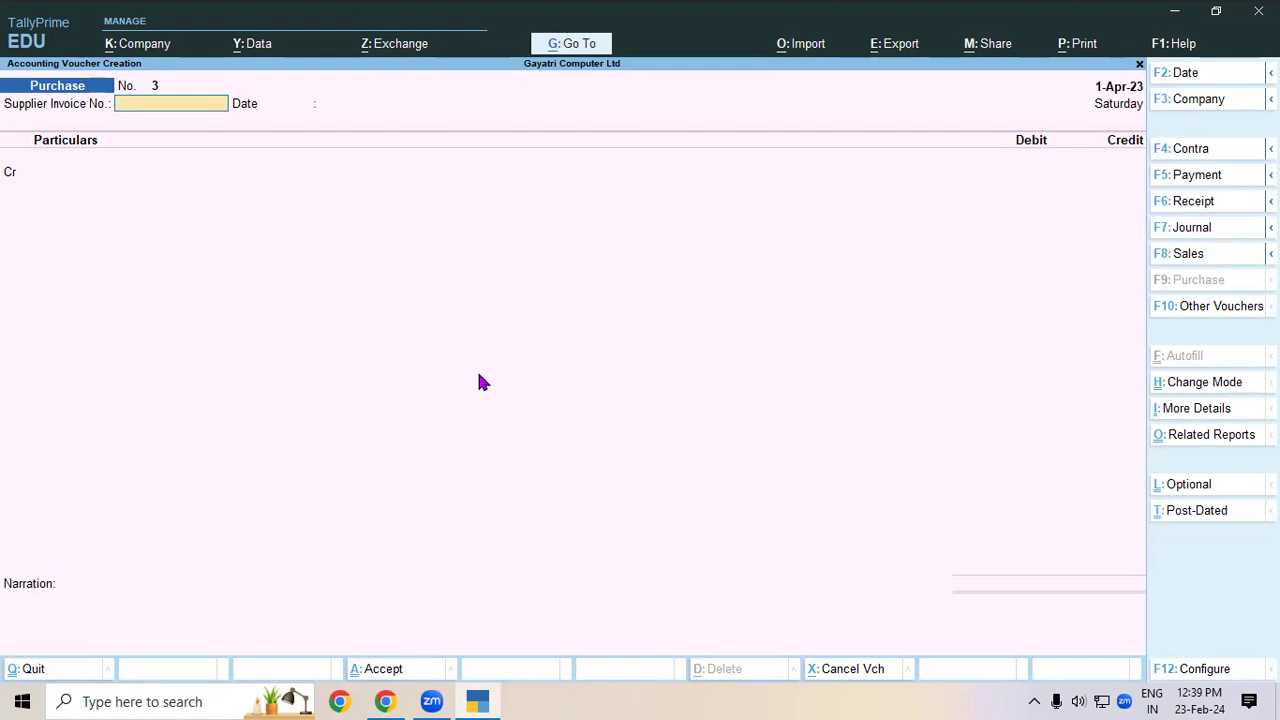
- Switch voucher No. 3 to Item Invoice mode, then exit to the Gateway of Tally
key("ctrl+h")
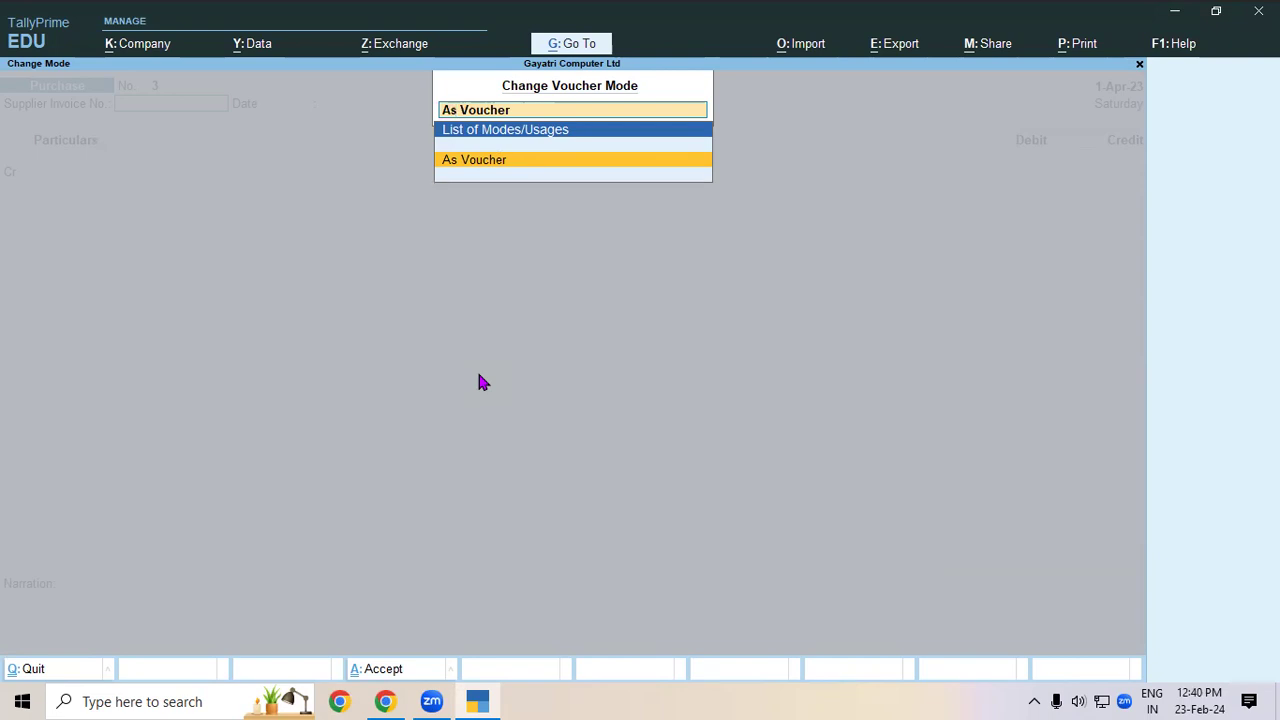
type("s")
key("BackSpace")
key("BackSpace")
key("BackSpace")
key("BackSpace")
key("BackSpace")
key("BackSpace")
key("BackSpace")
key("BackSpace")
key("BackSpace")
key("BackSpace")
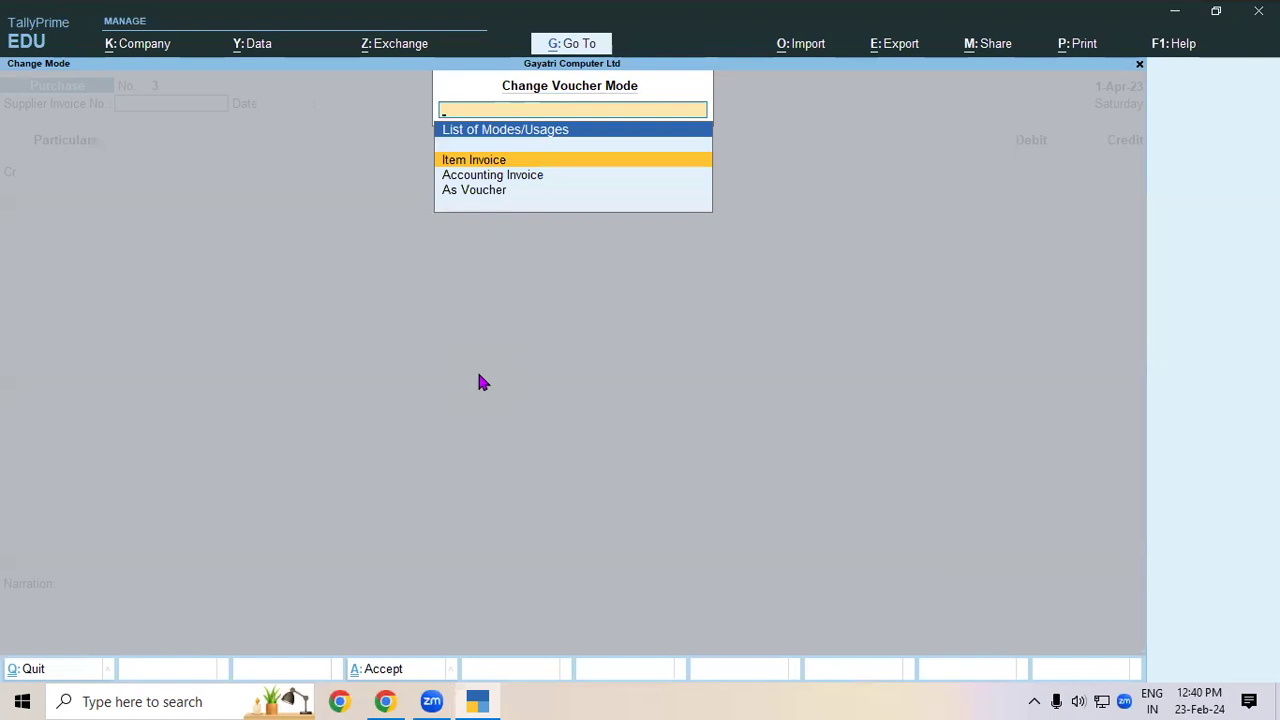
key("Return")
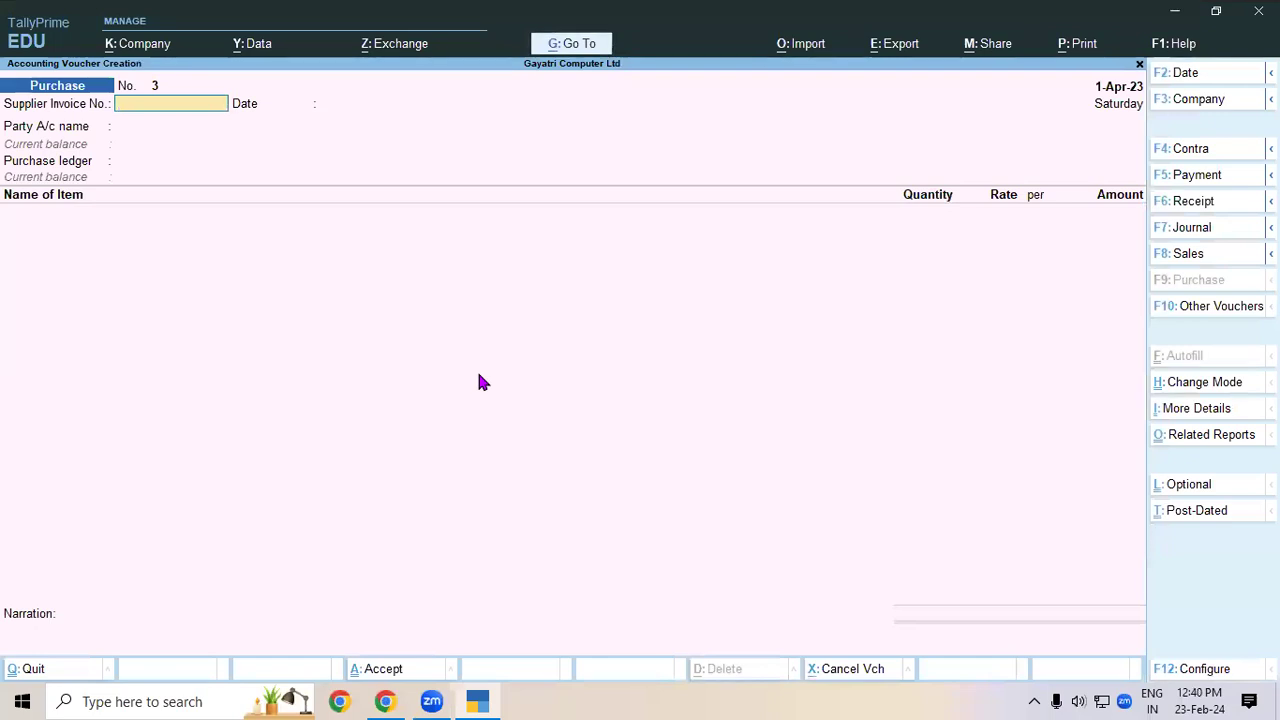
key("Escape")
- Create a CGST ledger under Duties & Taxes with duty type GST and tax type CGST
key("Up")
key("Up")
key("Up")
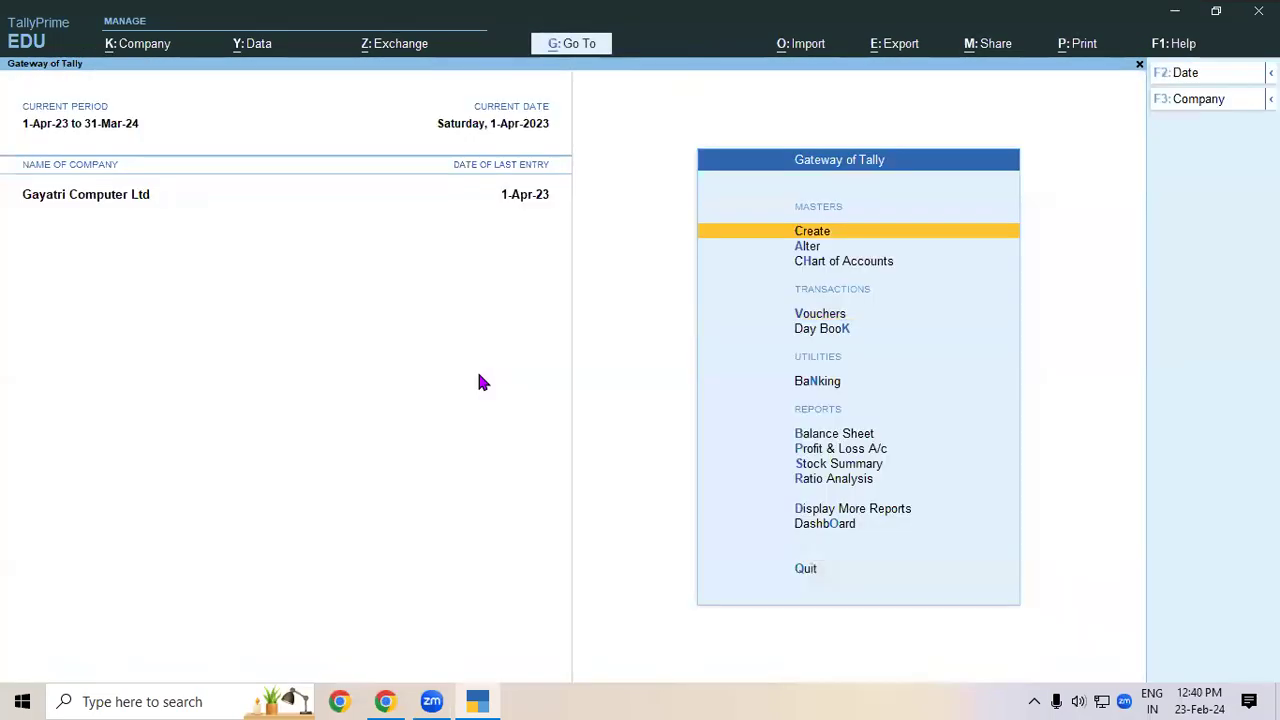
key("Return")
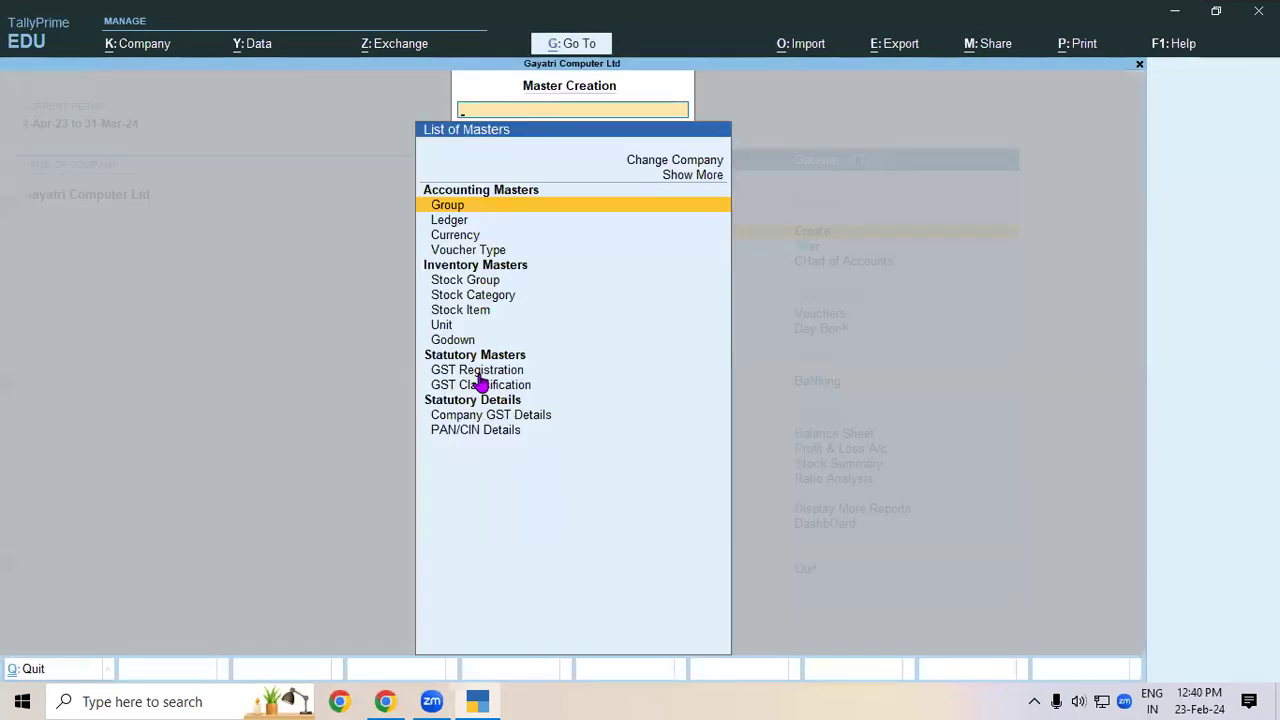
key("Down")
key("Return")
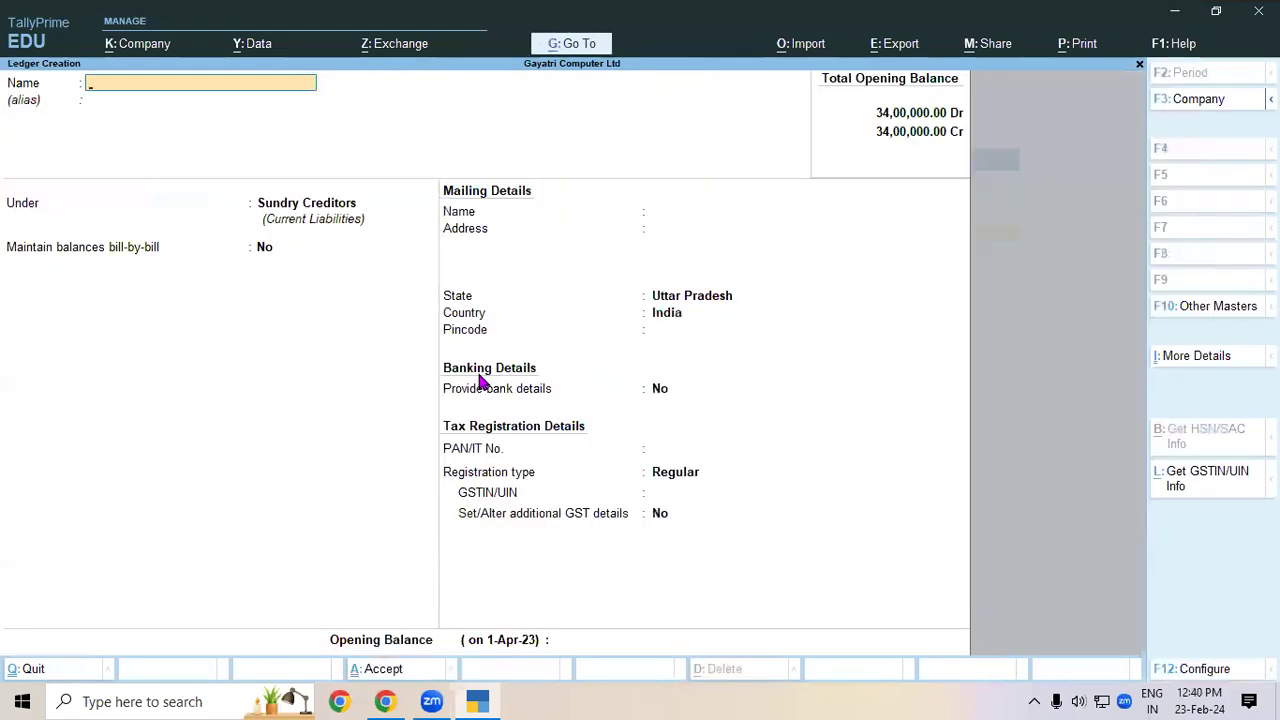
type("CGST")
key("Return")
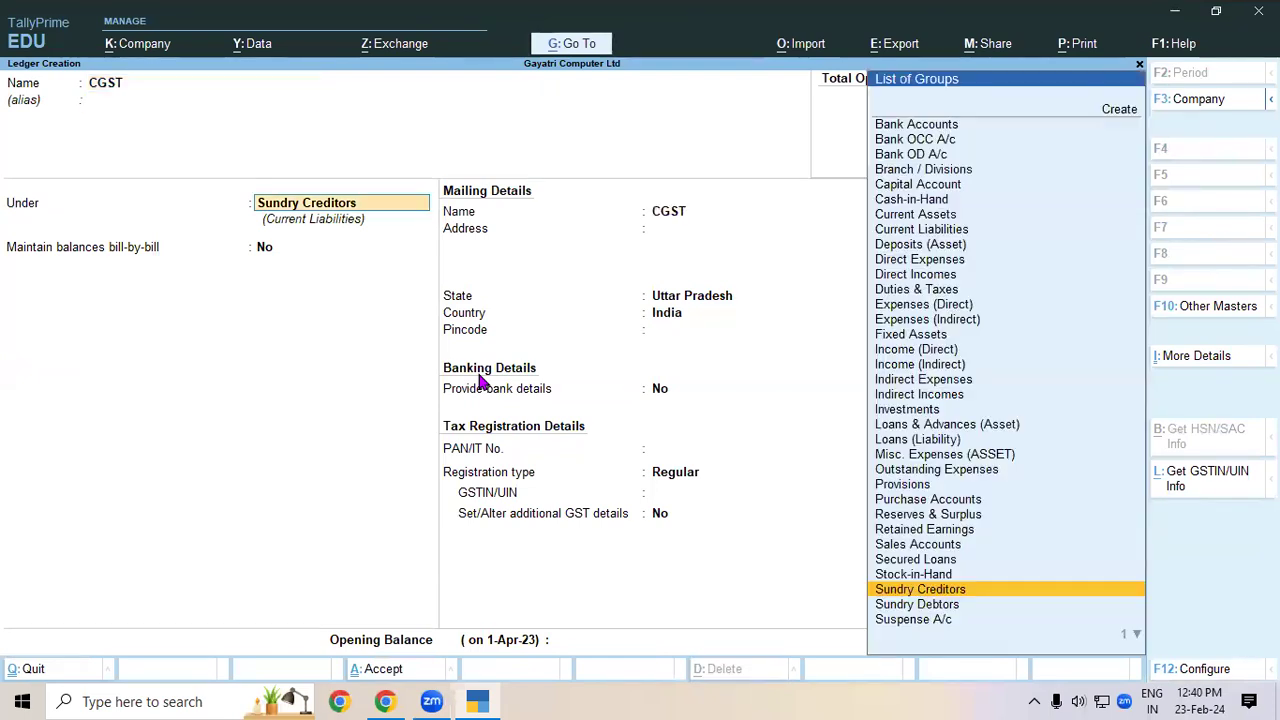
type("DUT")
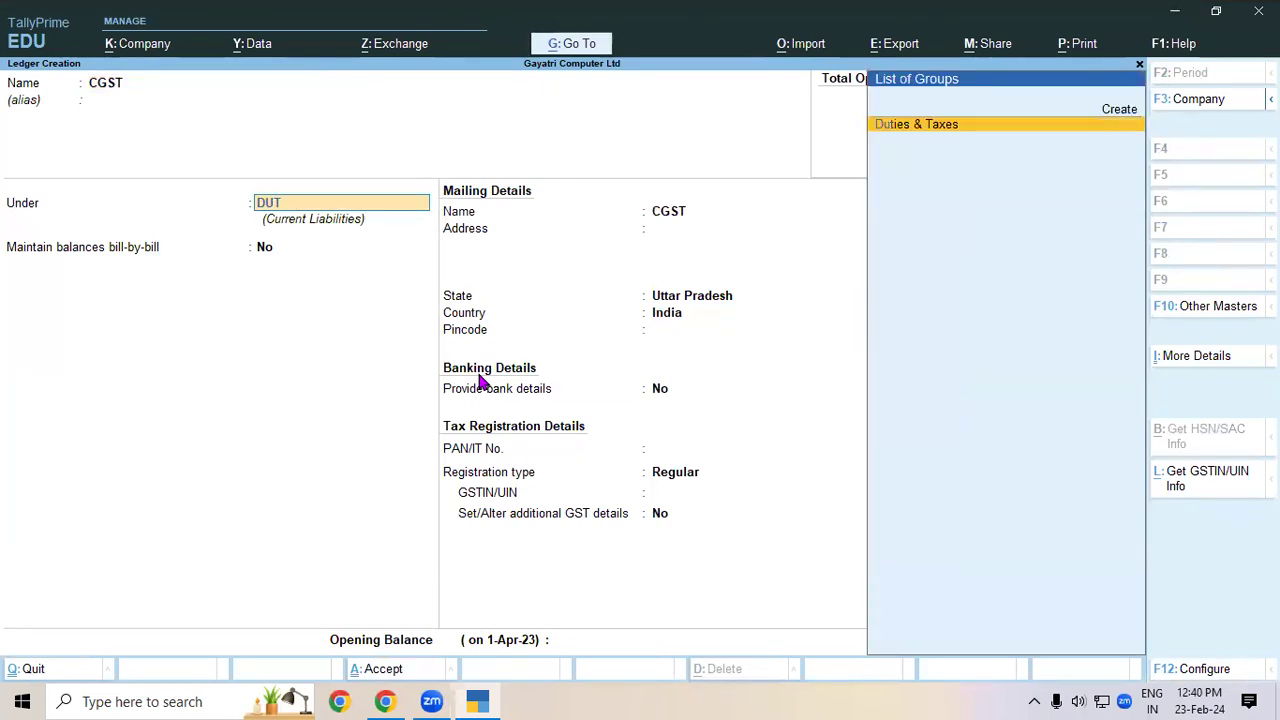
key("Return")
key("Up")
key("Return")
key("Down")
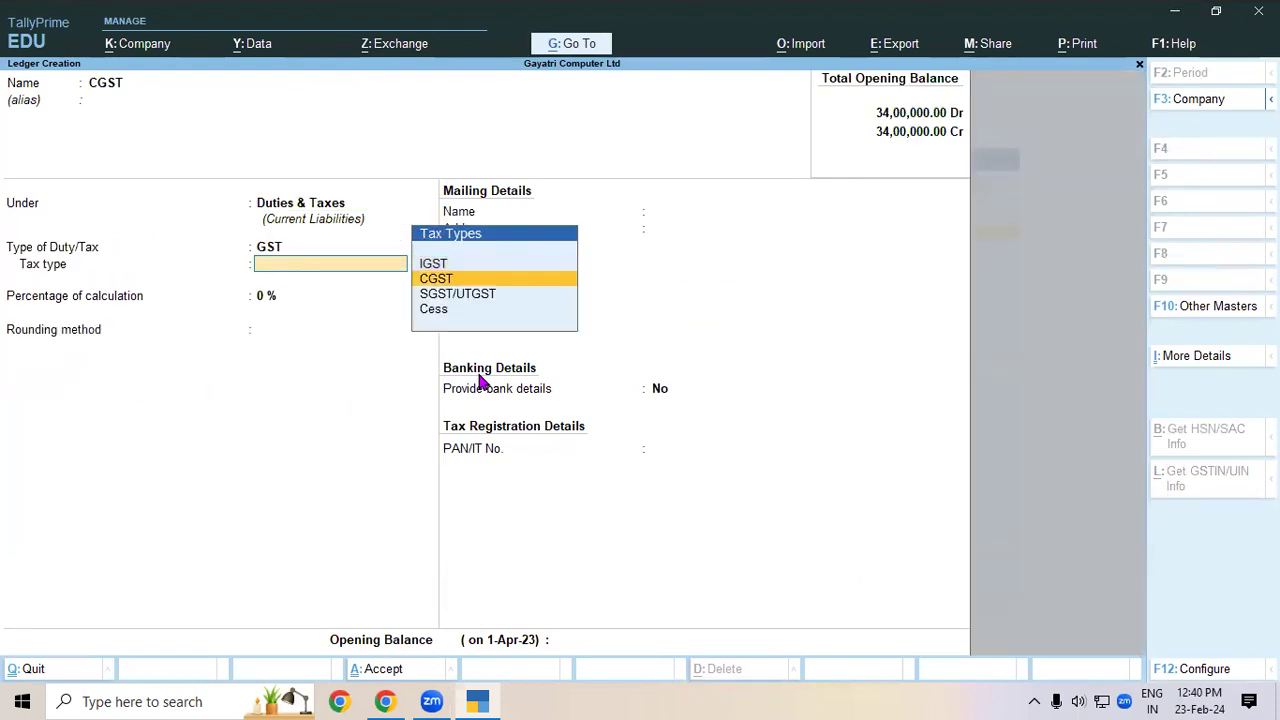
key("Return")
key("Return")
key("Return")
key("Return")
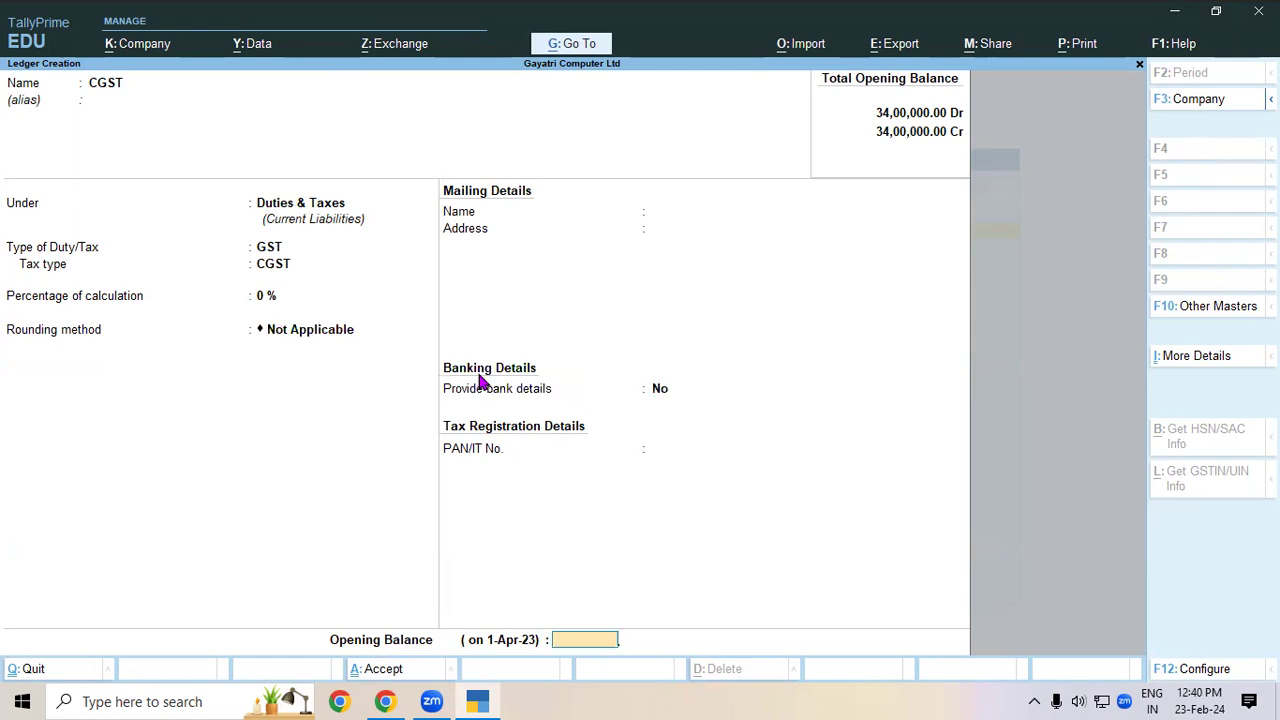
key("Return")
key("Return")
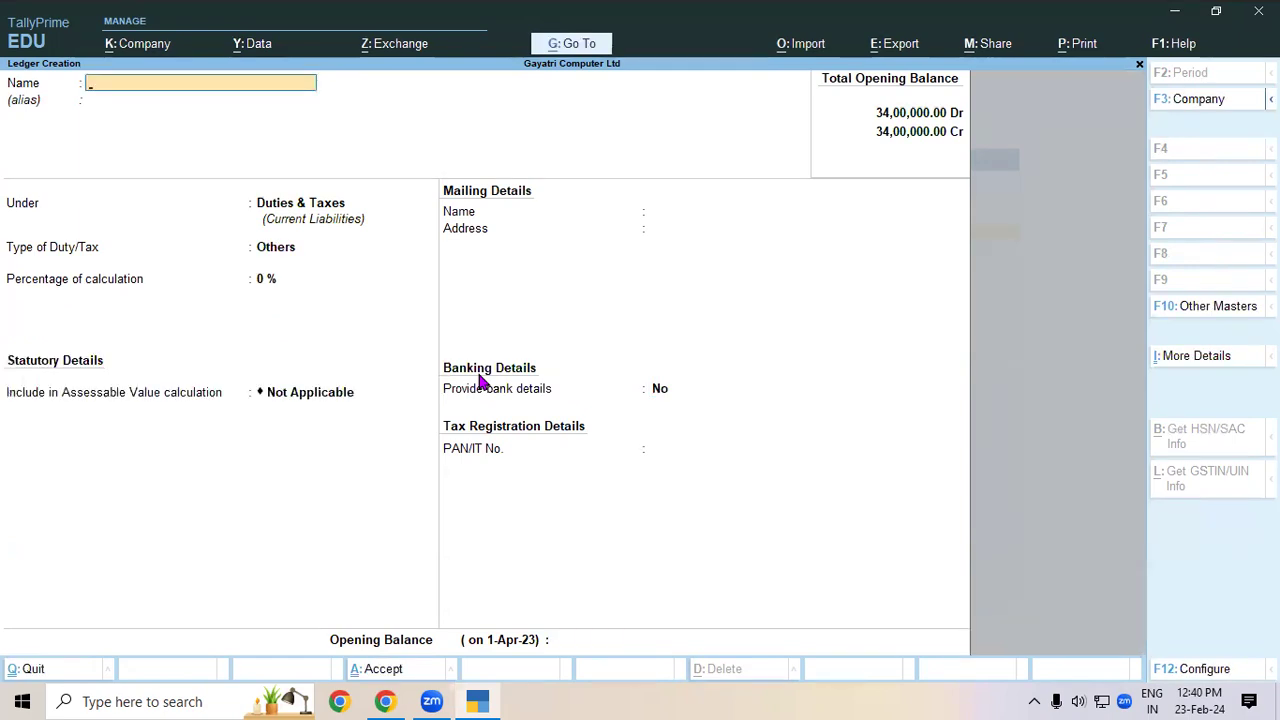
- Create the SGST ledger under Duties & Taxes with tax type SGST/UTGST, staying at the Gateway
type("SGST")
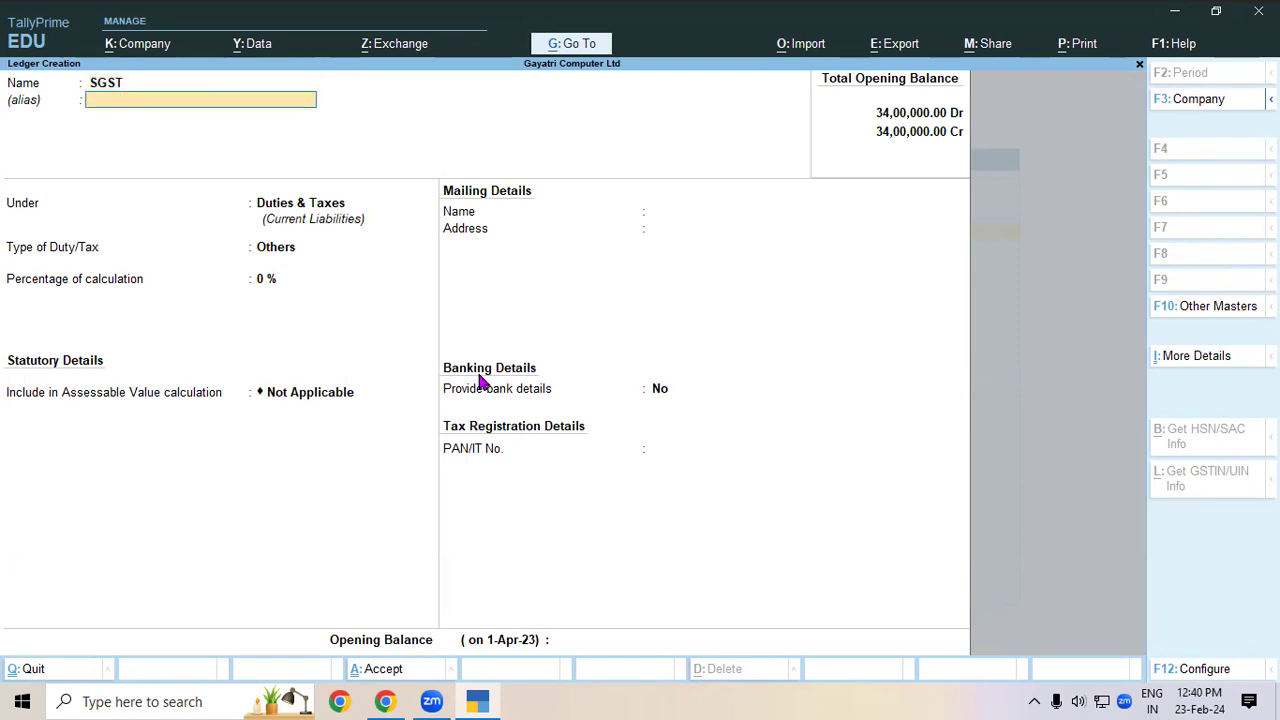
key("Return")
key("Return")
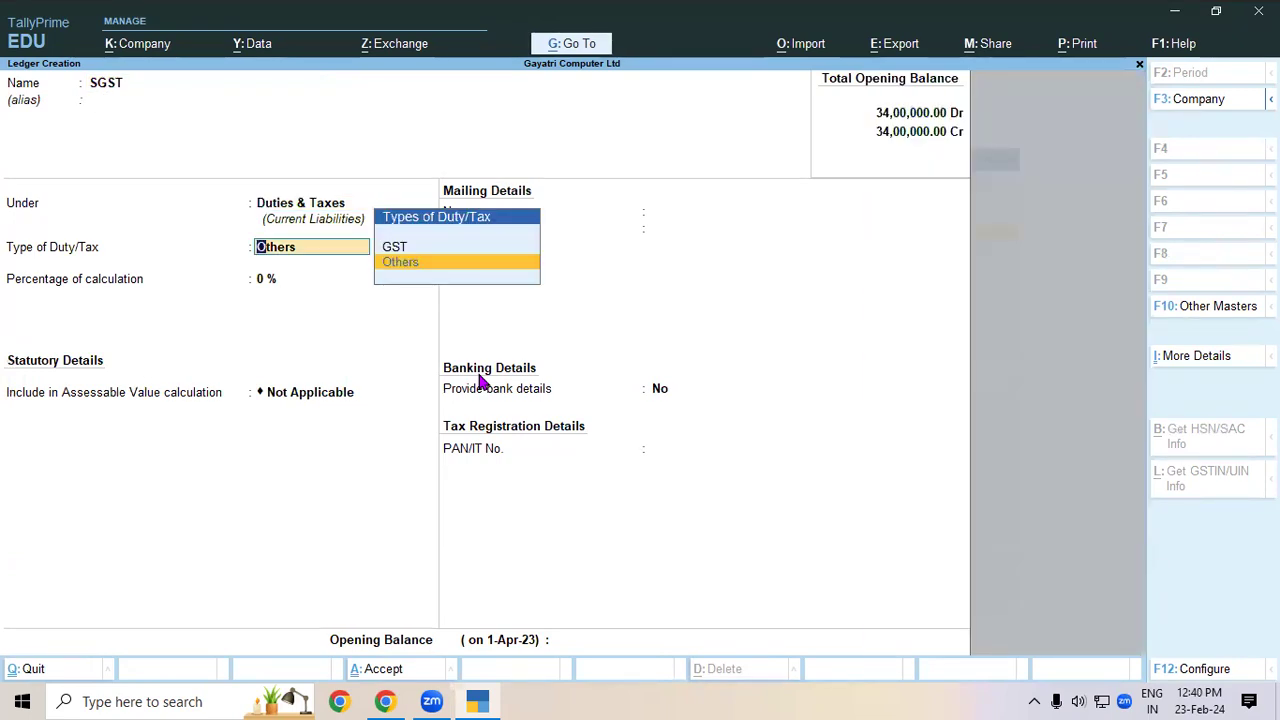
key("Up")
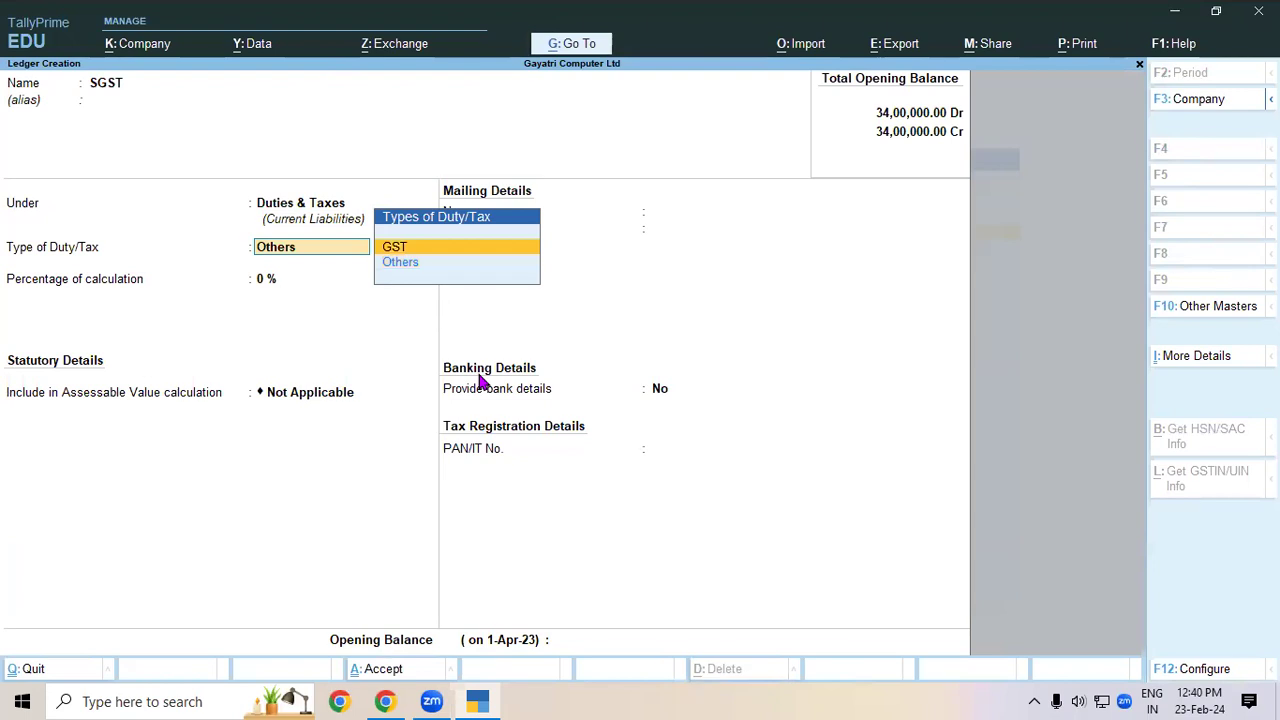
key("Return")
key("Down")
key("Down")
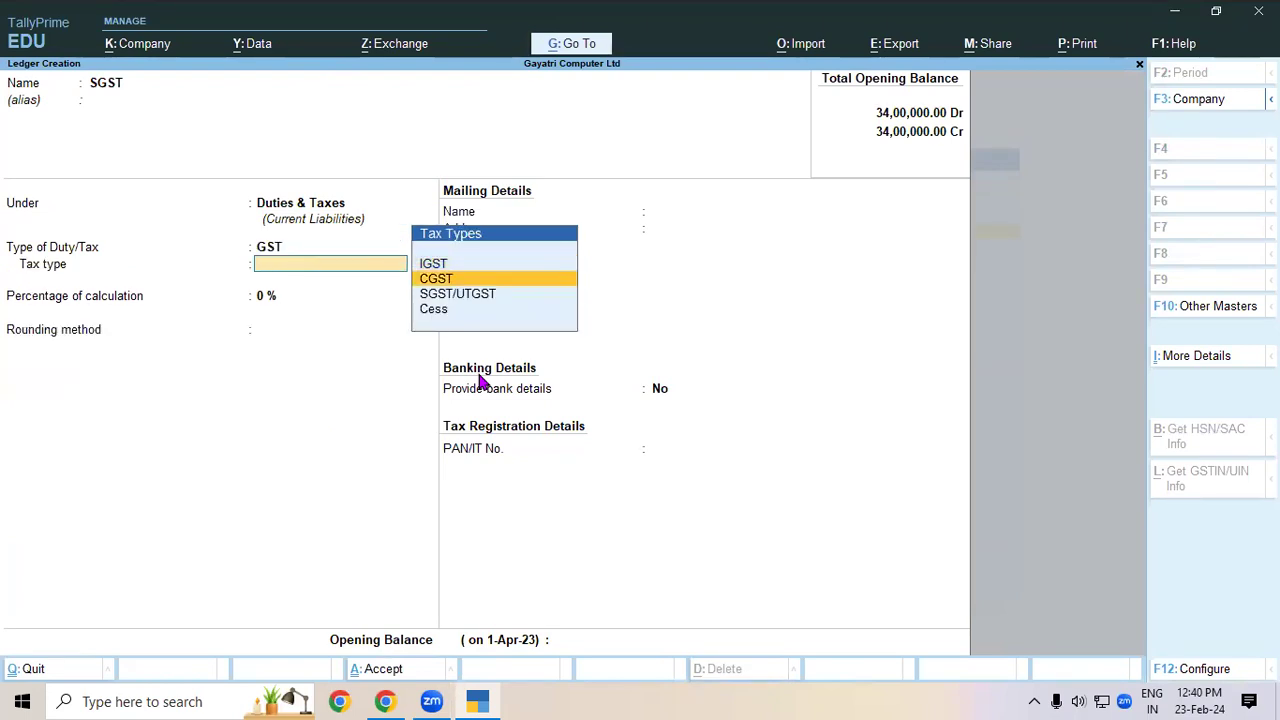
key("Return")
key("Return")
key("Return")
key("Return")
key("Return")
key("Return")
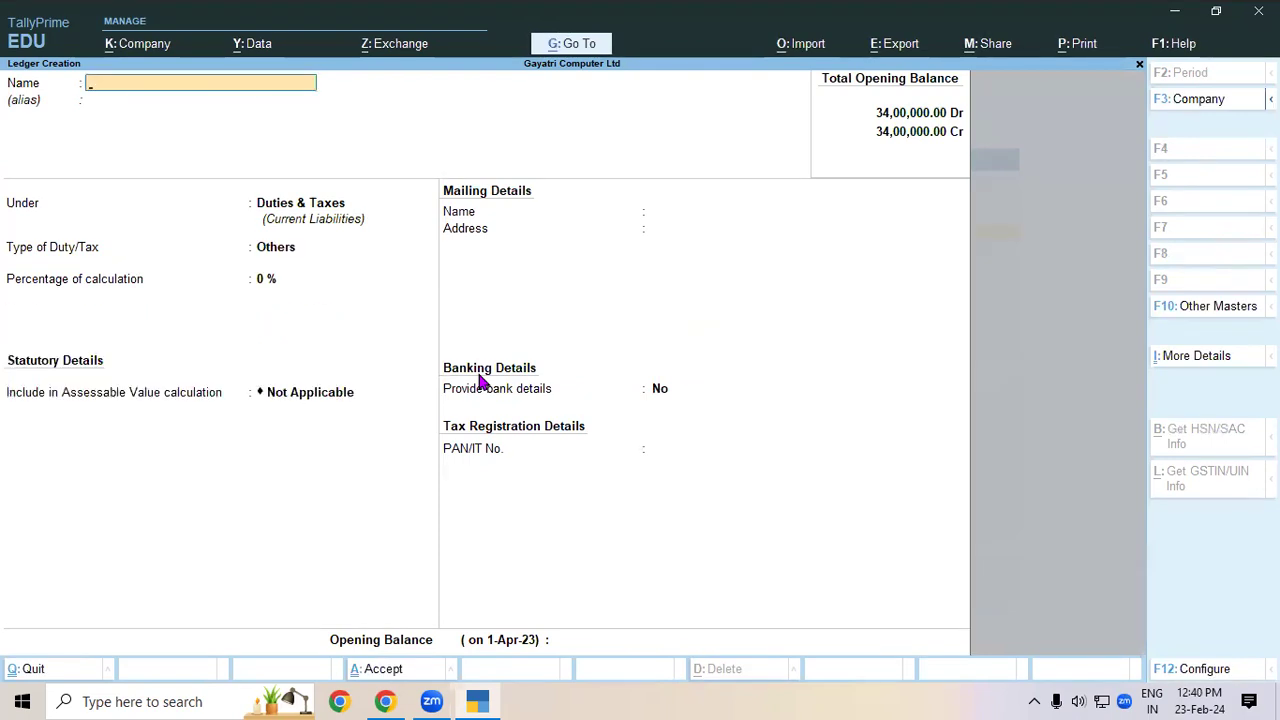
key("Escape")
key("Escape")
key("Escape")
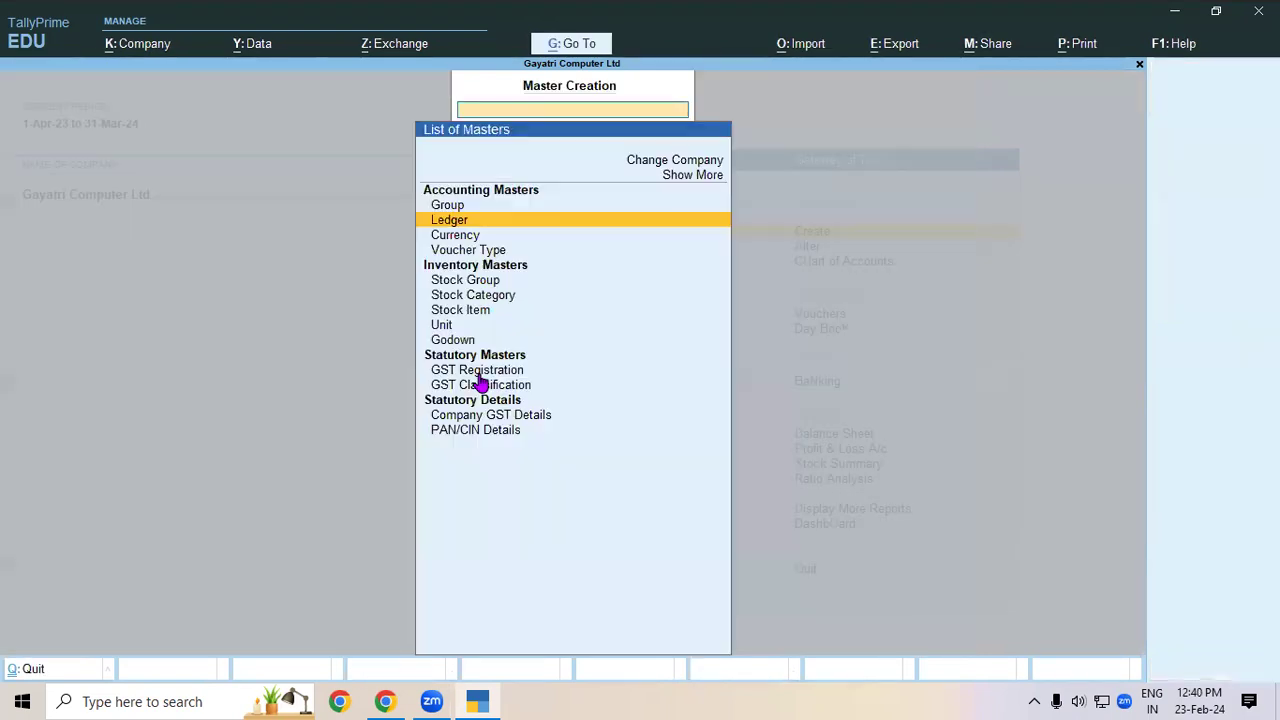
key("n")
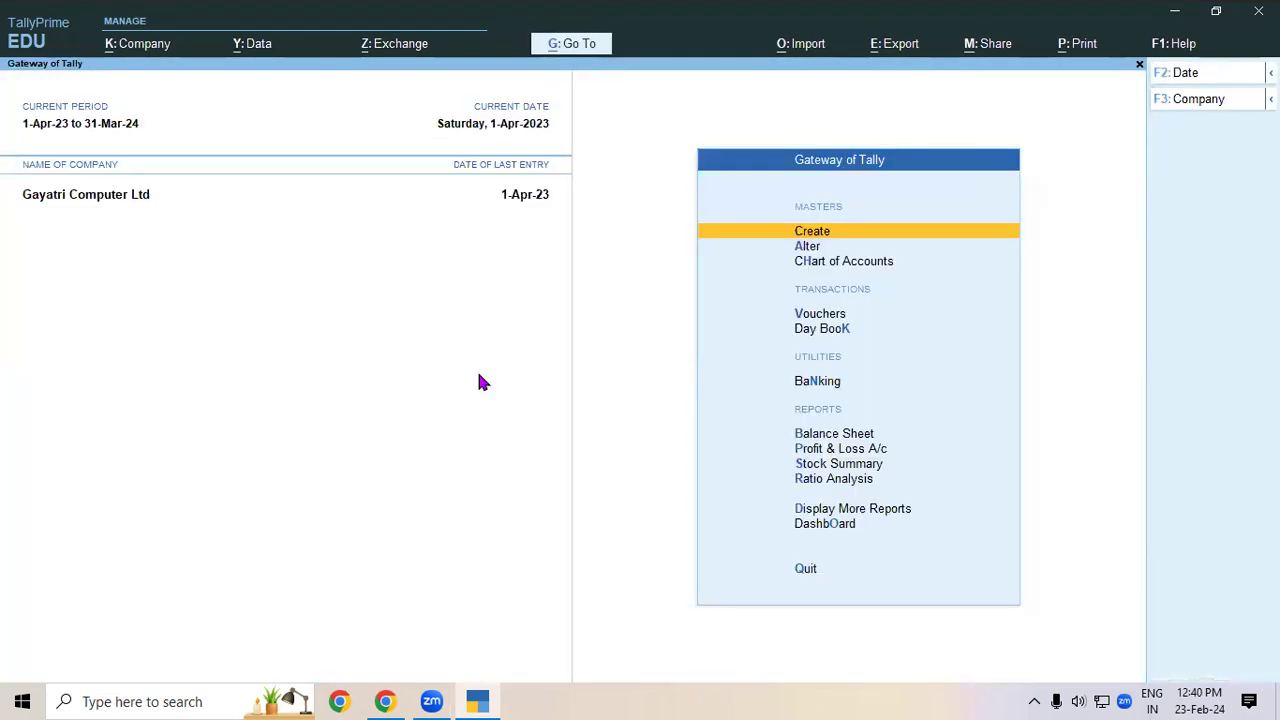
- Start the purchase voucher with invoice 21, party RAMESH TRADERS and ledger PURCHASE LOCAL, checking the PDF
key("v")
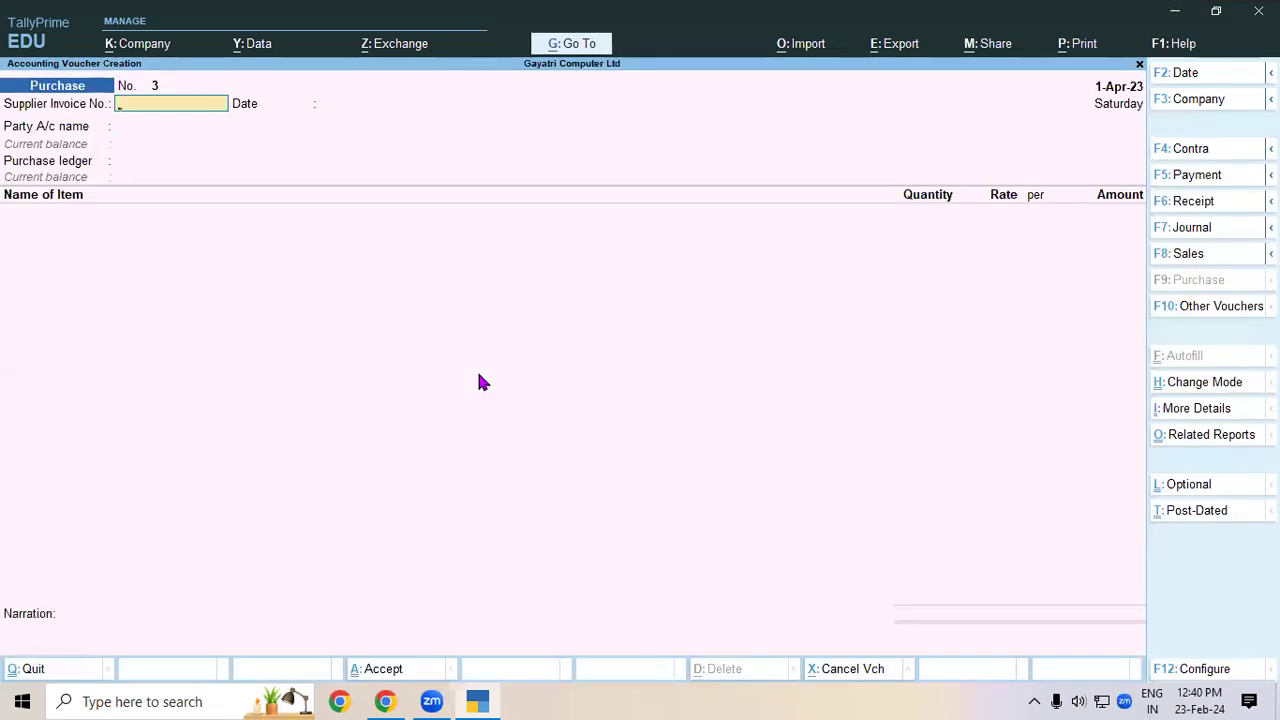
type("21")
key("Return")
key("Return")
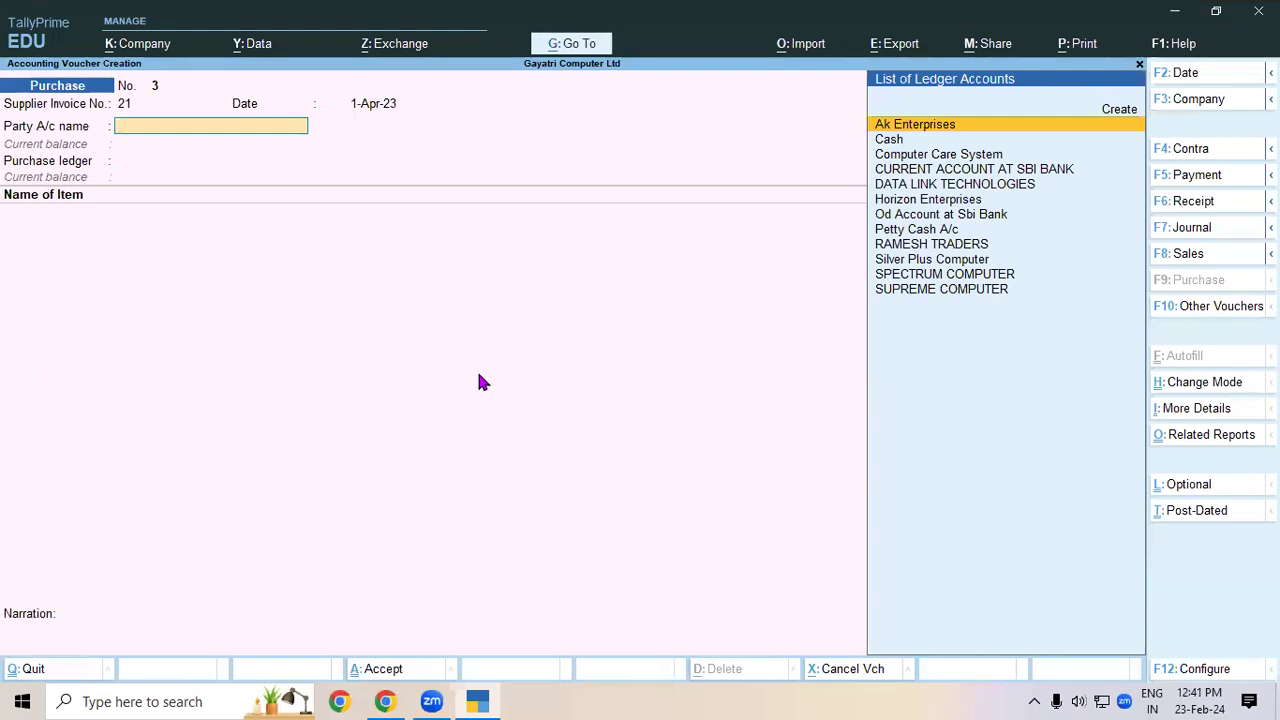
type("RAM")
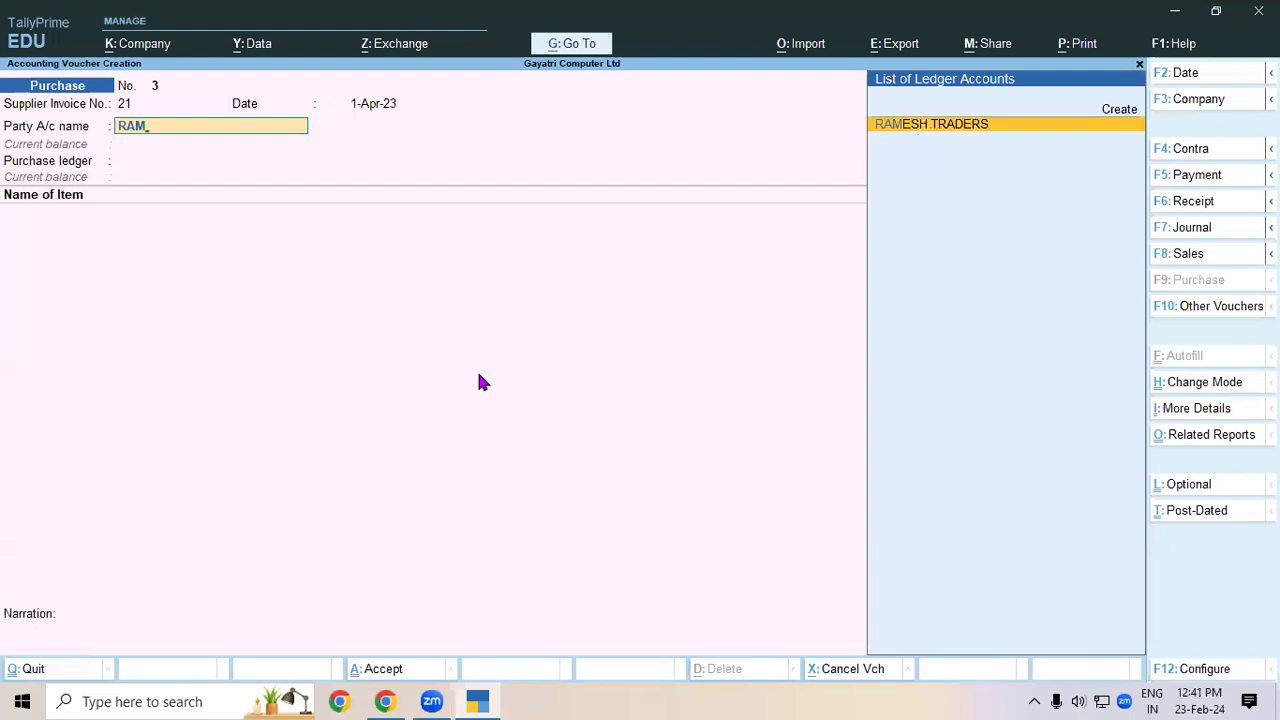
key("Return")
key("Return")
key("Return")
key("Return")
key("Return")
key("Return")
key("Return")
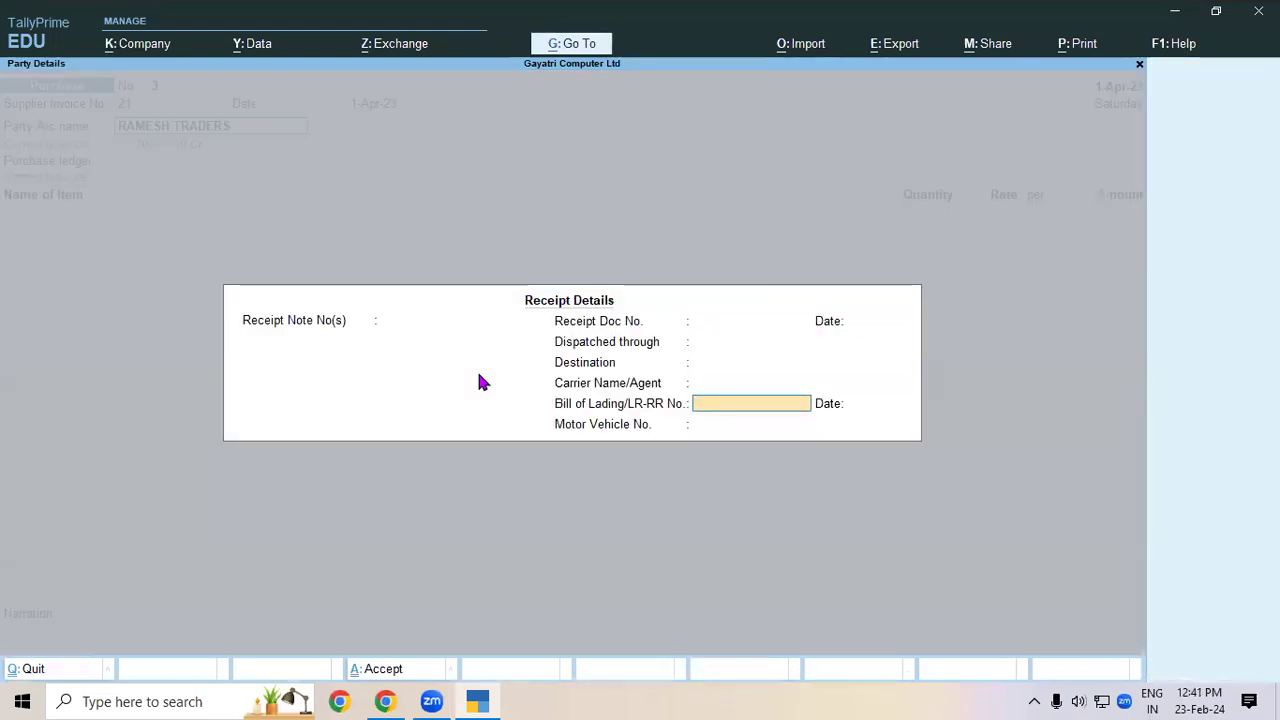
key("Return")
key("Return")
key("Return")
key("Return")
key("Return")
key("Return")
key("Return")
key("Return")
key("Return")
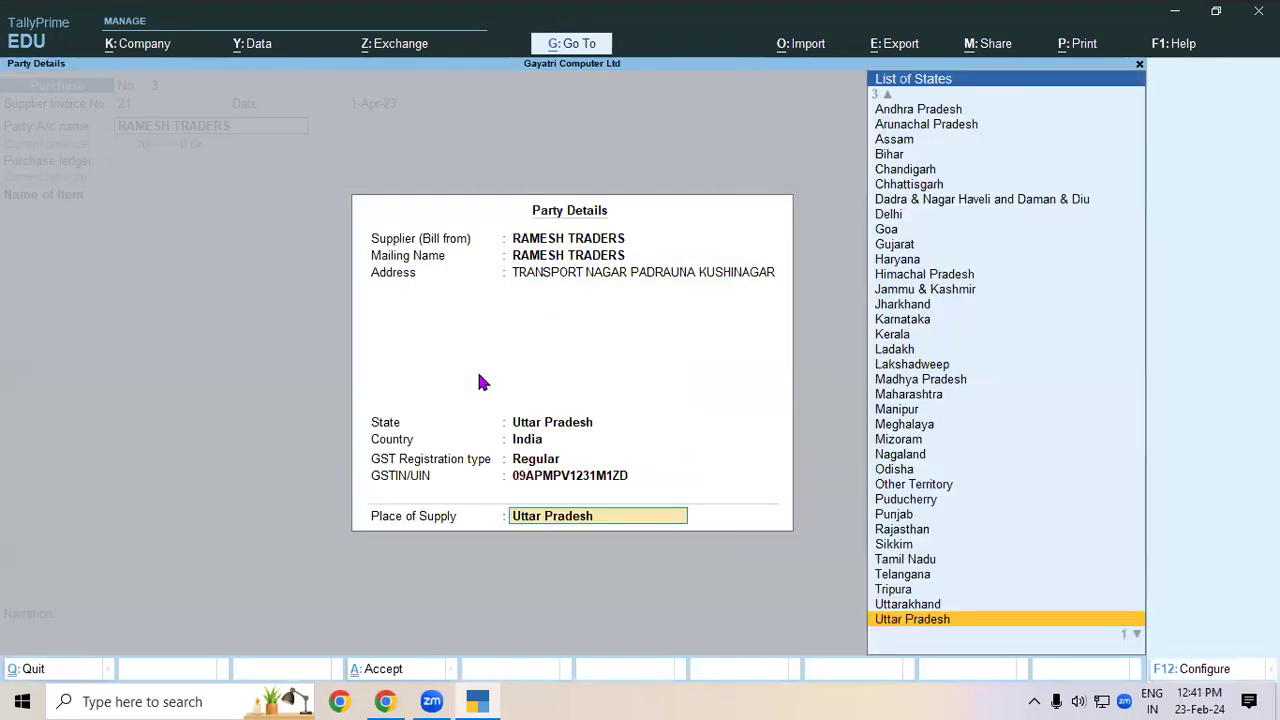
key("Return")
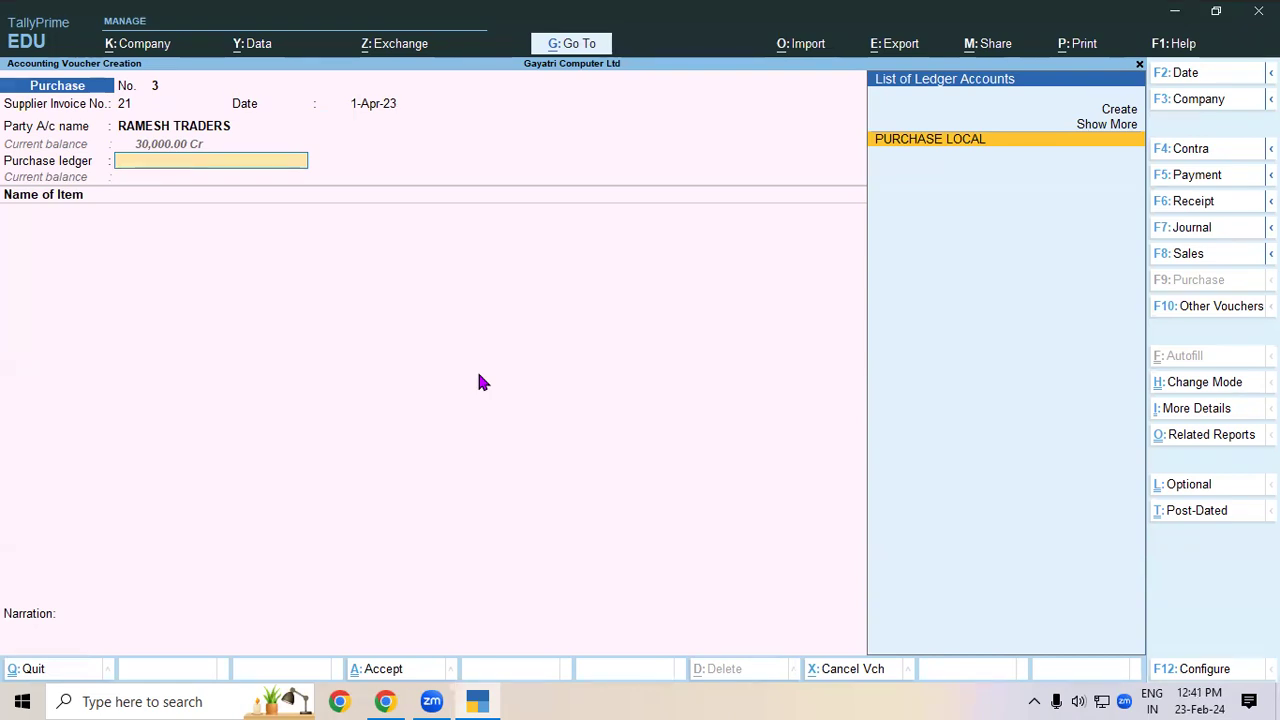
key("Return")
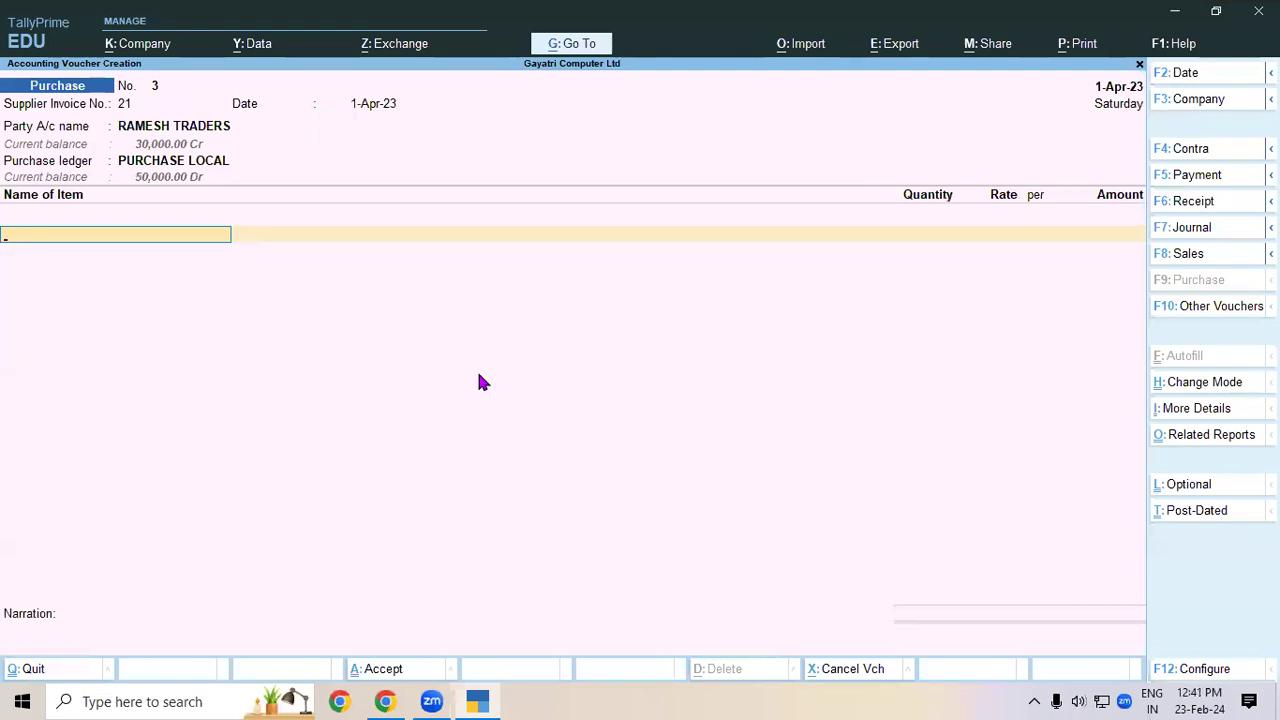
left_click(385, 701)
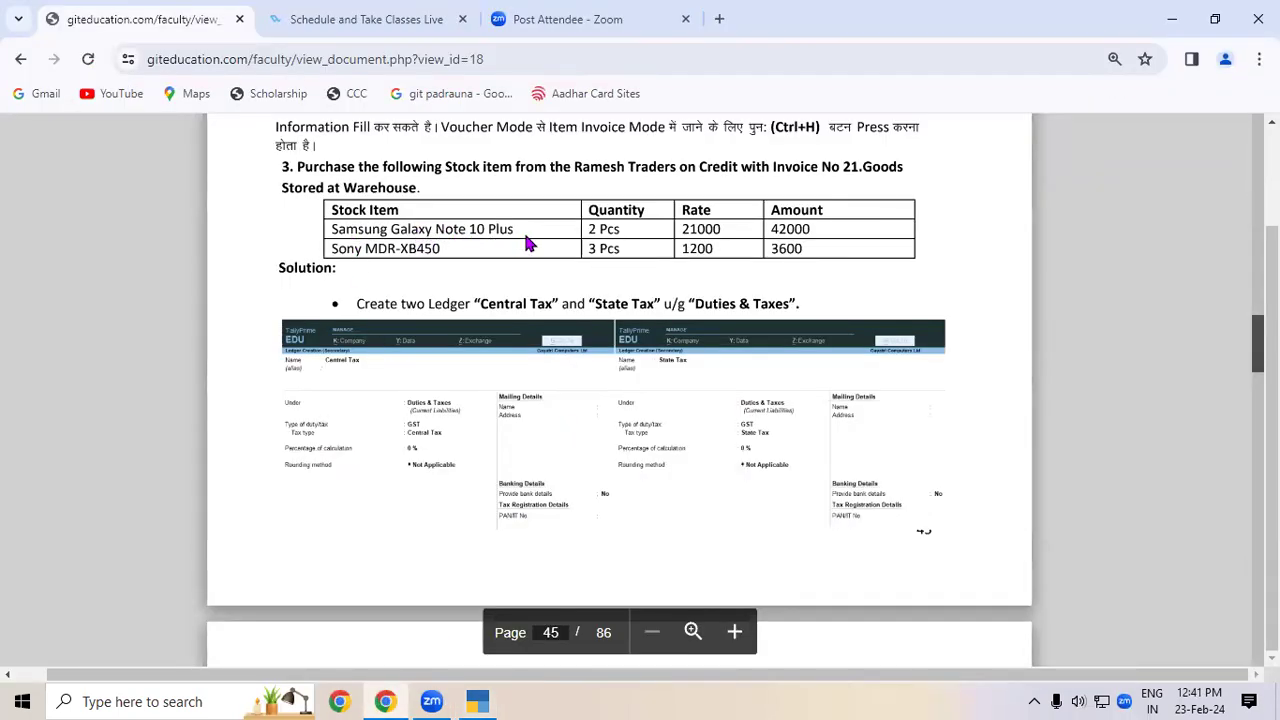
left_click(477, 701)
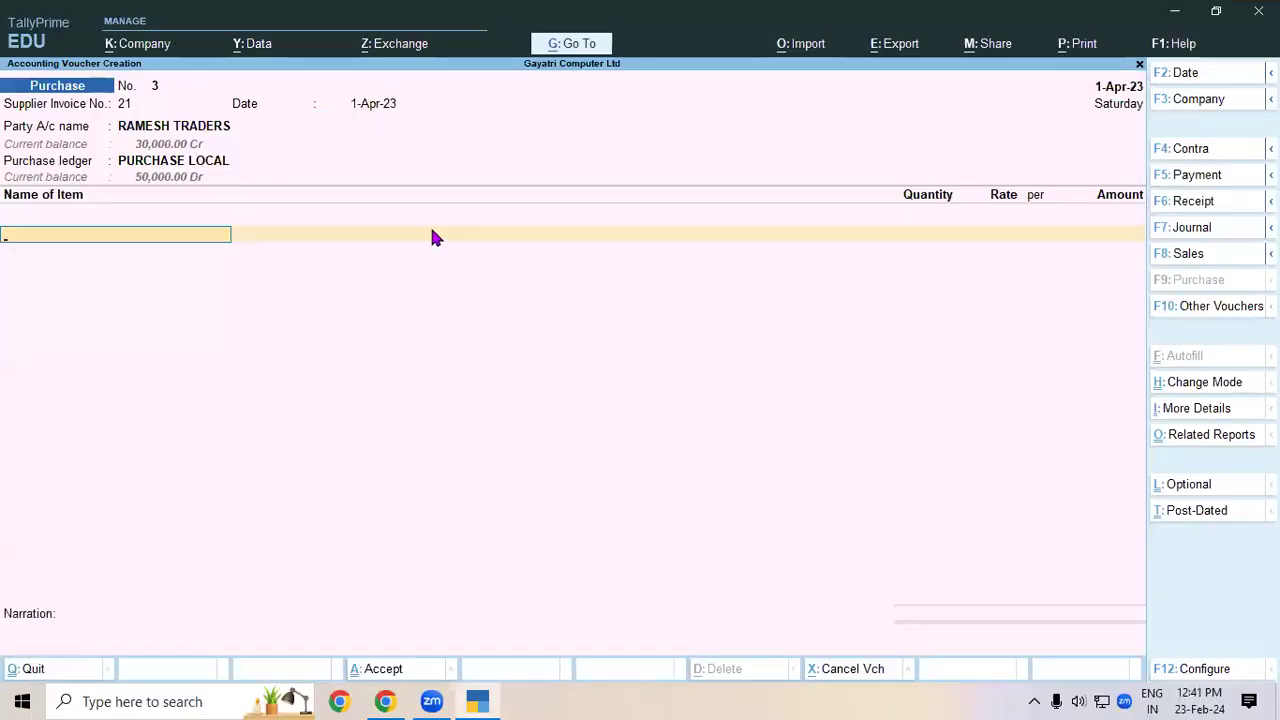
- Add Samsung Galaxy Note 10 Plus, 2 pcs at 21,000 from Warehouse
type("SAM")
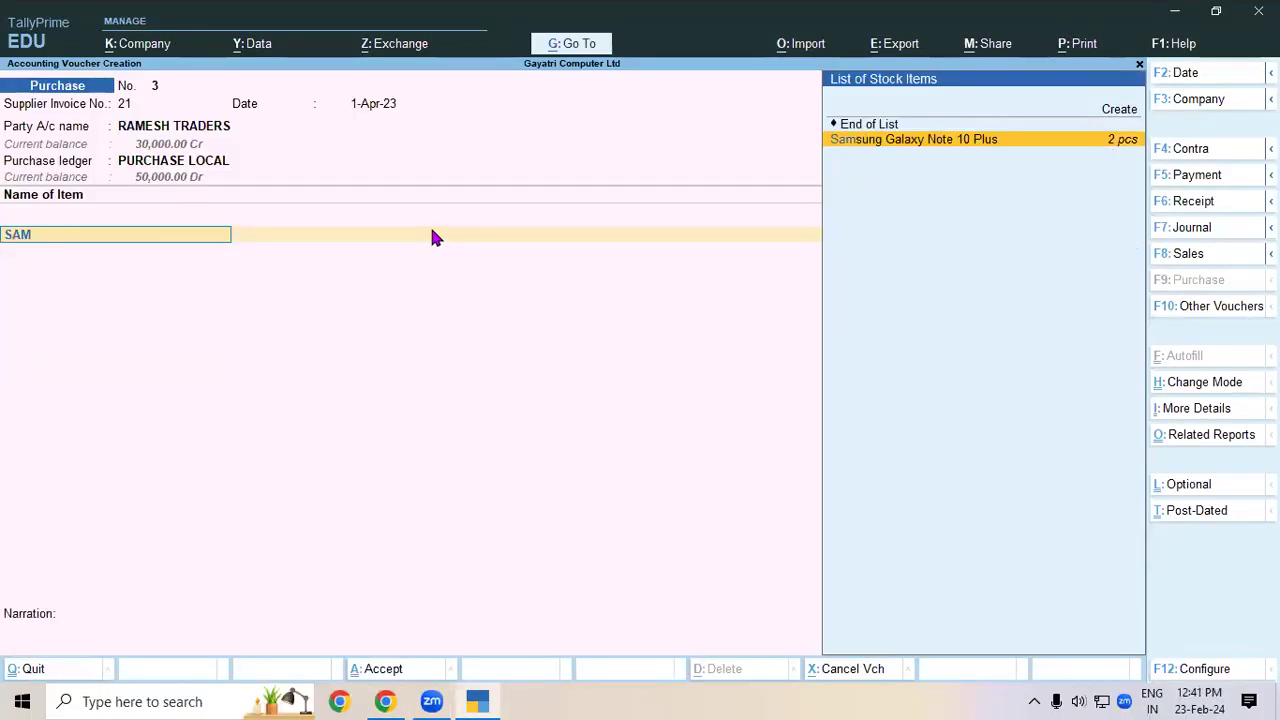
key("Return")
key("Return")
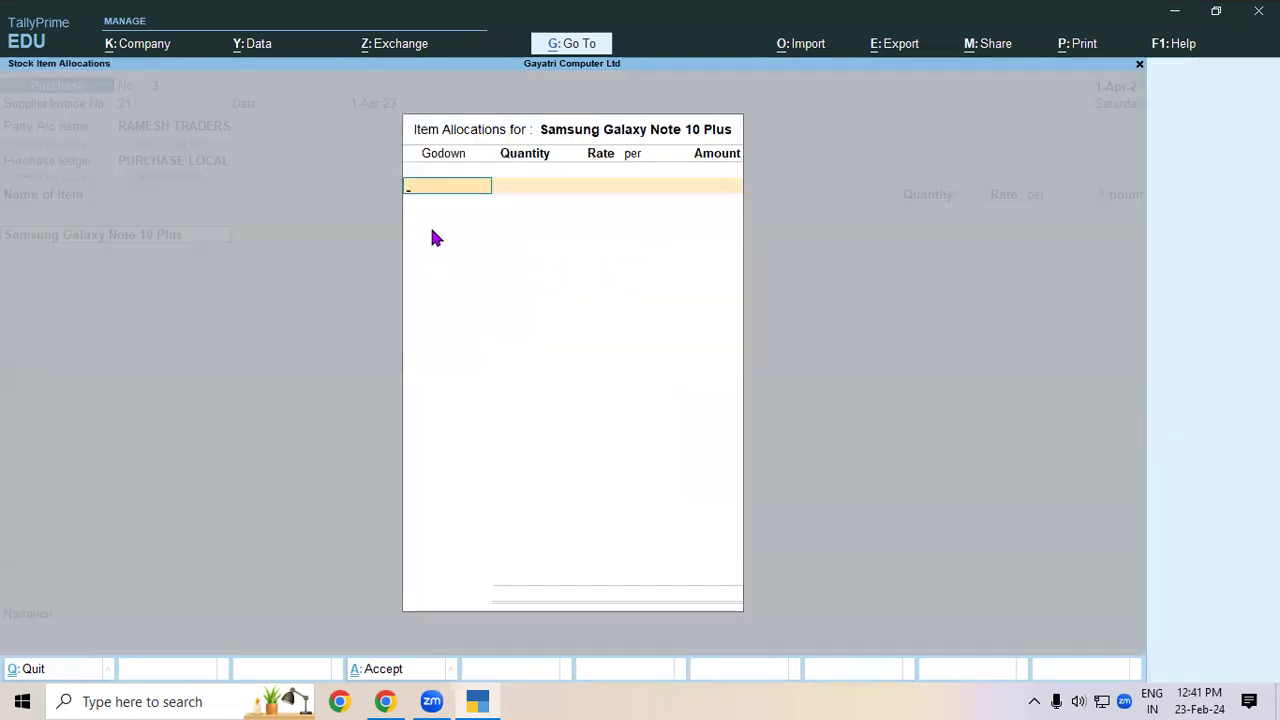
type("Wa")
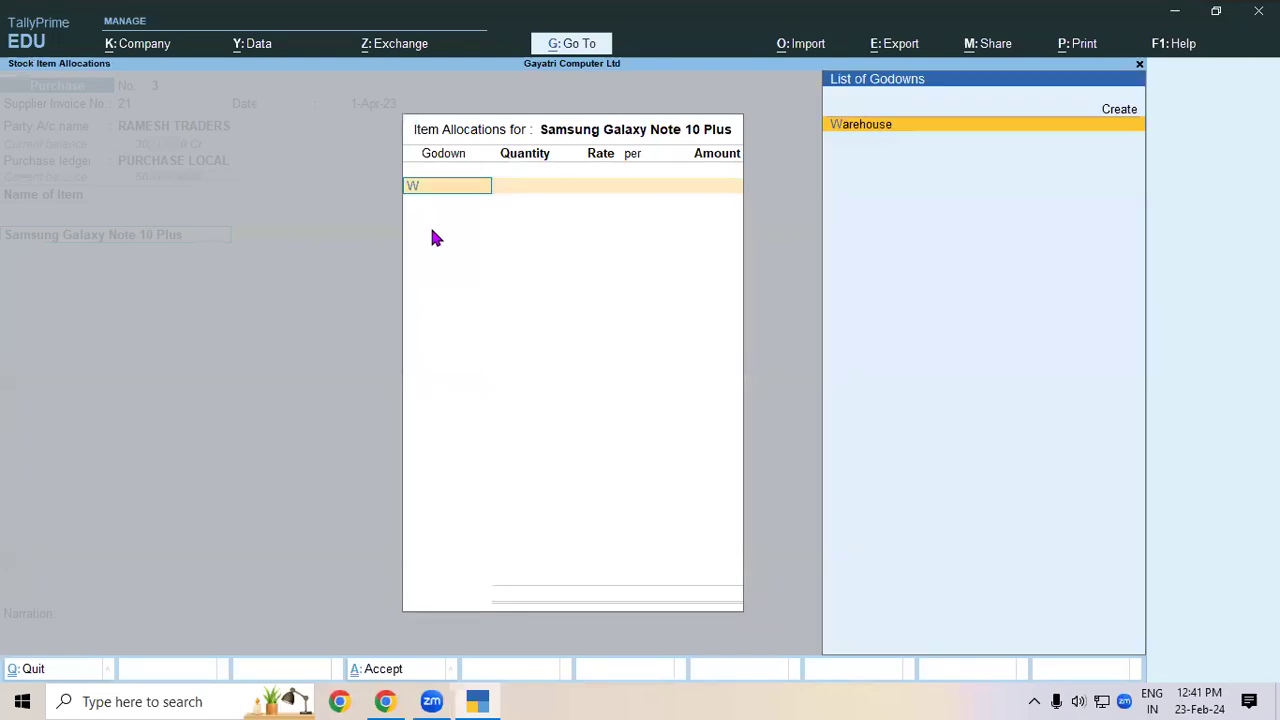
key("Return")
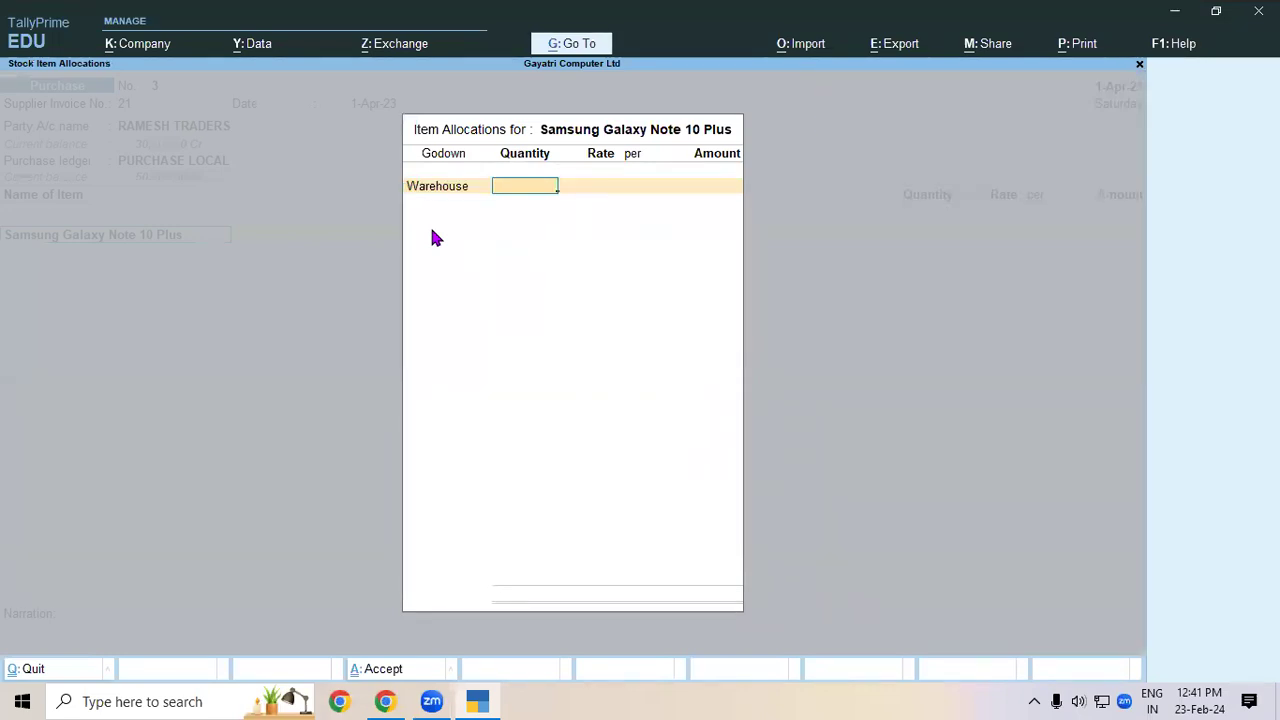
type("2")
key("Return")
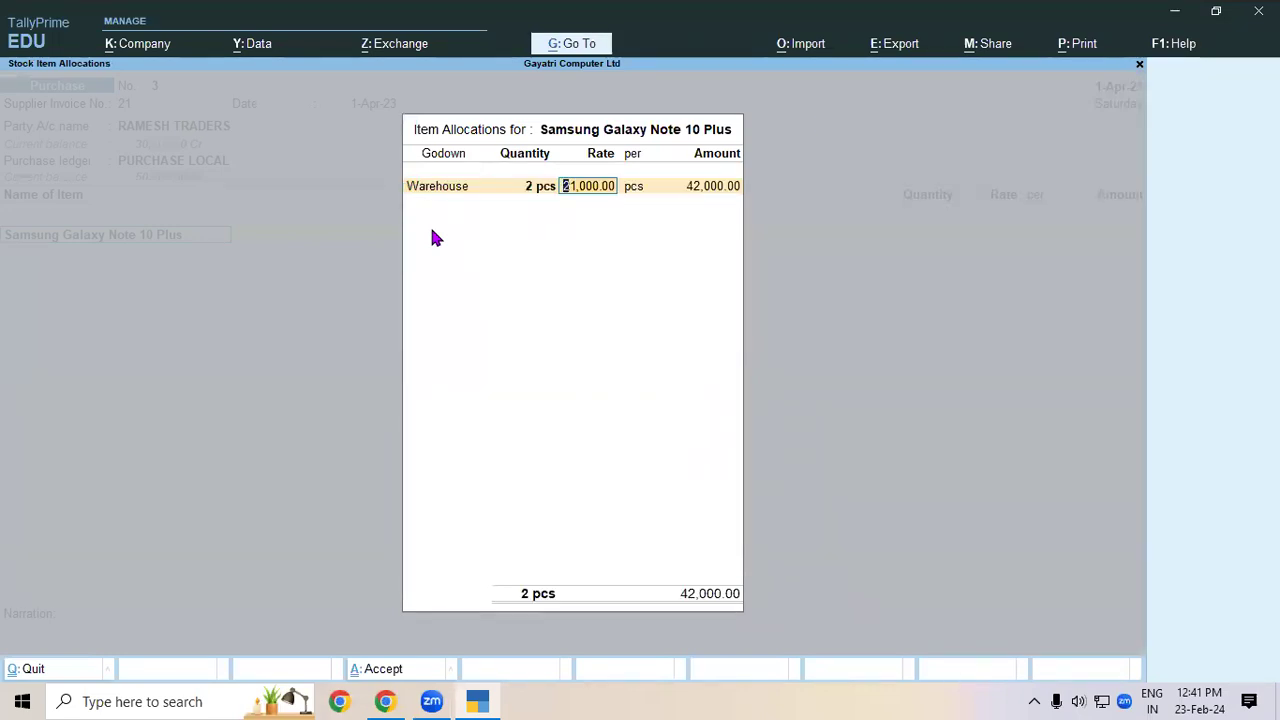
key("Return")
key("Return")
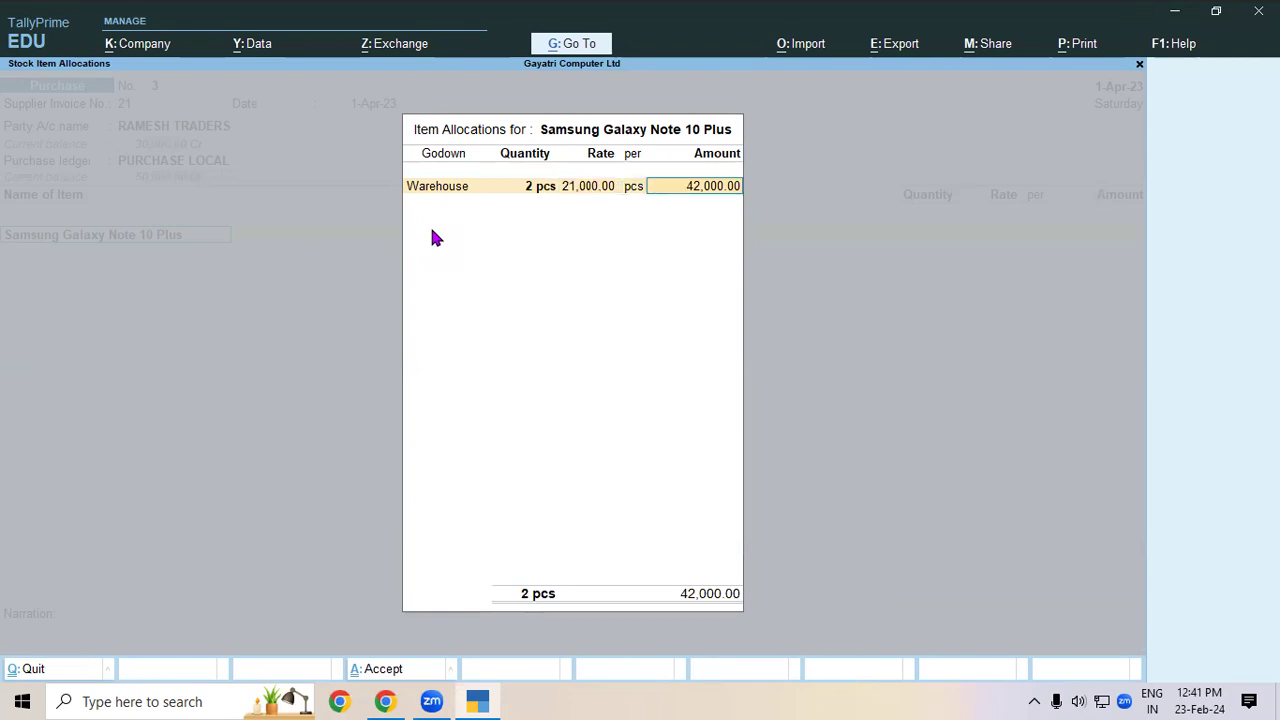
key("Return")
key("Return")
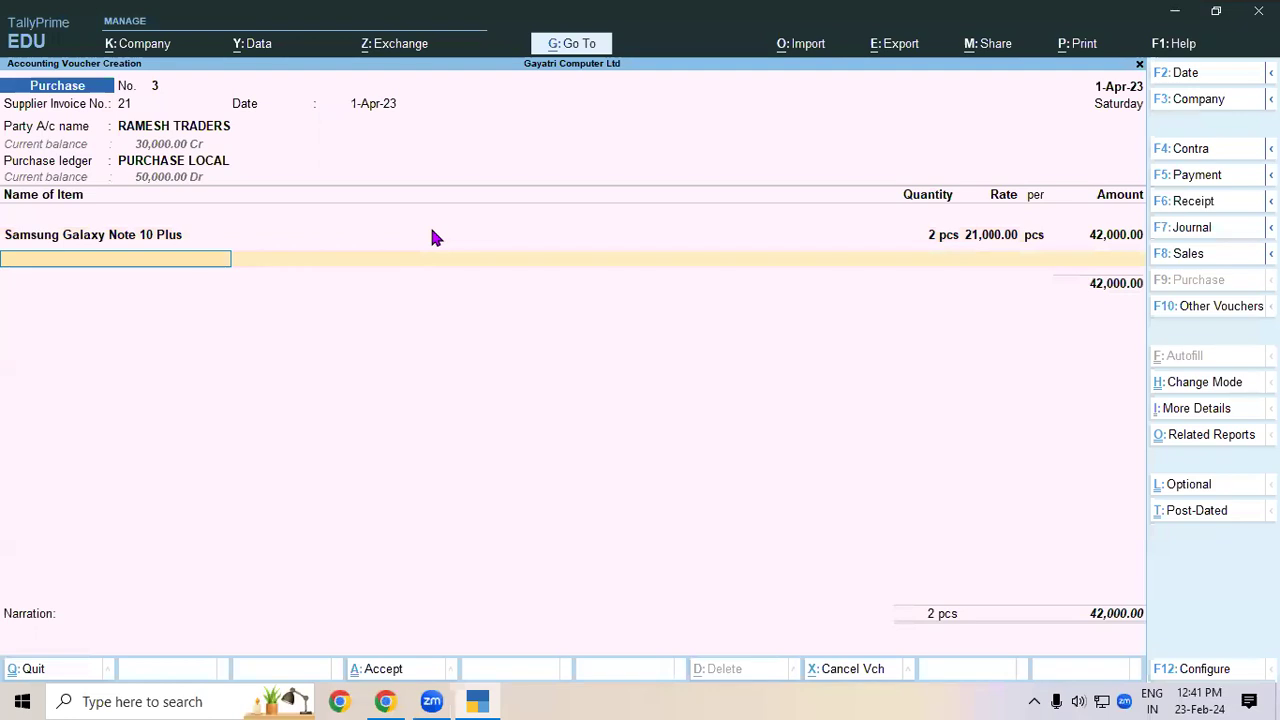
- Add Sony Mdr Xb4 50, 3 pcs at 1,200 from Warehouse, then a CGST ledger line
type("SON")
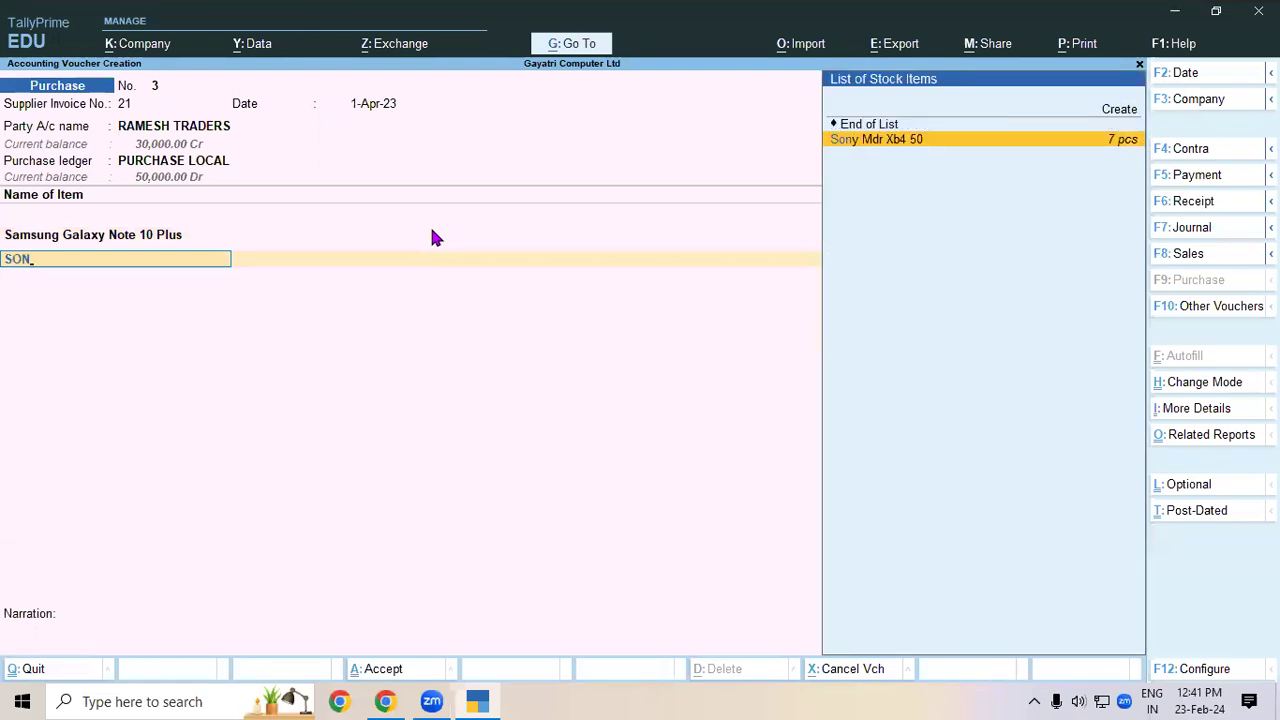
key("Return")
key("Return")
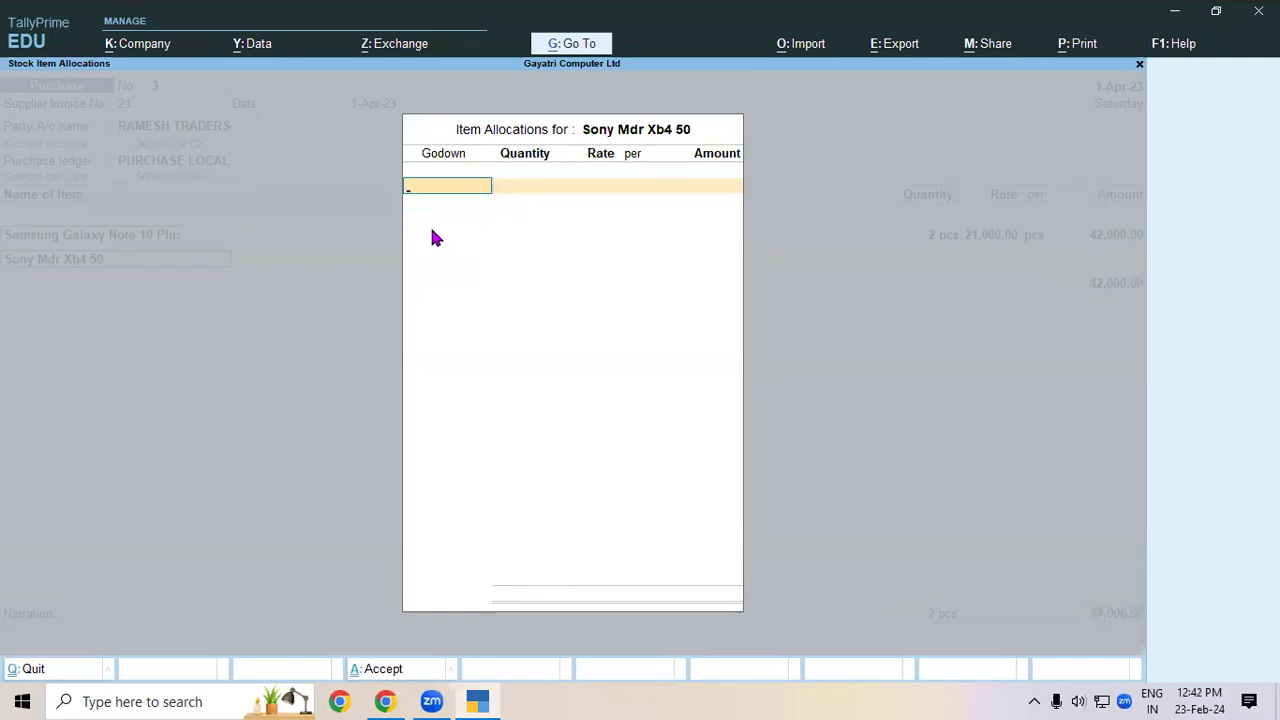
type("war")
key("Return")
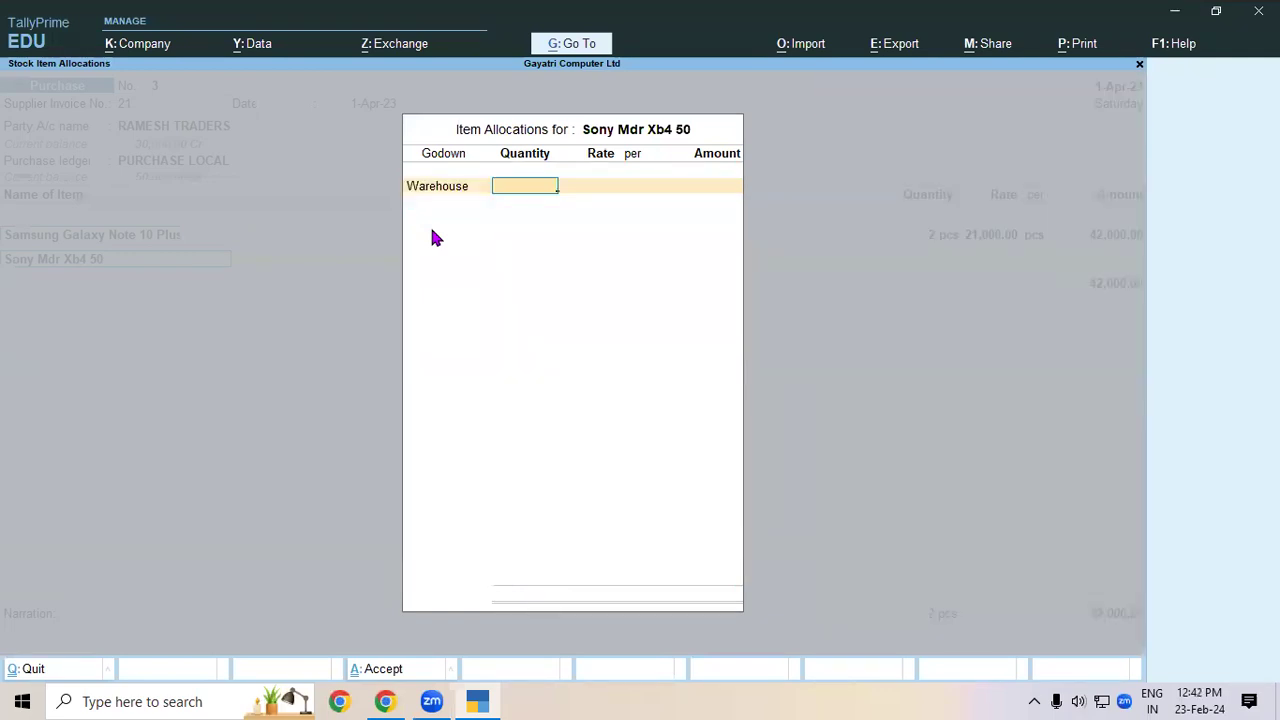
type("3")
key("Return")
type("36")
key("BackSpace")
key("BackSpace")
type("1200")
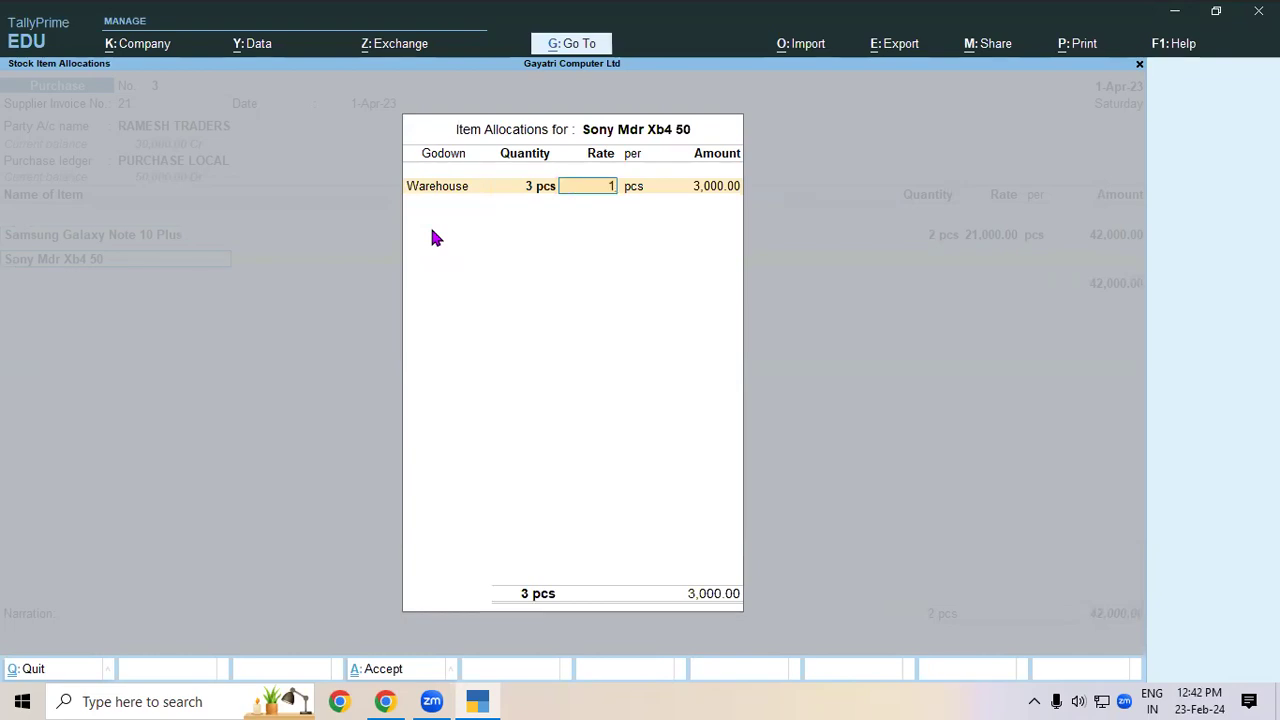
key("Return")
key("Return")
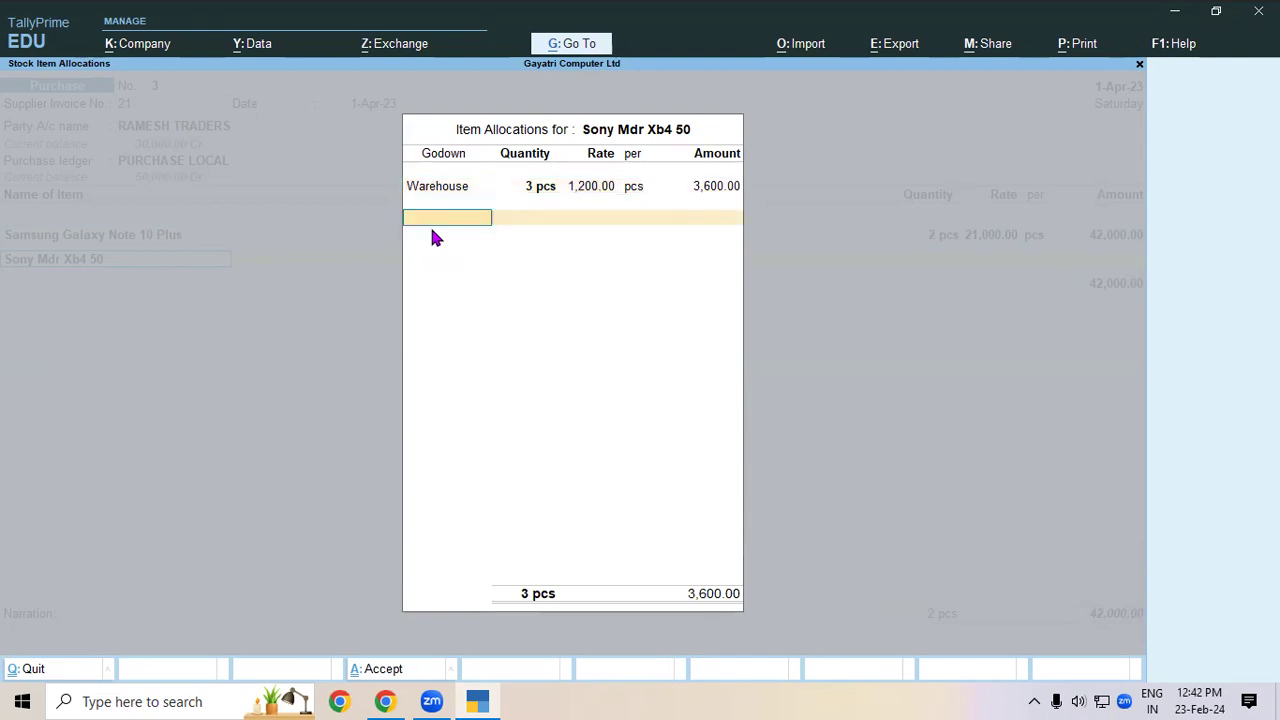
key("Return")
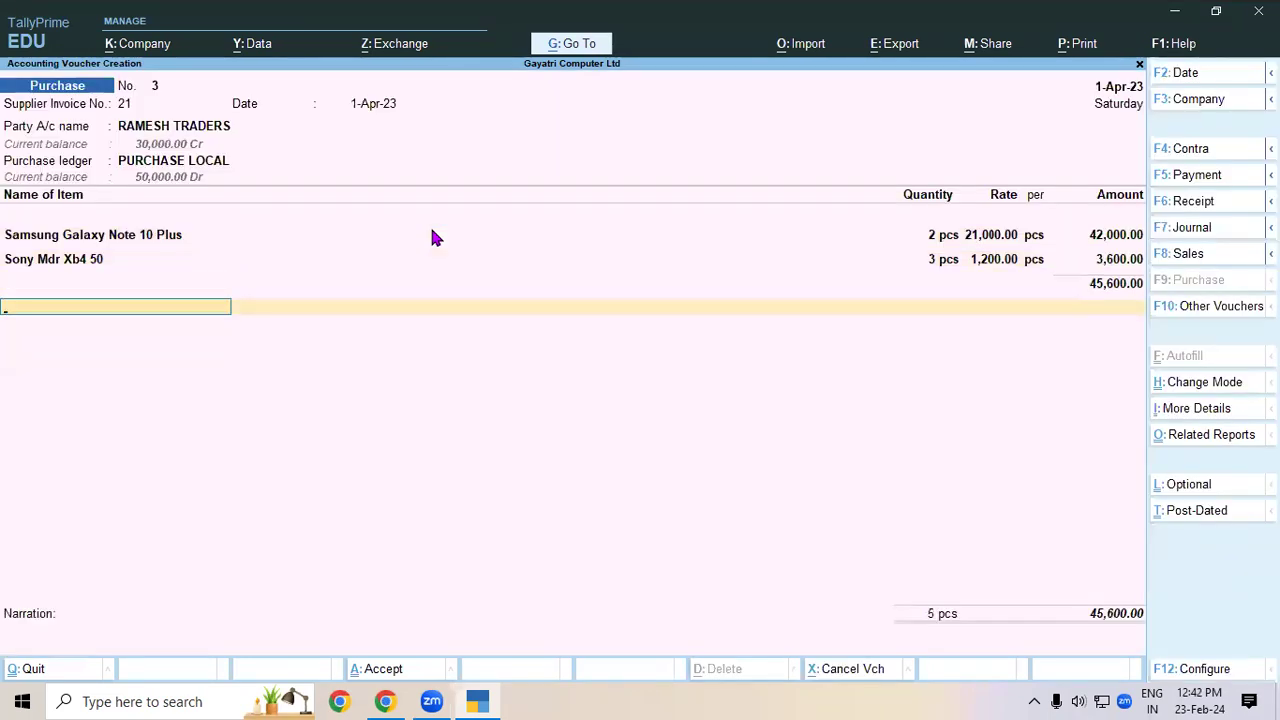
type("cg")
key("Return")
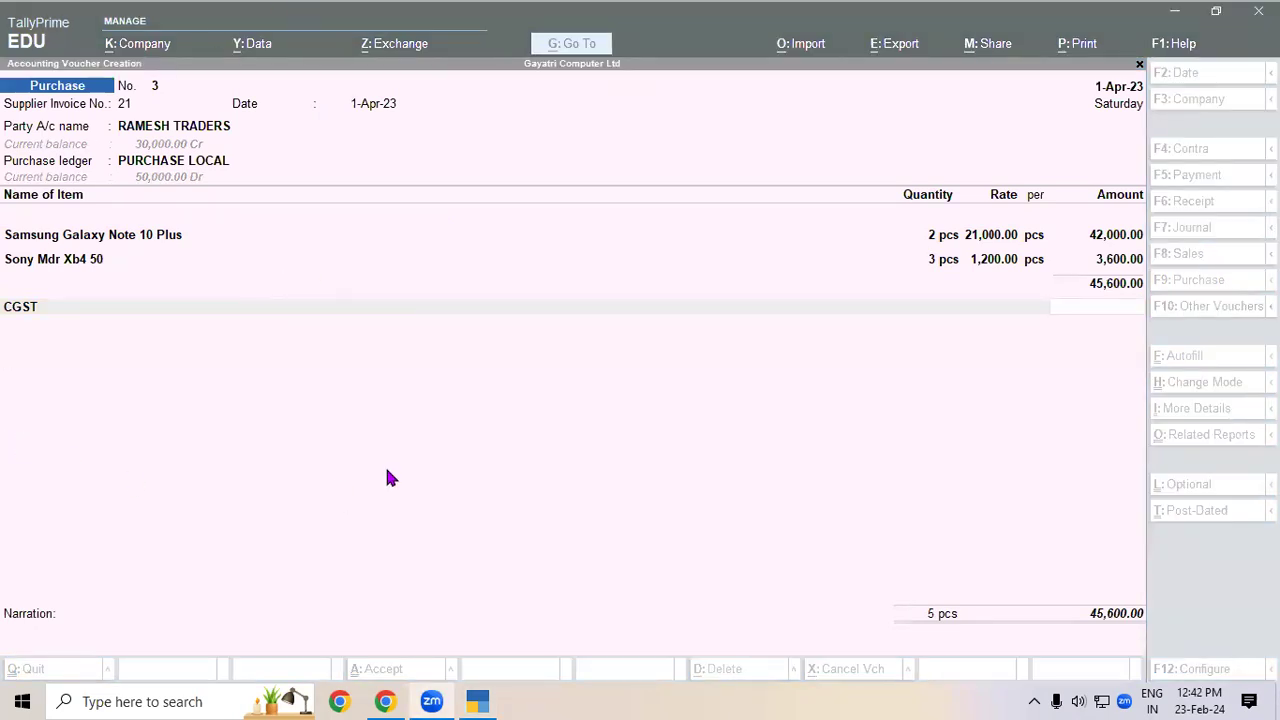
- Alter the PURCHASE LOCAL ledger to set GST applicability to Applicable
left_click(200, 166)
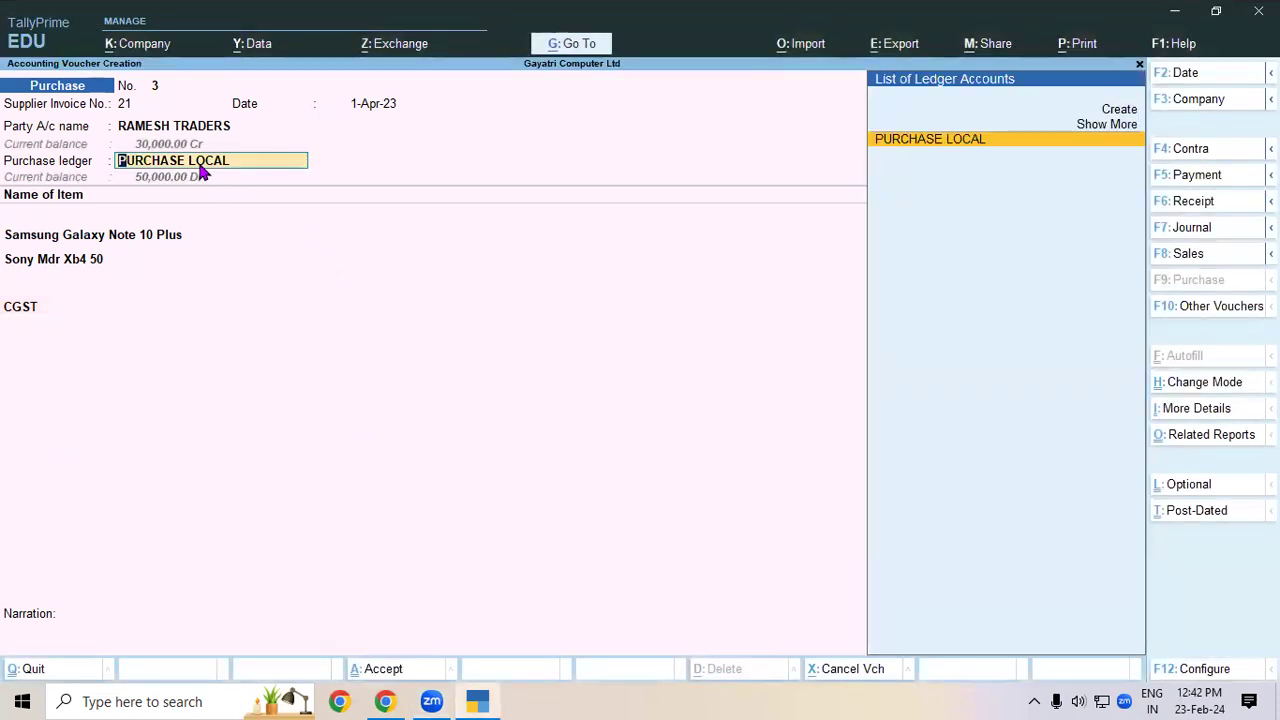
key("ctrl+Return")
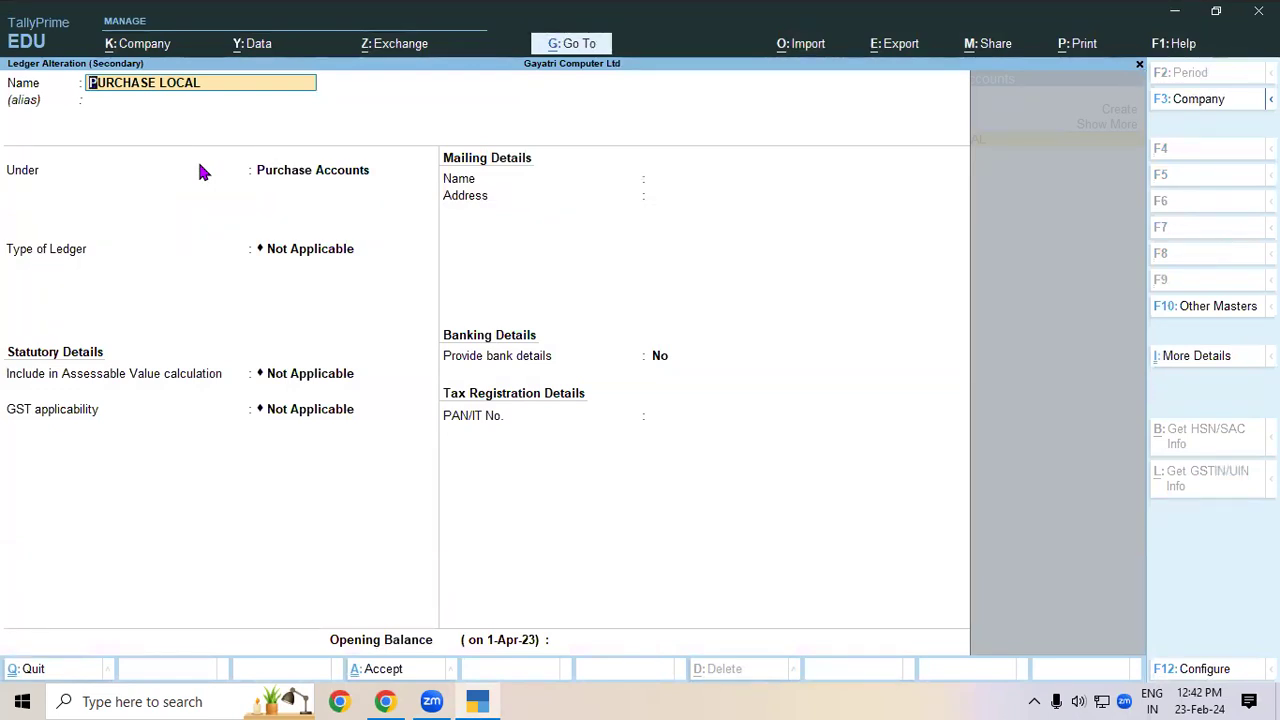
key("Return")
key("Return")
key("Return")
key("Return")
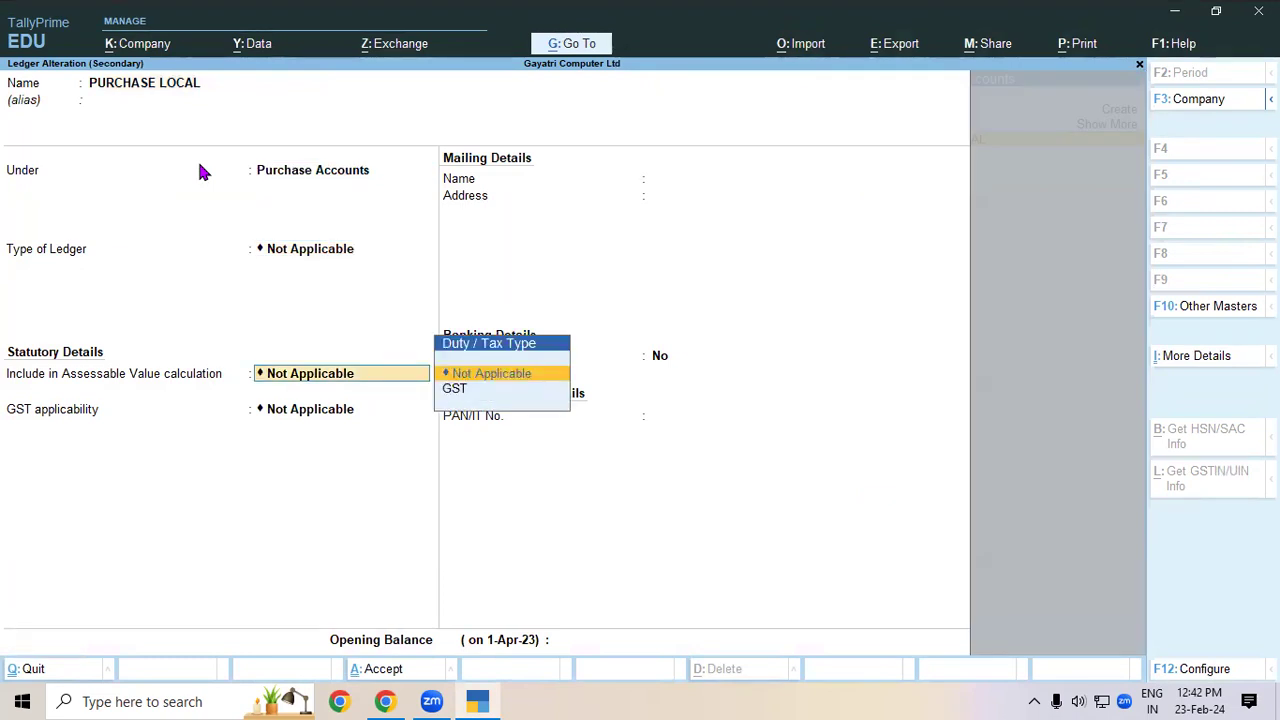
key("Return")
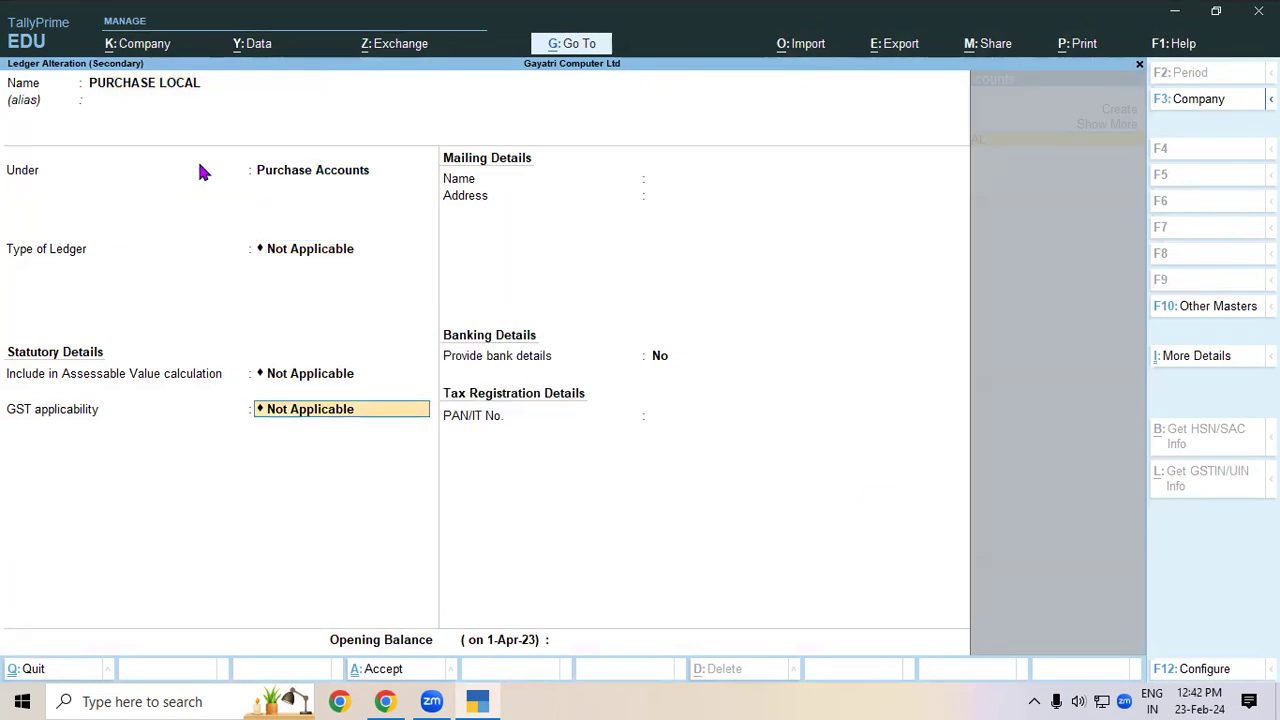
type("AP")
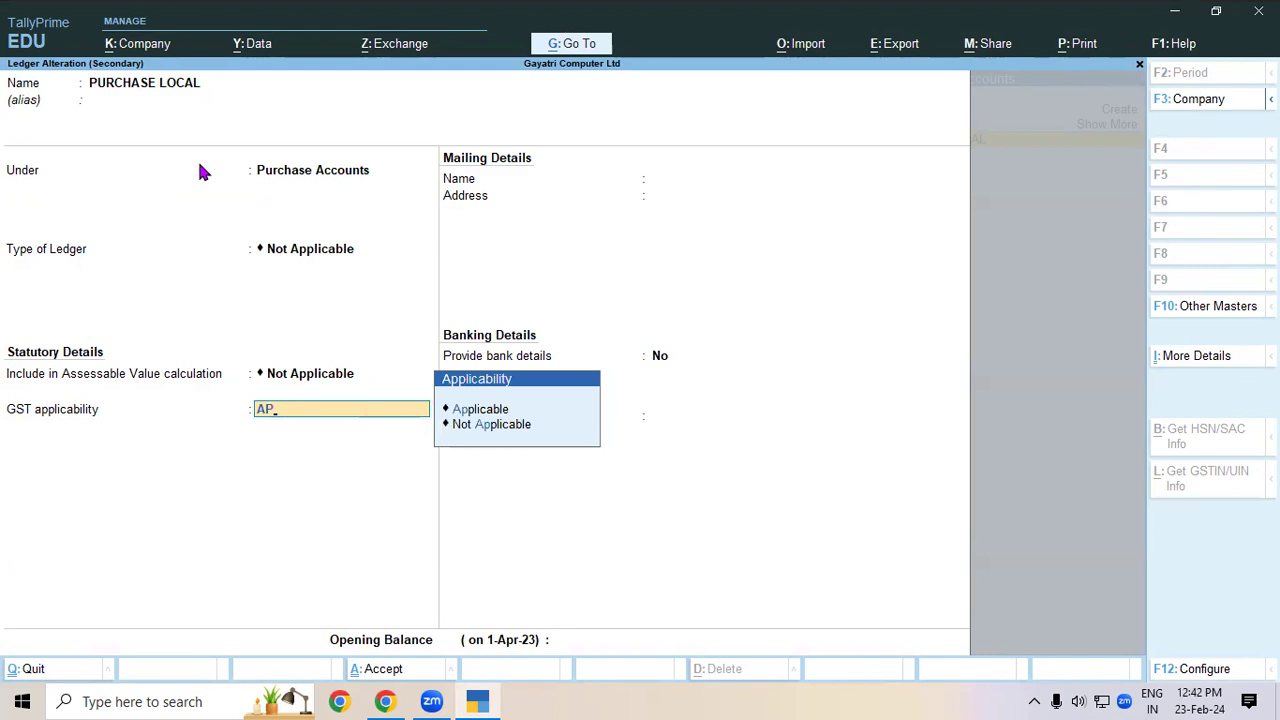
key("Return")
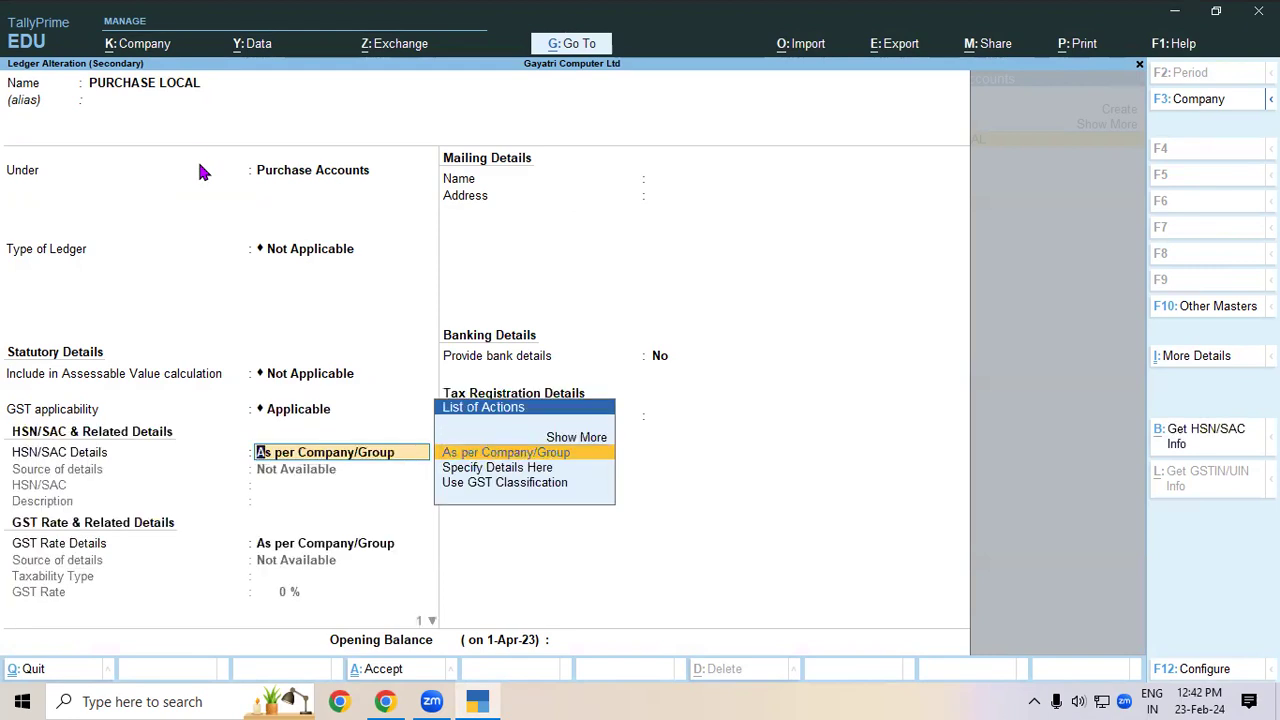
key("Return")
key("Return")
key("Return")
key("Return")
key("Return")
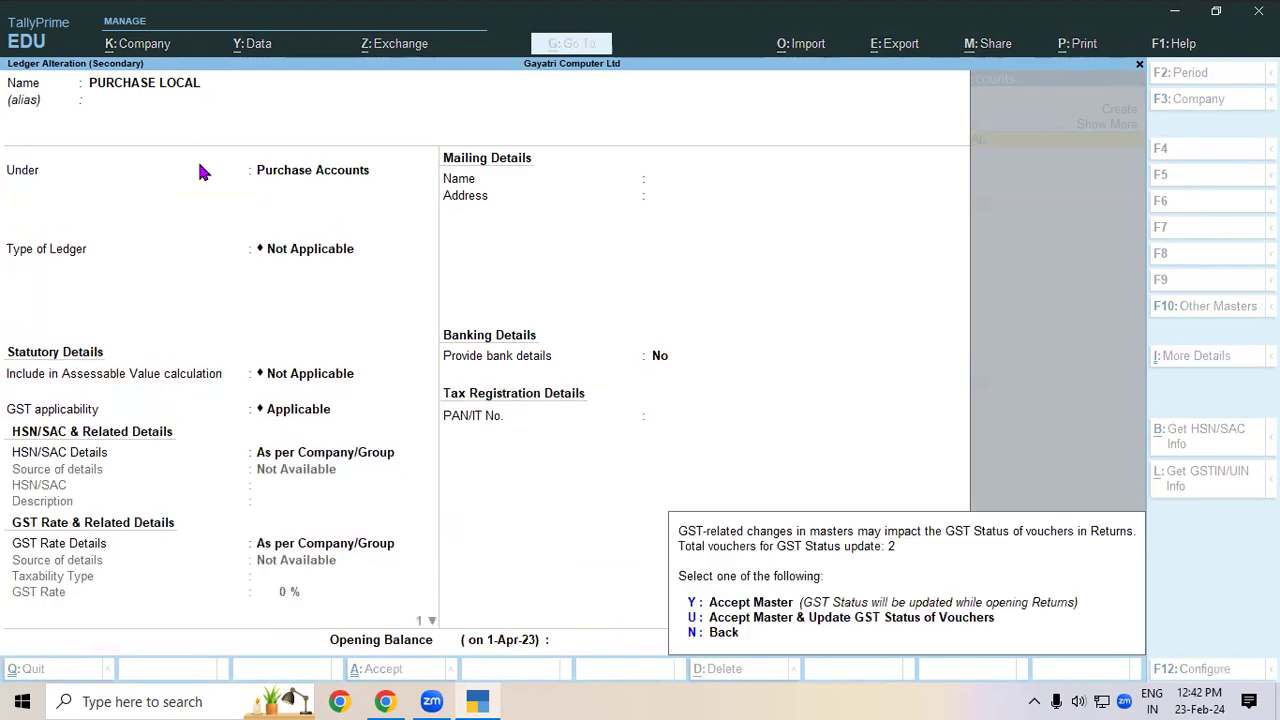
key("y")
- Re-enter the lines so CGST recalculates to 4,104.00, then add SGST at 4,104.00
key("Return")
key("Return")
key("Return")
key("Return")
key("Return")
key("Return")
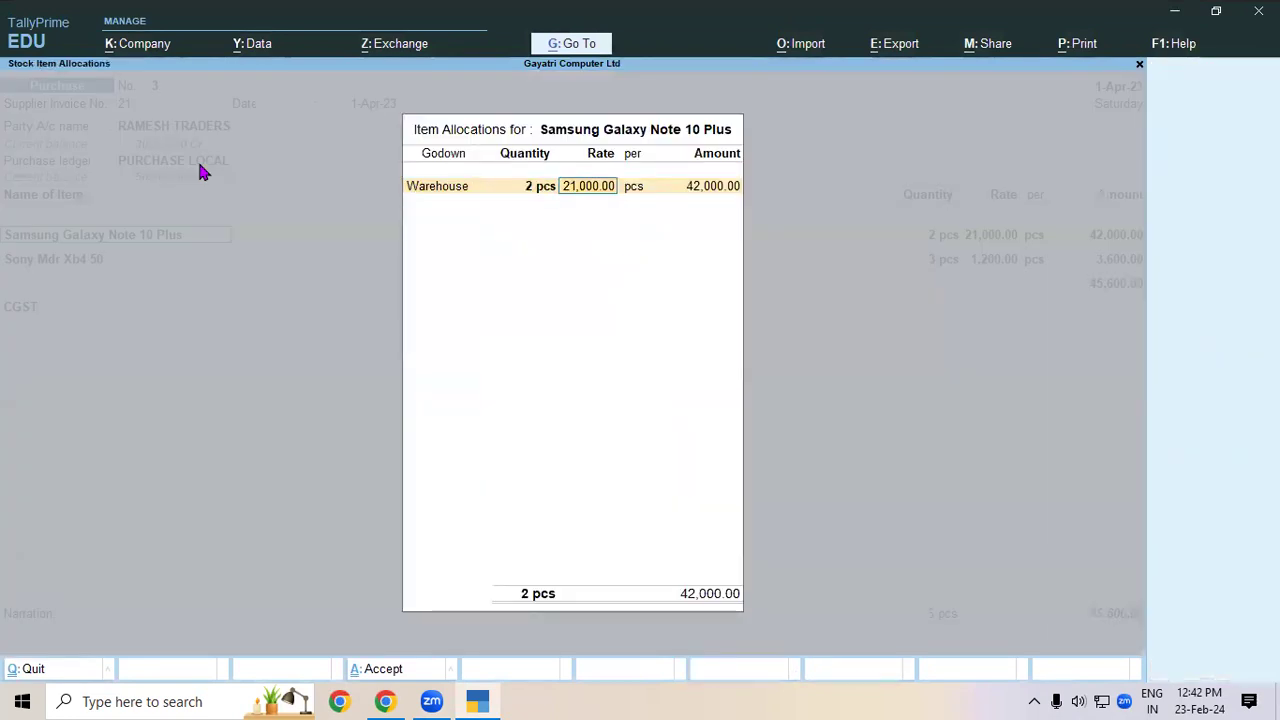
key("Return")
key("Return")
key("Return")
key("Return")
key("Return")
key("Return")
key("Return")
key("Return")
key("Return")
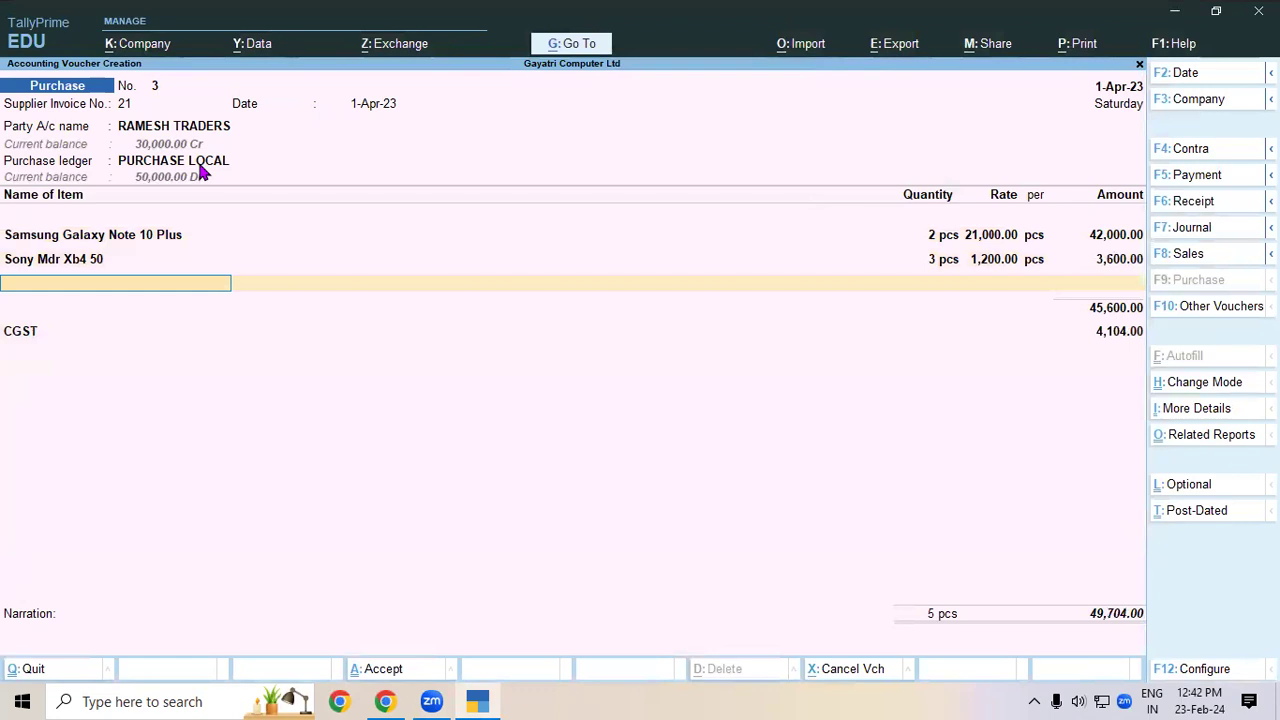
key("Return")
key("Return")
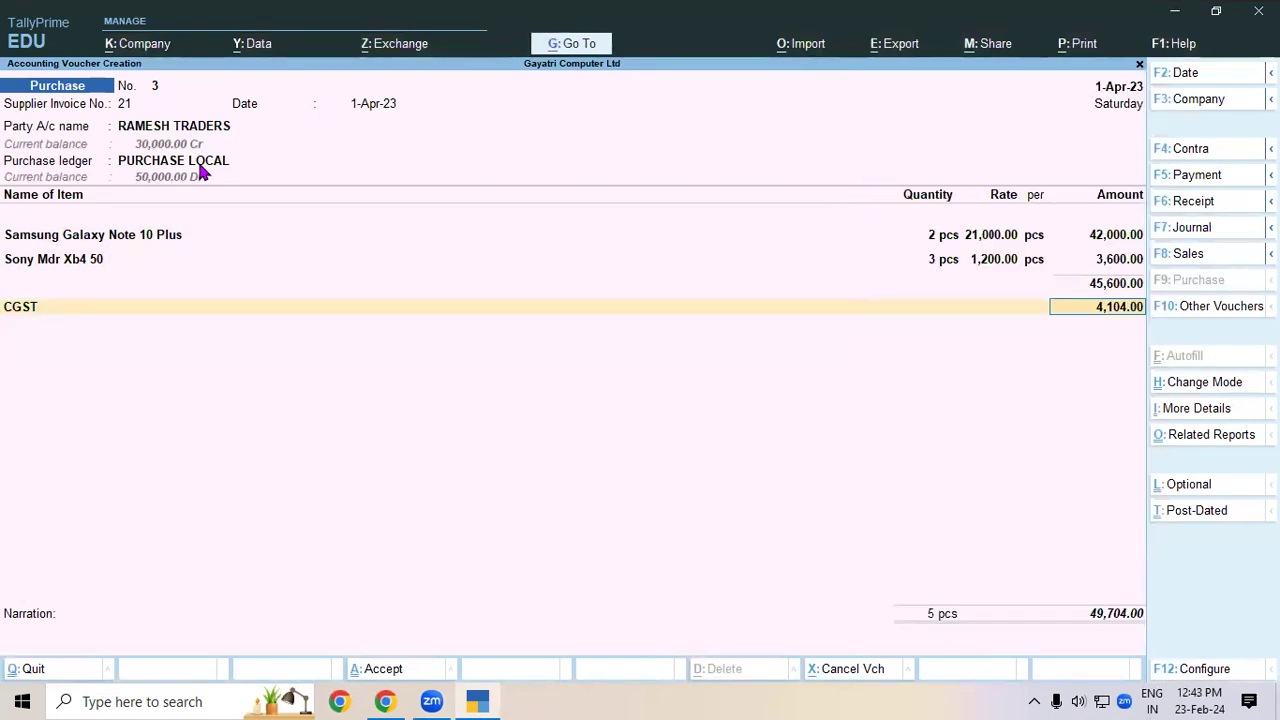
key("Return")
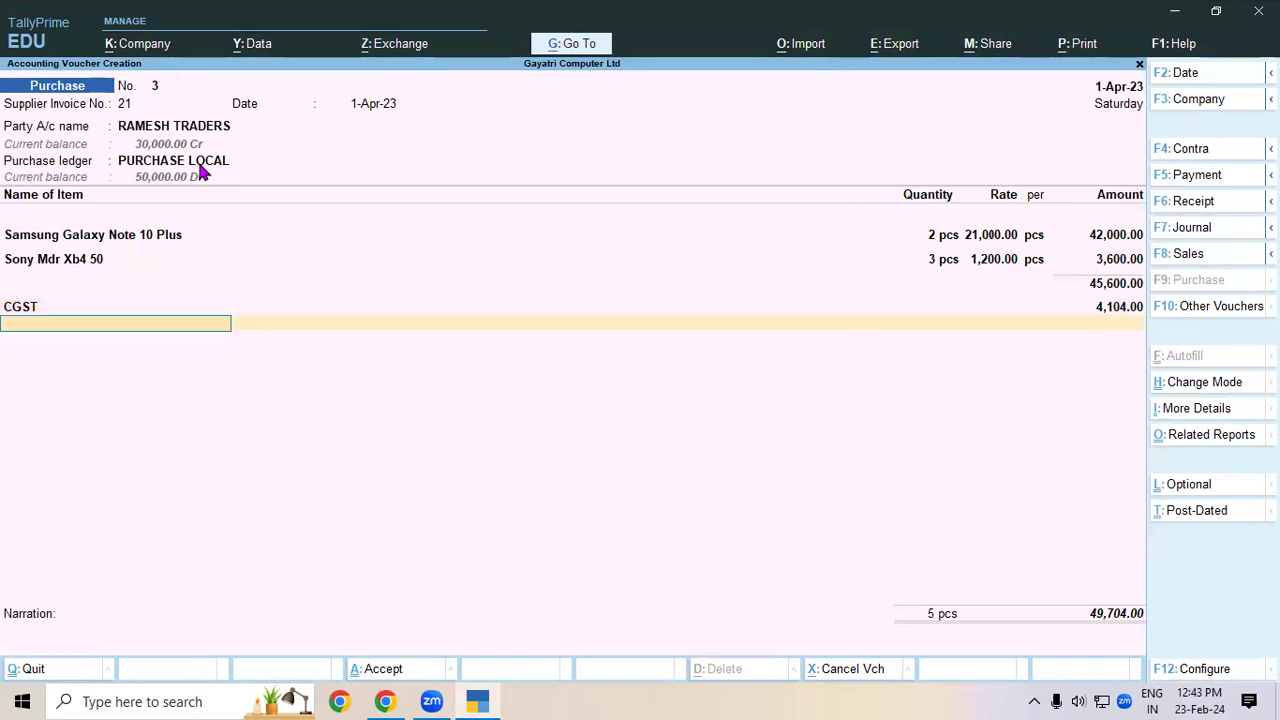
type("SG")
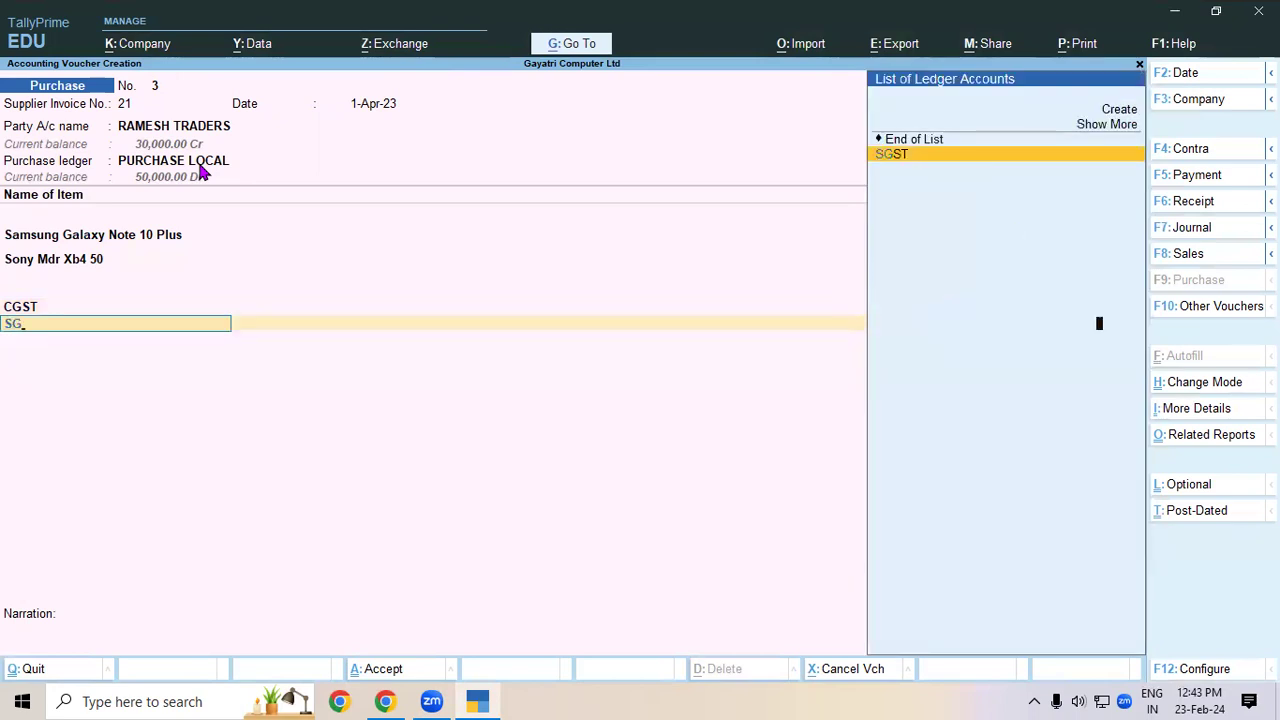
key("Return")
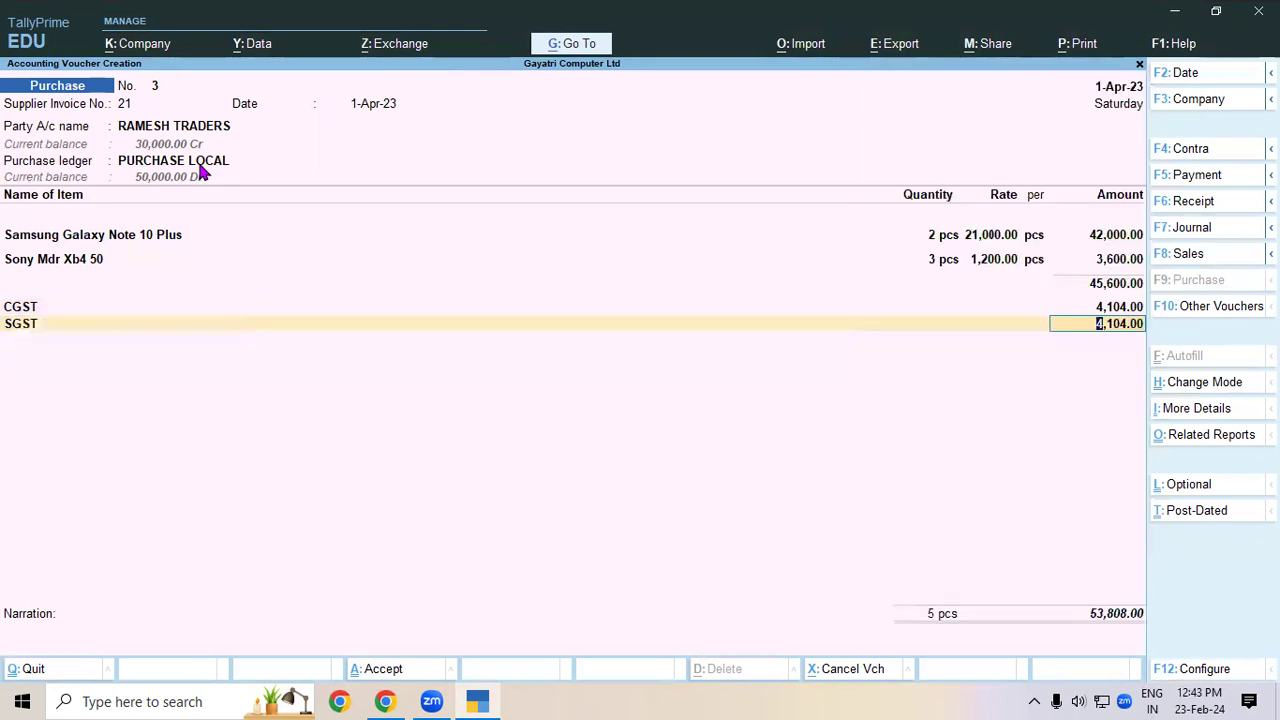
left_click(385, 701)
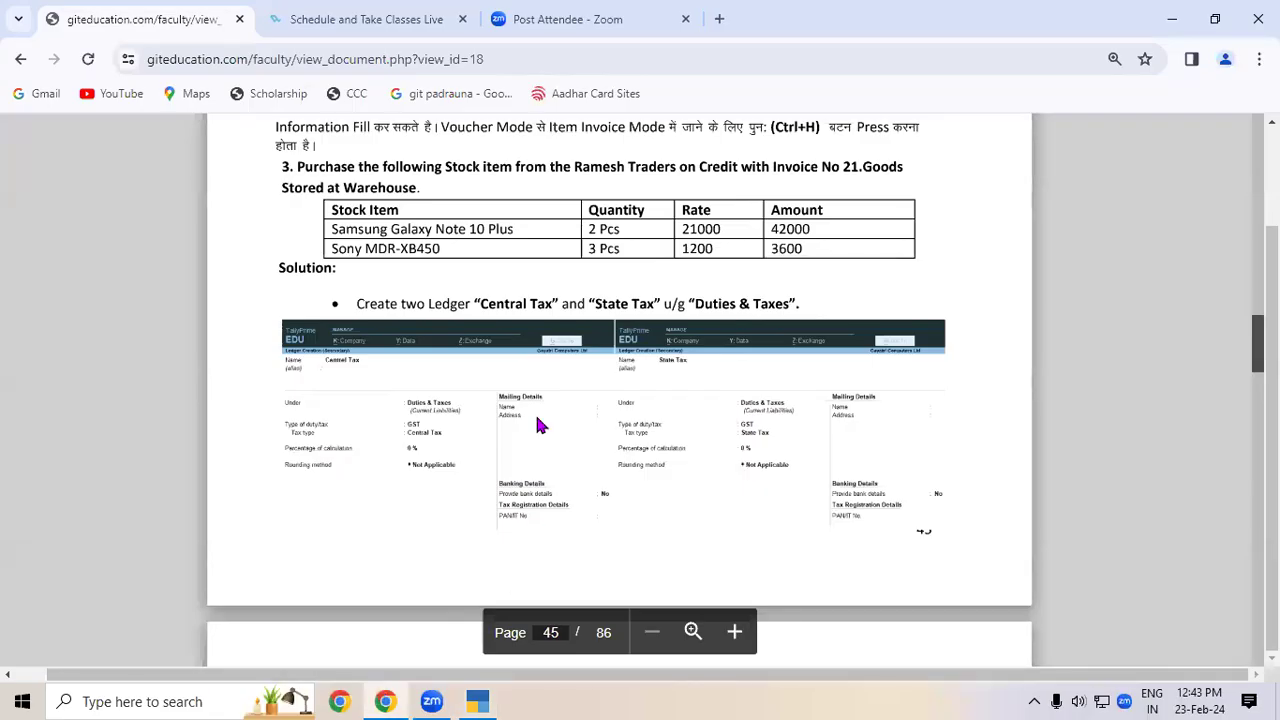
scroll(537, 424, "down", 5)
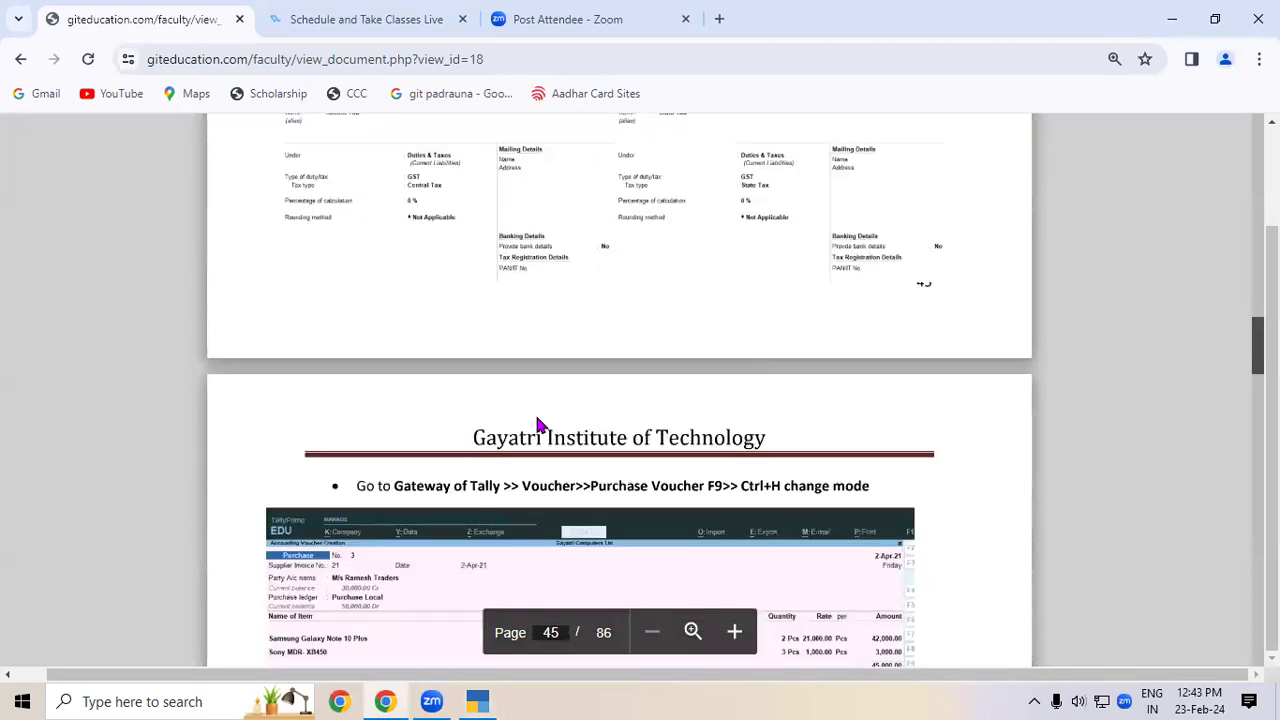
scroll(537, 424, "down", 5)
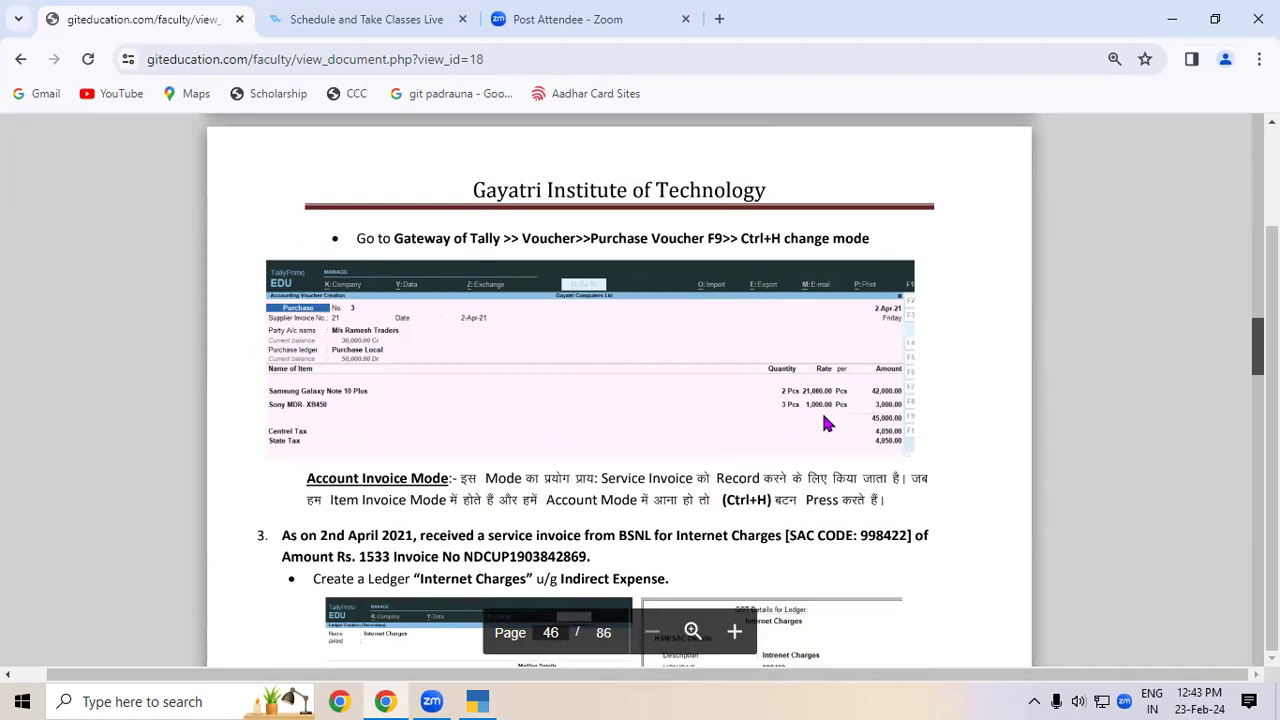
left_click(480, 701)
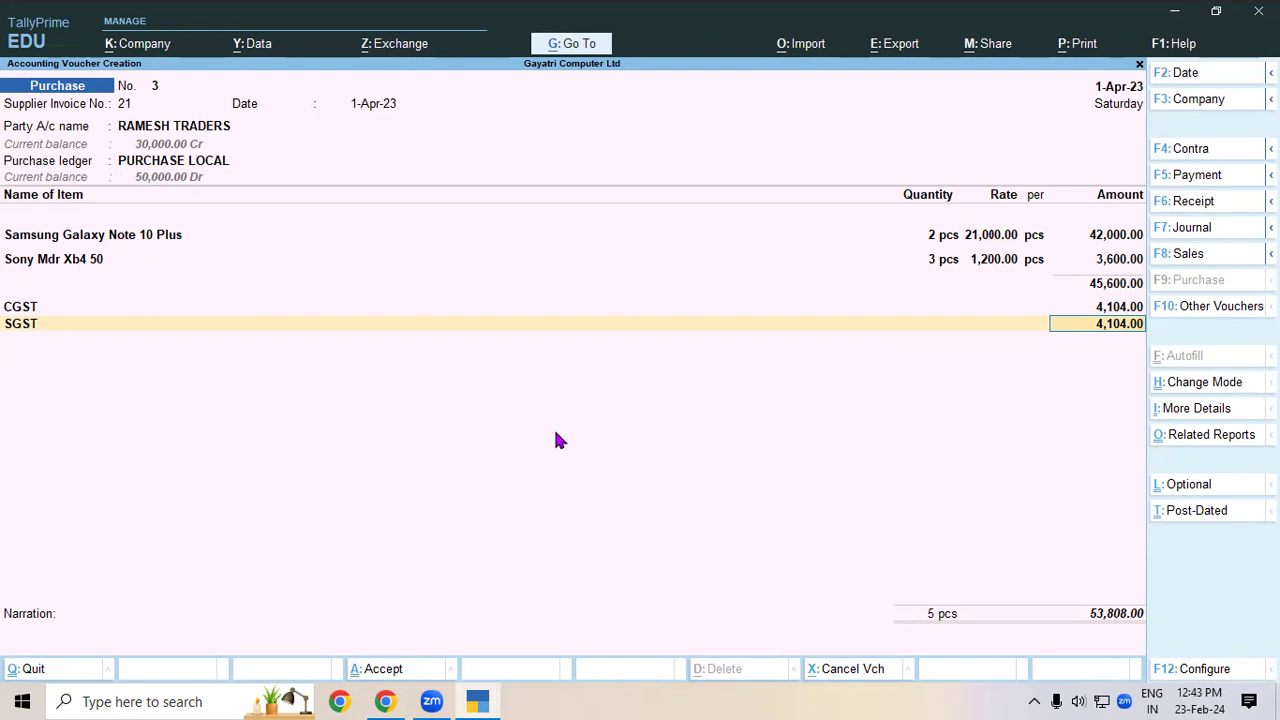
- Check the Ctrl+O tax analysis in detailed view, then save voucher No. 3 at 53,808
key("BackSpace")
key("BackSpace")
key("BackSpace")
key("BackSpace")
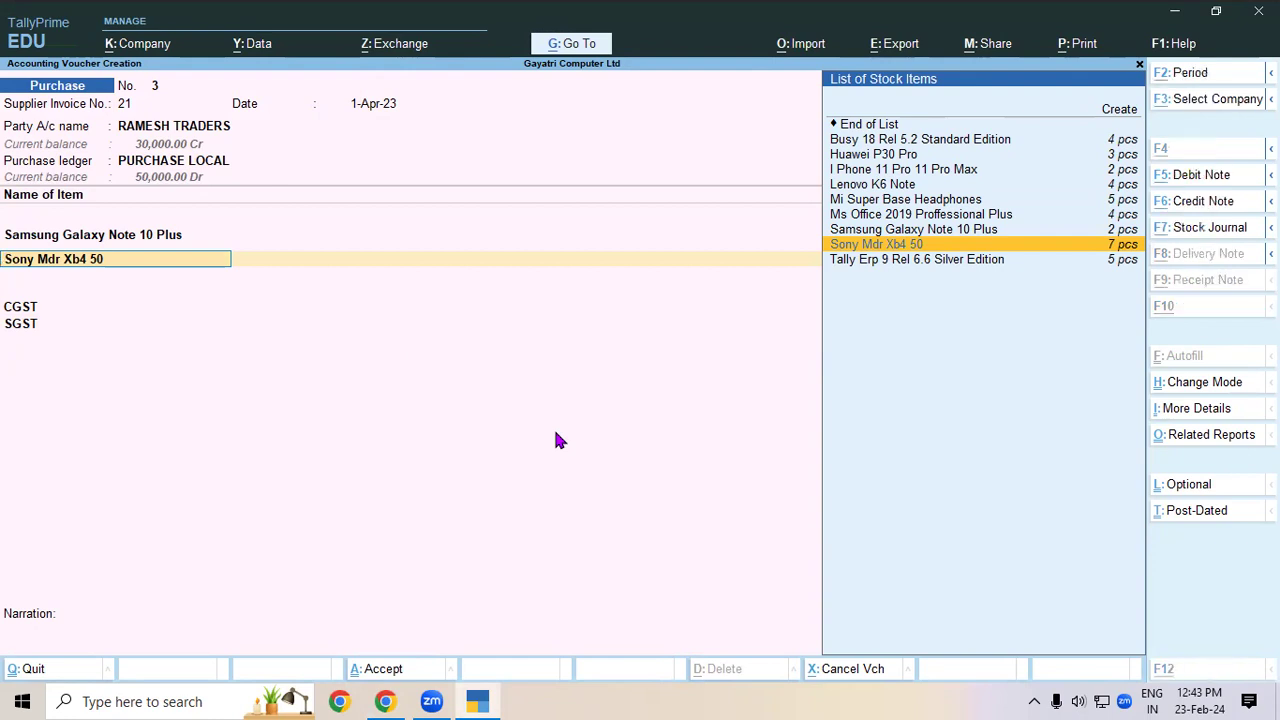
key("ctrl+o")
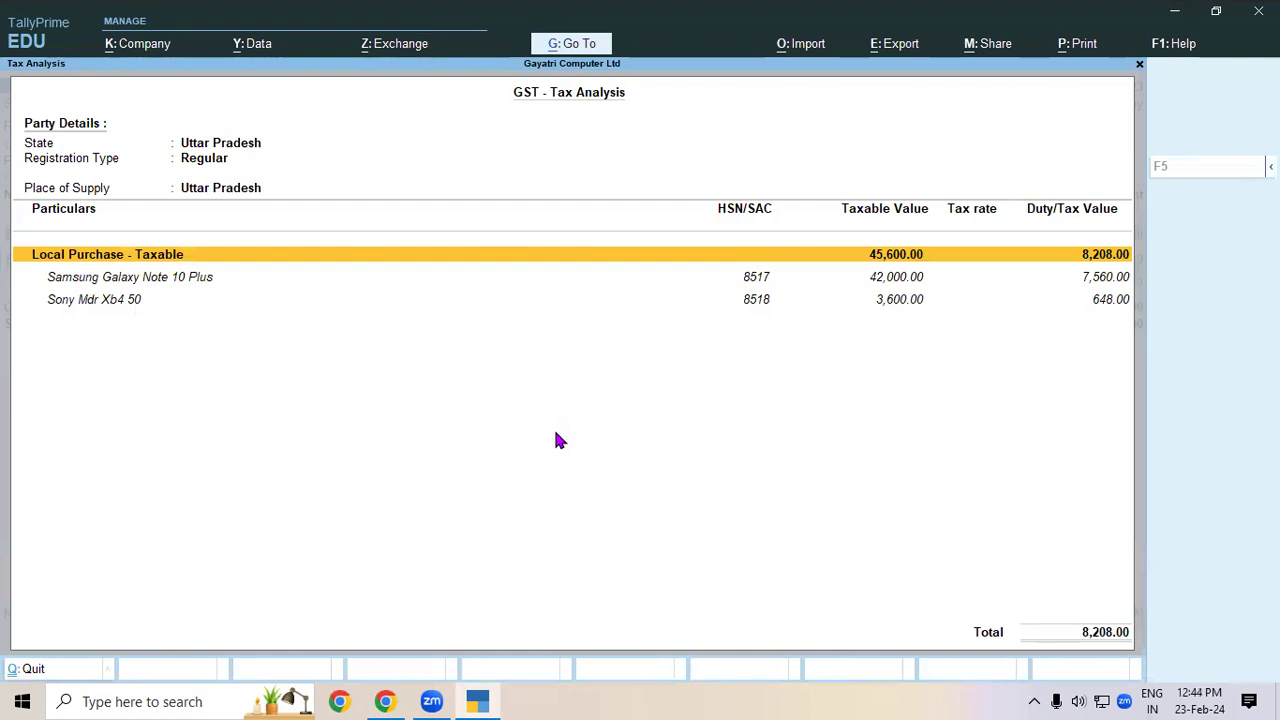
key("alt+F5")
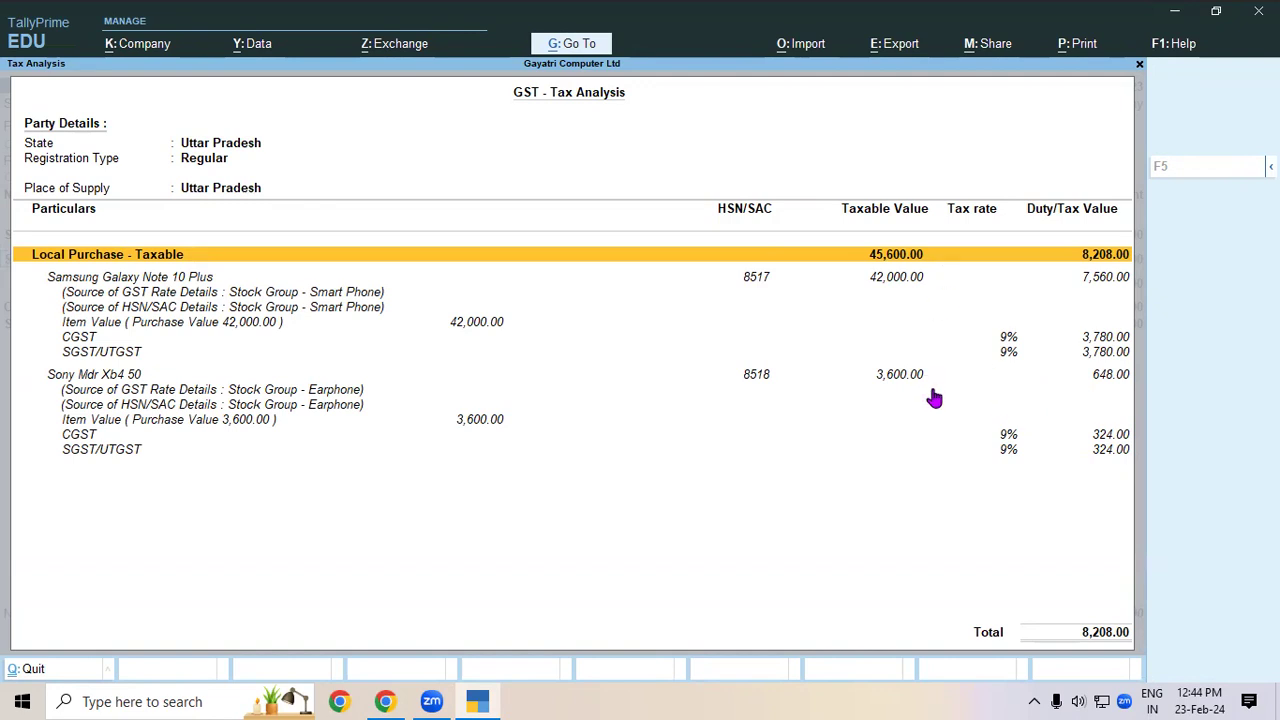
key("ctrl")
key("ctrl+q")
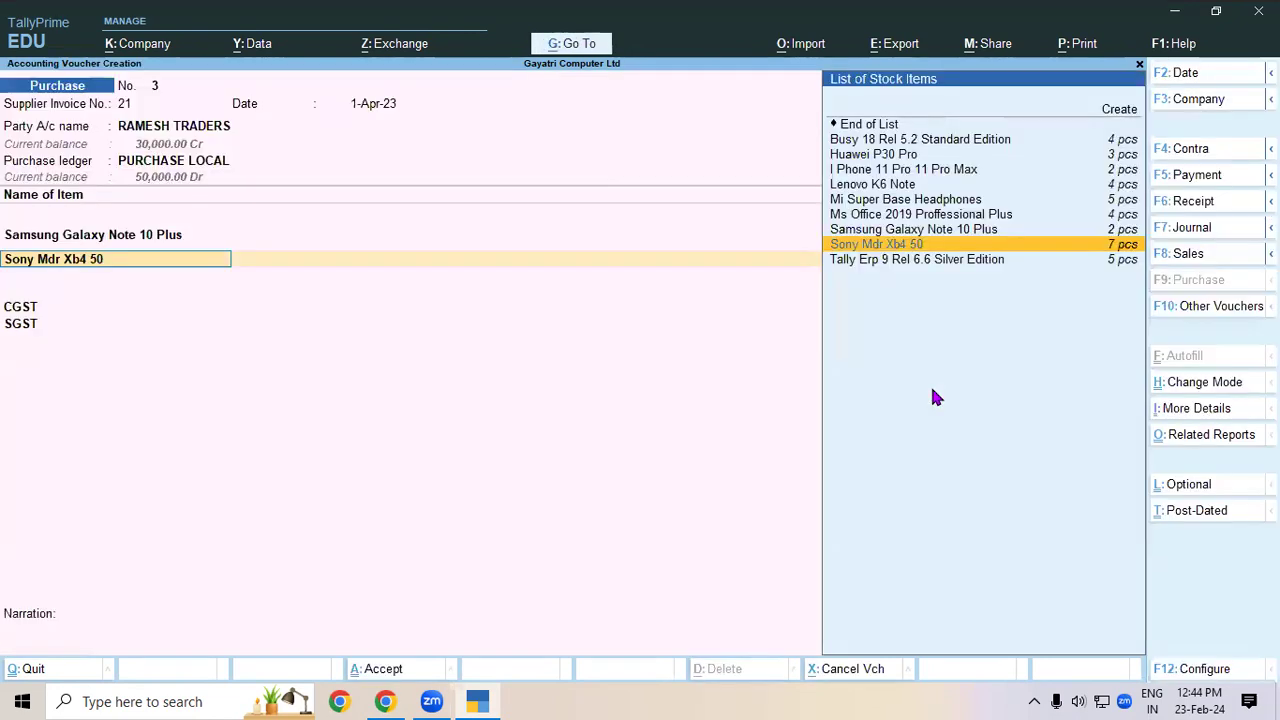
key("Return")
key("Return")
key("Return")
key("Return")
key("Return")
key("Return")
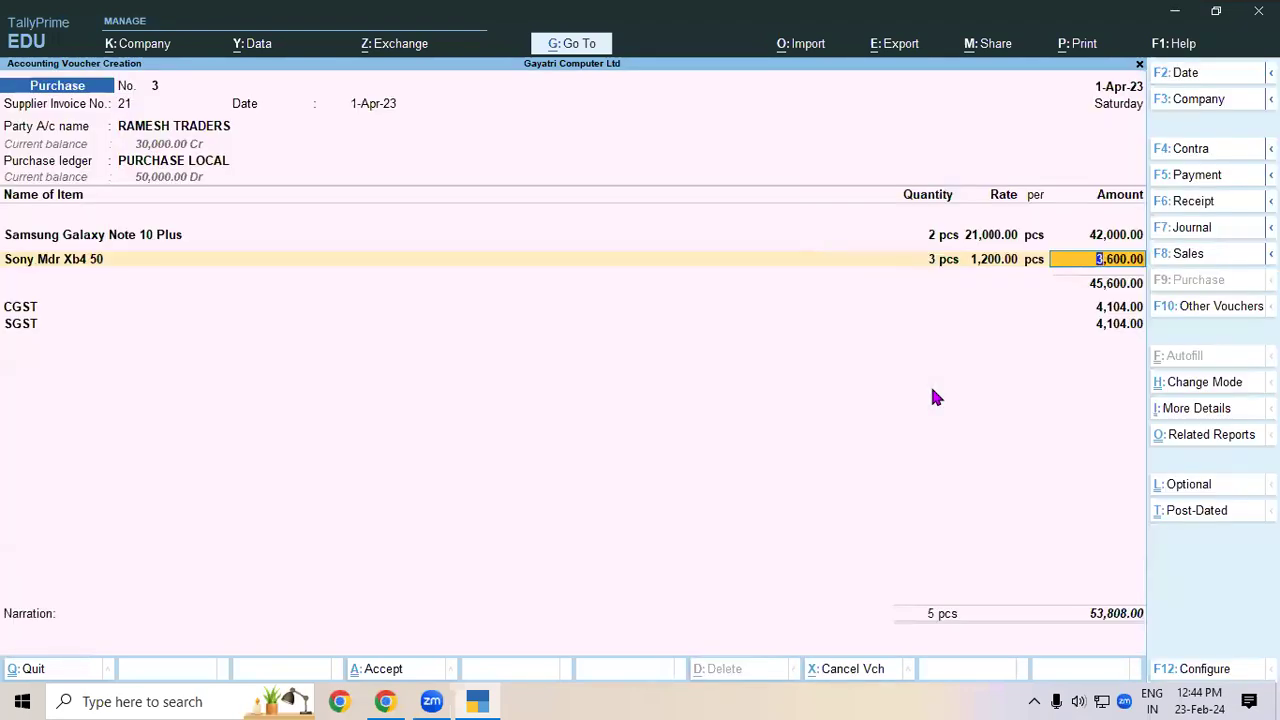
key("ctrl+a")
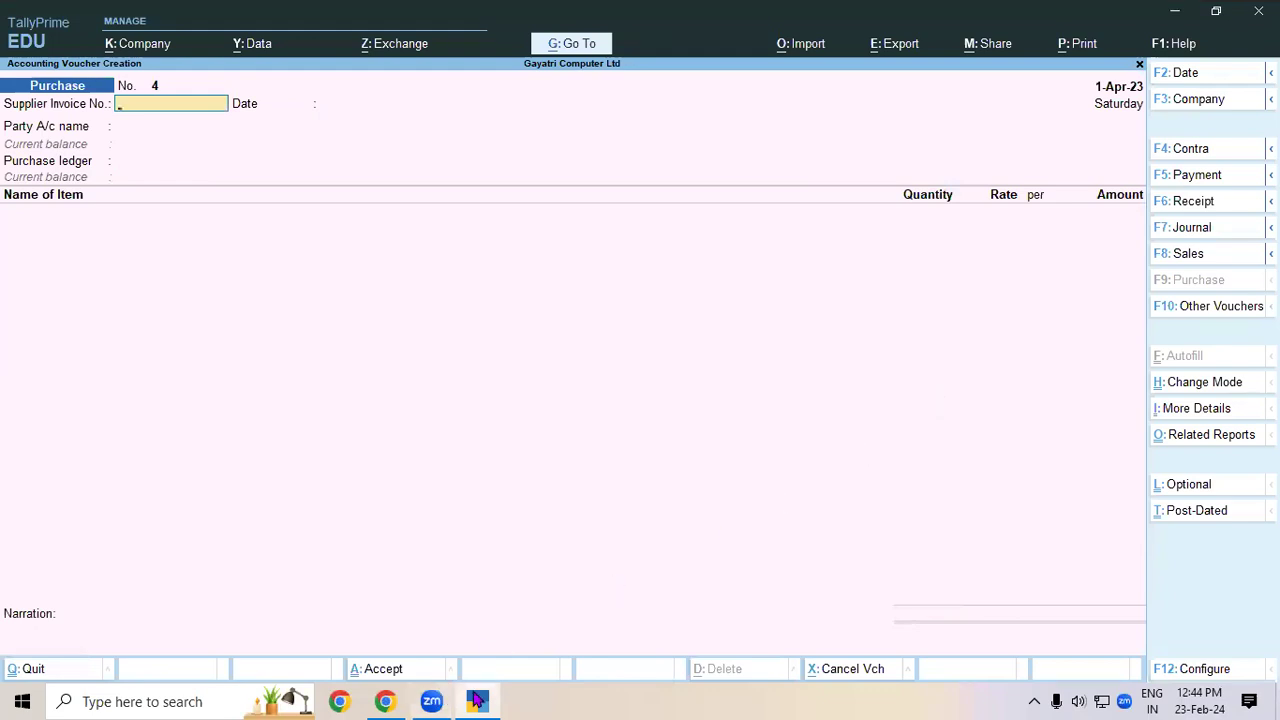
left_click(385, 701)
scroll(660, 580, "up", 1)
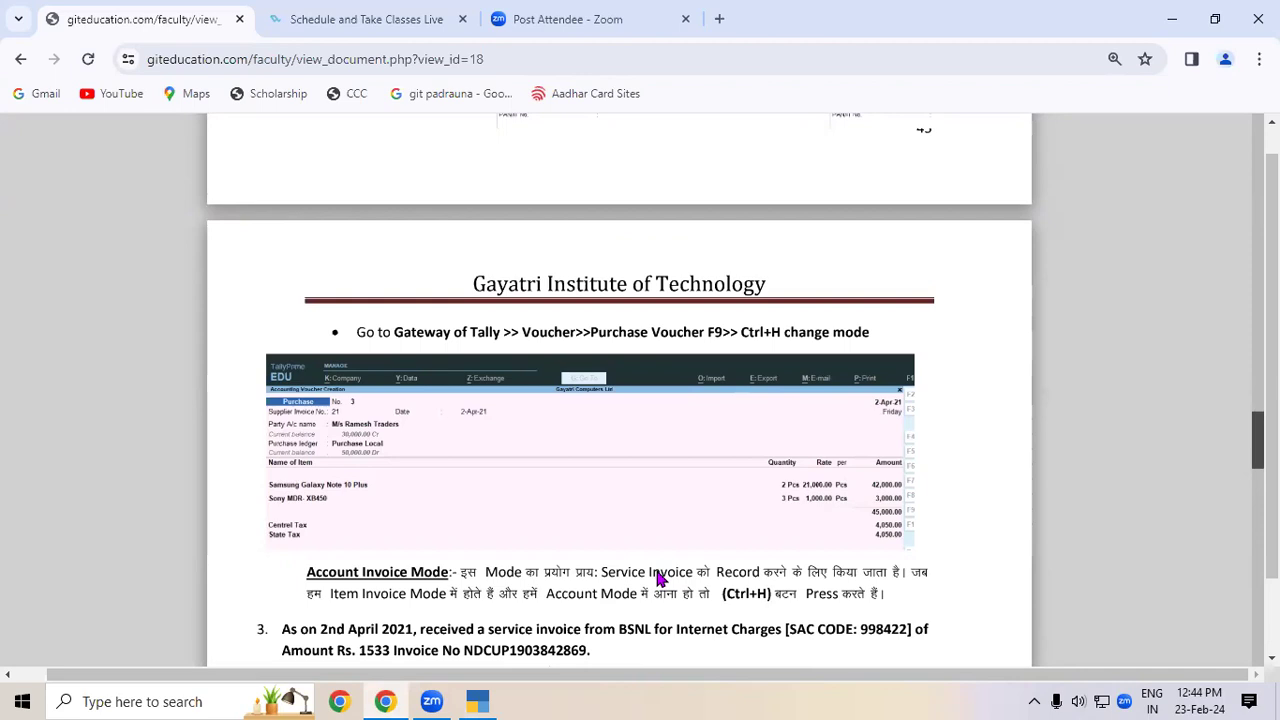
left_click(480, 701)
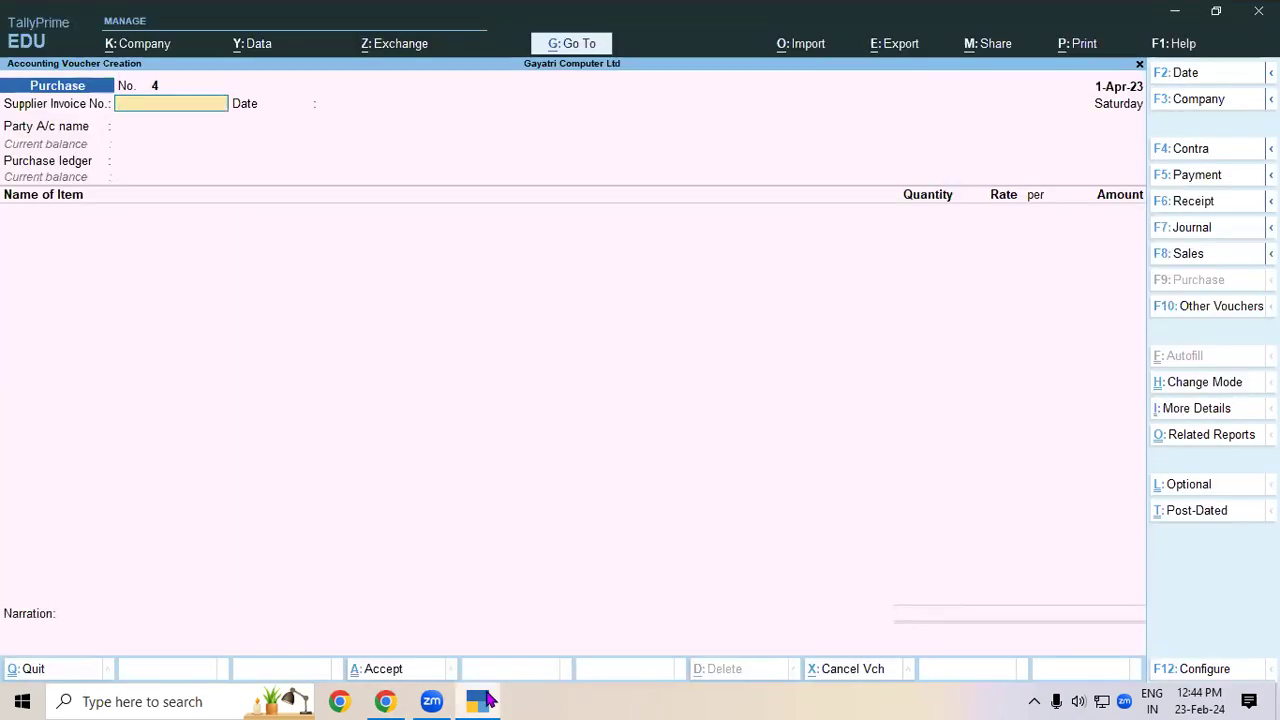
- Leave blank voucher No. 4 and open the Day Book listing purchases of 20,000, 30,000 and 53,808
key("Escape")
key("Up")
key("Up")
key("Up")
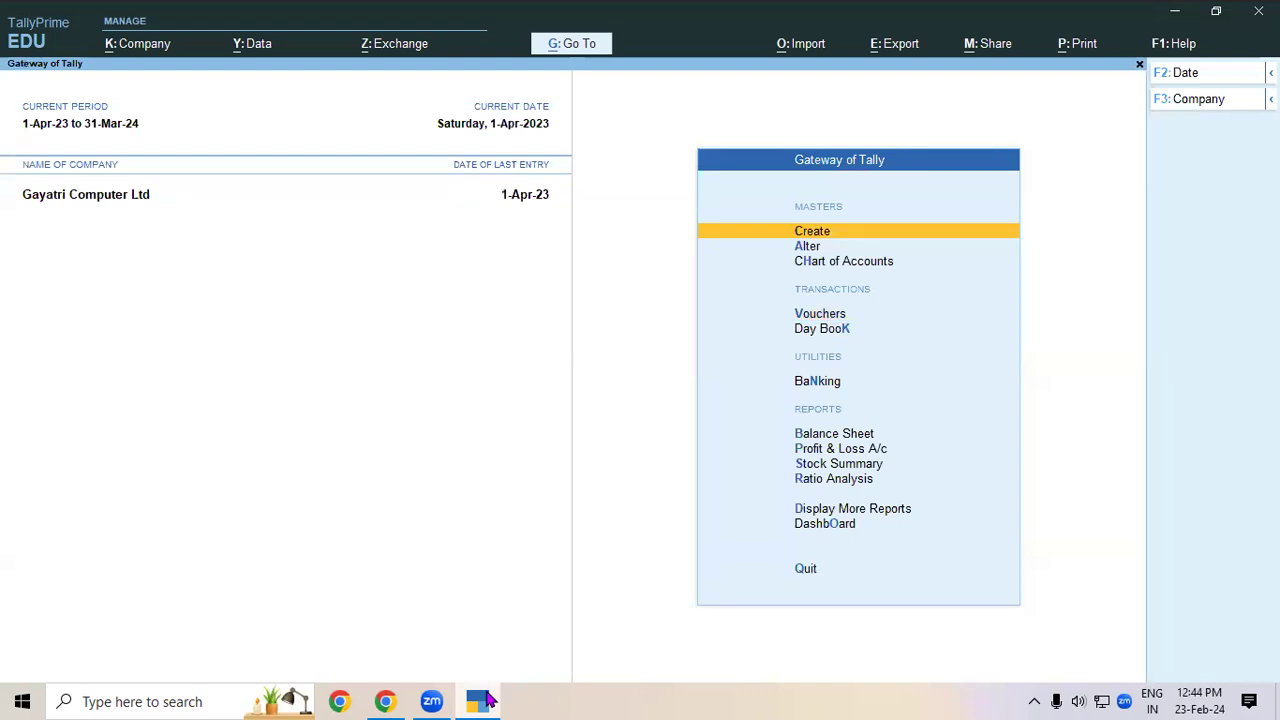
key("Down")
key("Down")
key("Down")
key("Down")
key("Return")
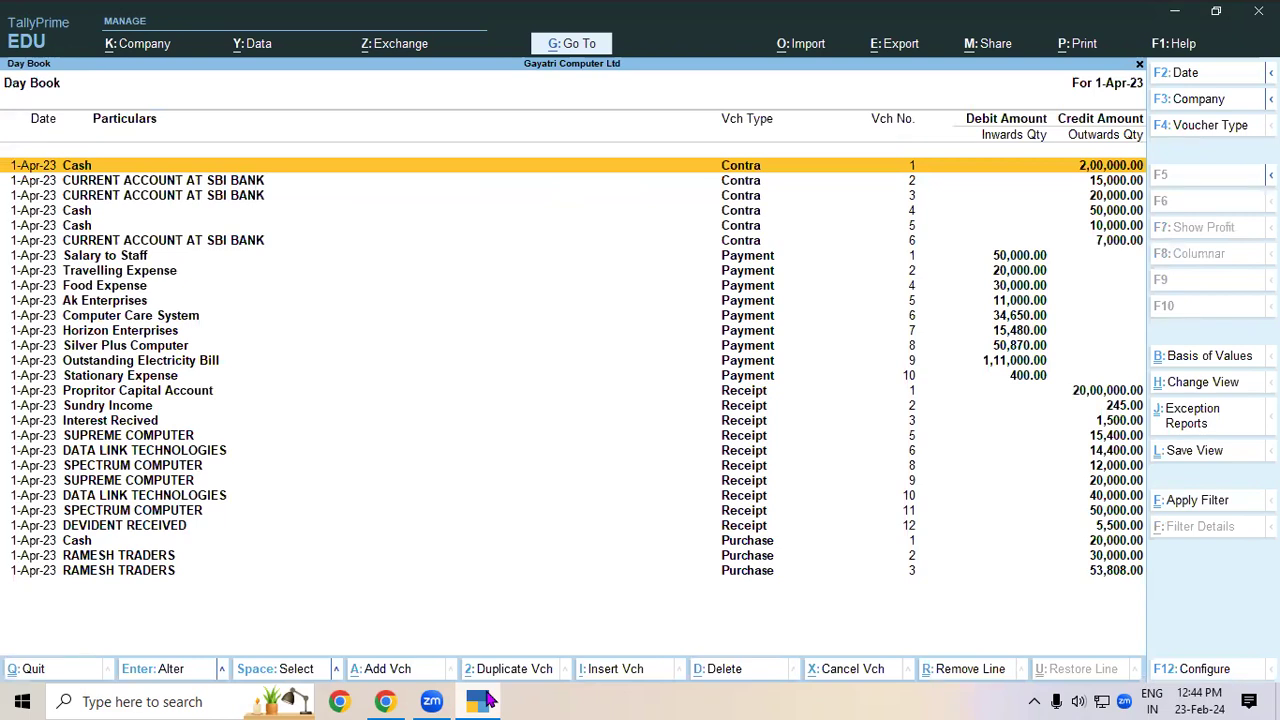
- Filter the Day Book by voucher type, then leave and reopen the Day Book from the main menu
key("F4")
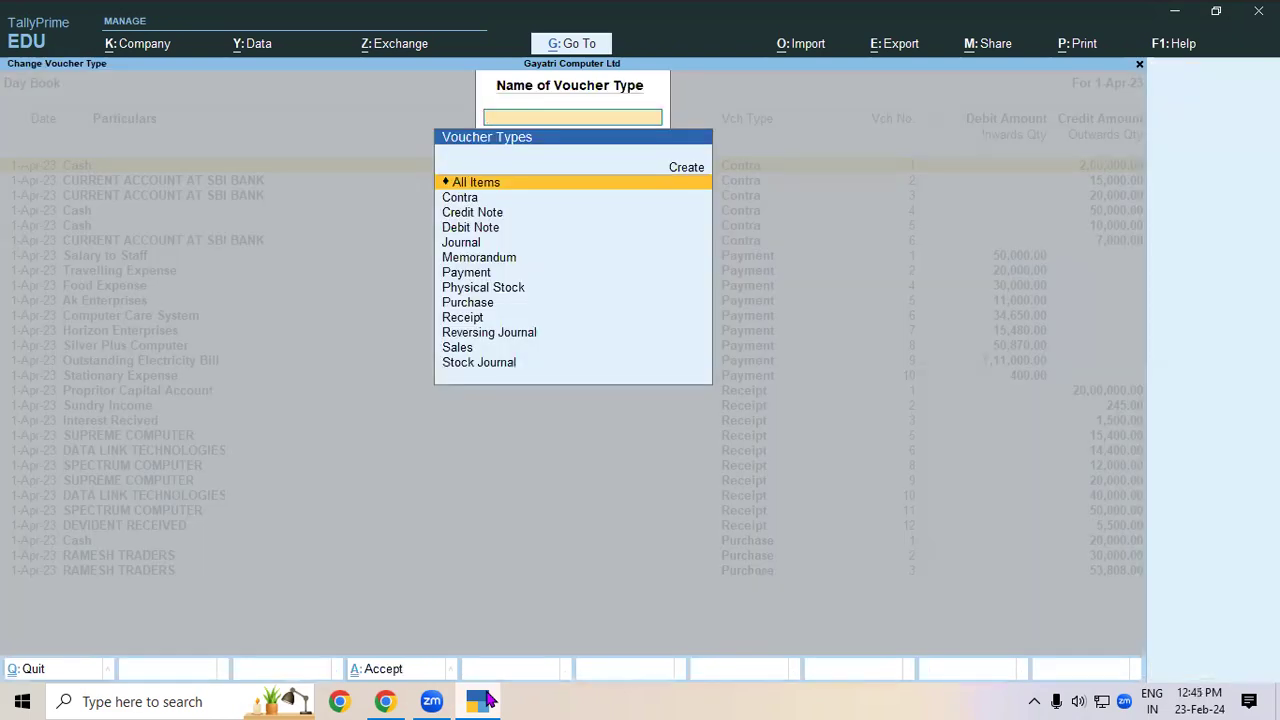
key("Down")
key("Down")
key("Down")
key("Down")
key("Down")
key("Down")
key("Down")
key("Down")
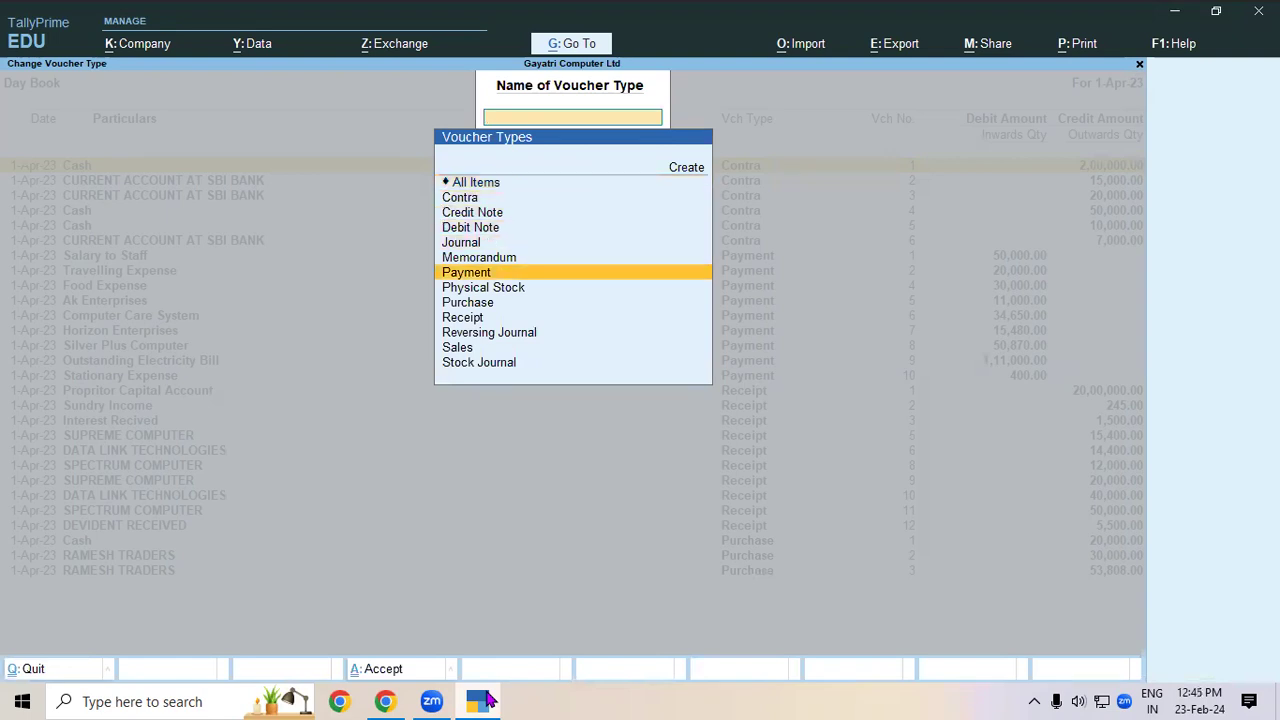
key("Return")
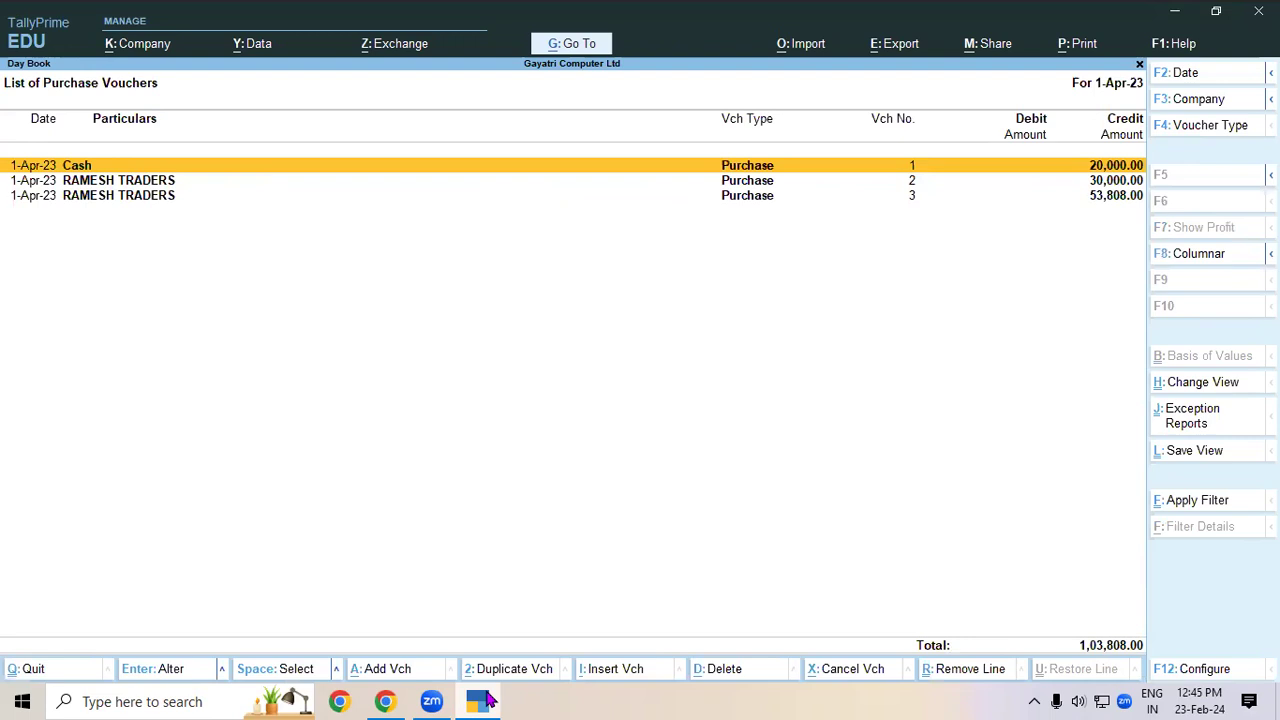
key("Escape")
key("Escape")
key("Escape")
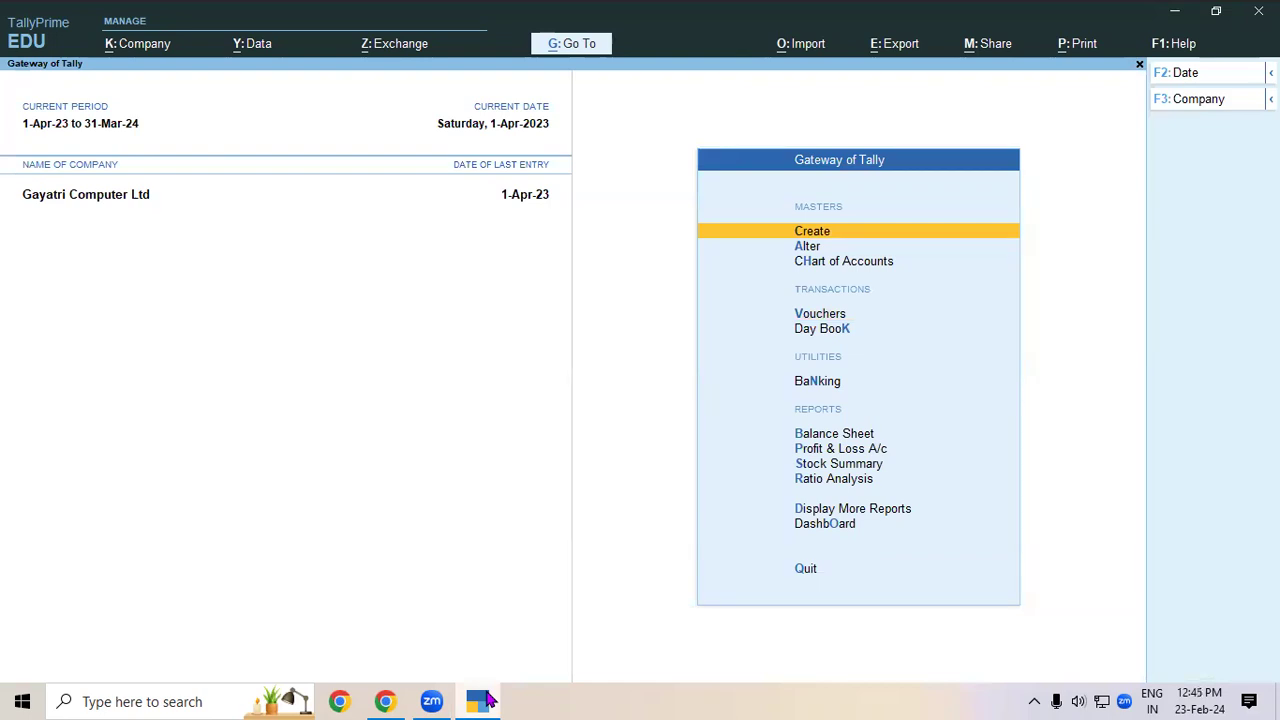
key("Down")
key("Down")
key("Down")
key("Down")
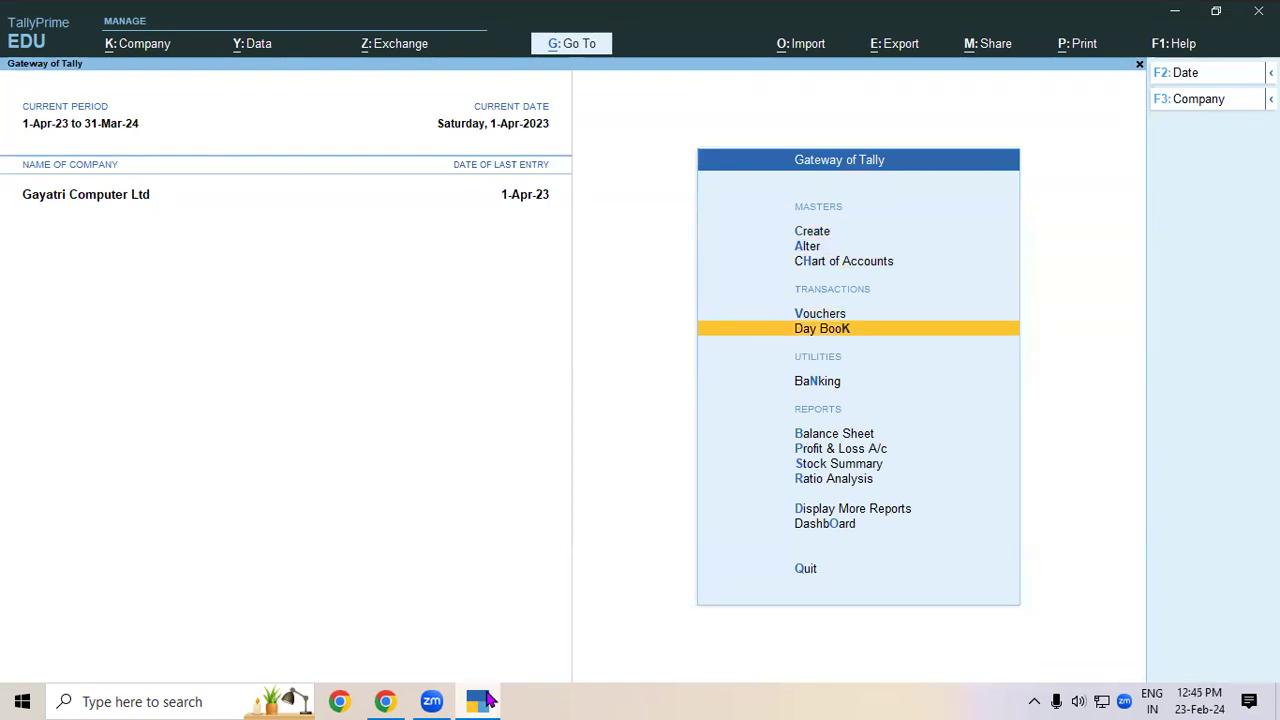
key("Return")
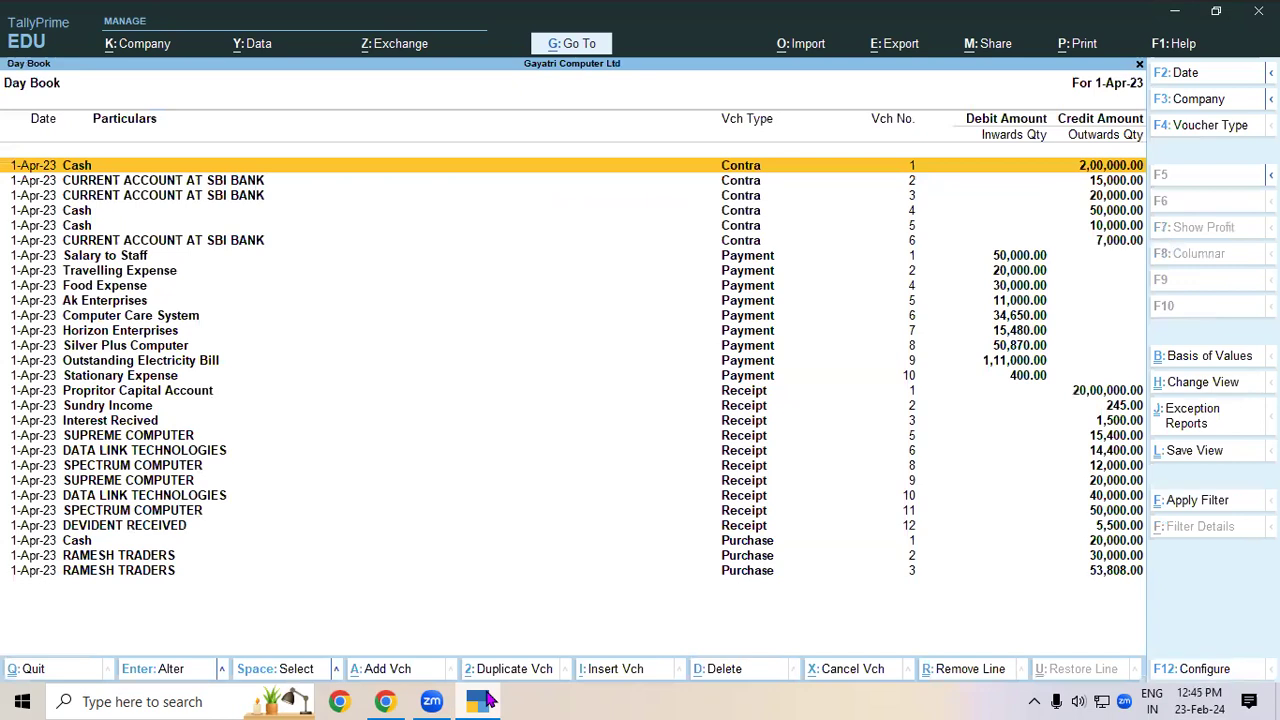
- Show only Purchase vouchers in the Day Book and open Ramesh Traders voucher No. 3
key("F4")
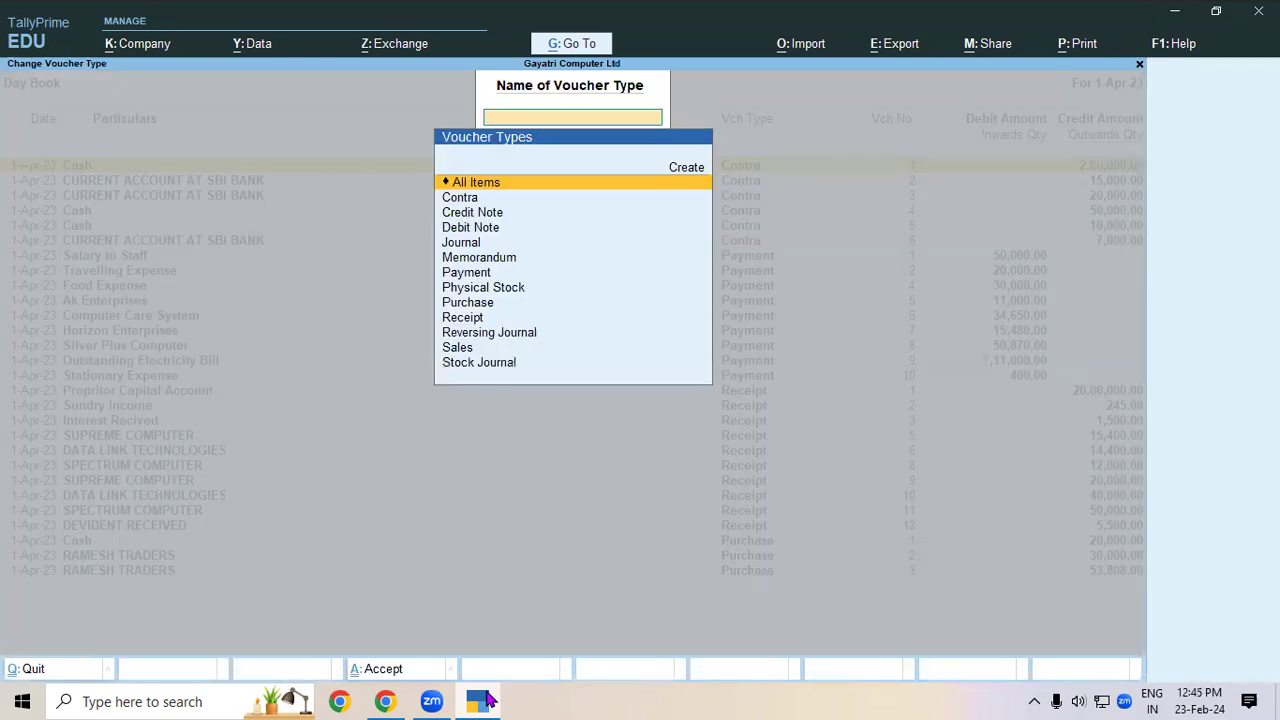
key("Down")
key("Down")
key("Down")
key("Down")
key("Down")
key("Down")
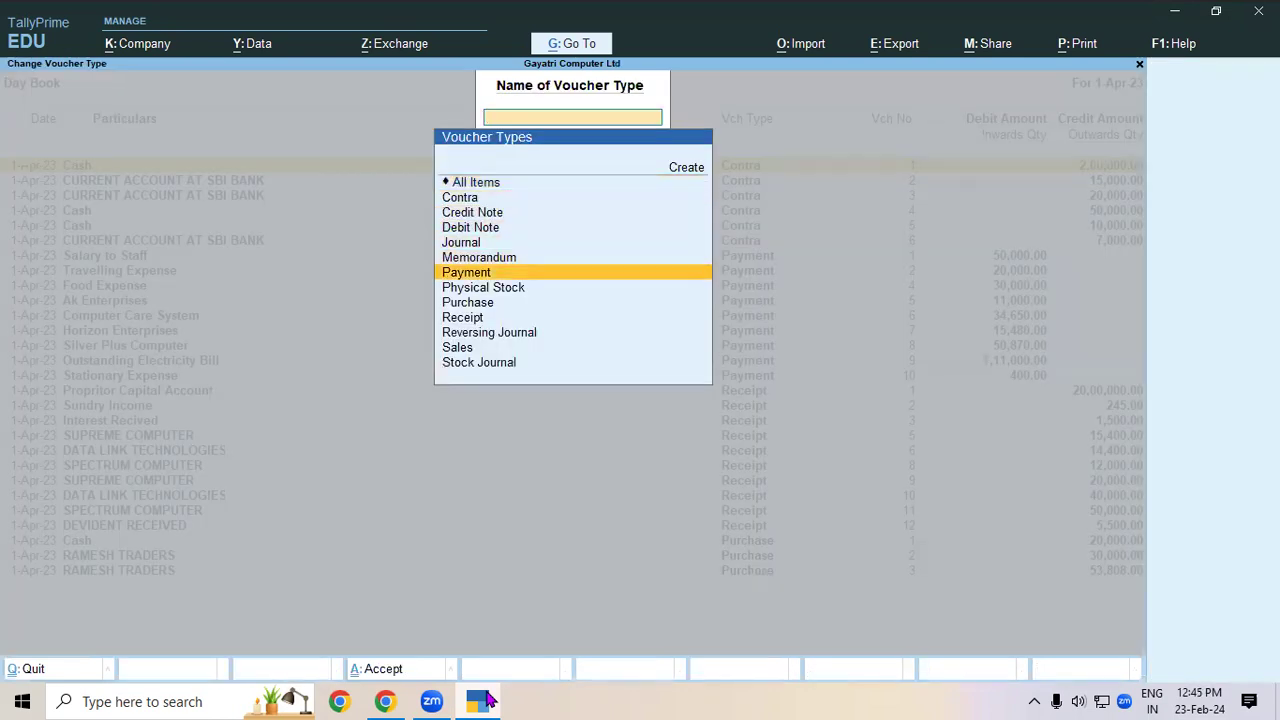
key("Down")
key("Down")
key("Return")
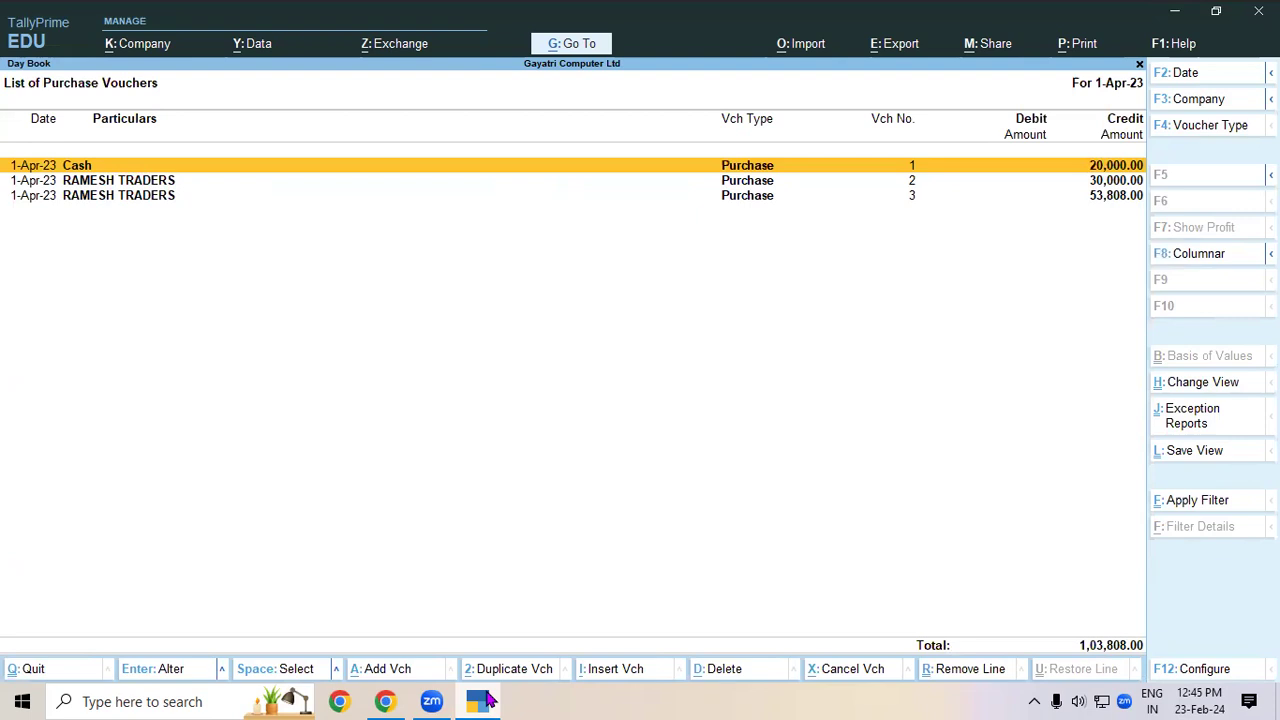
key("Down")
key("Down")
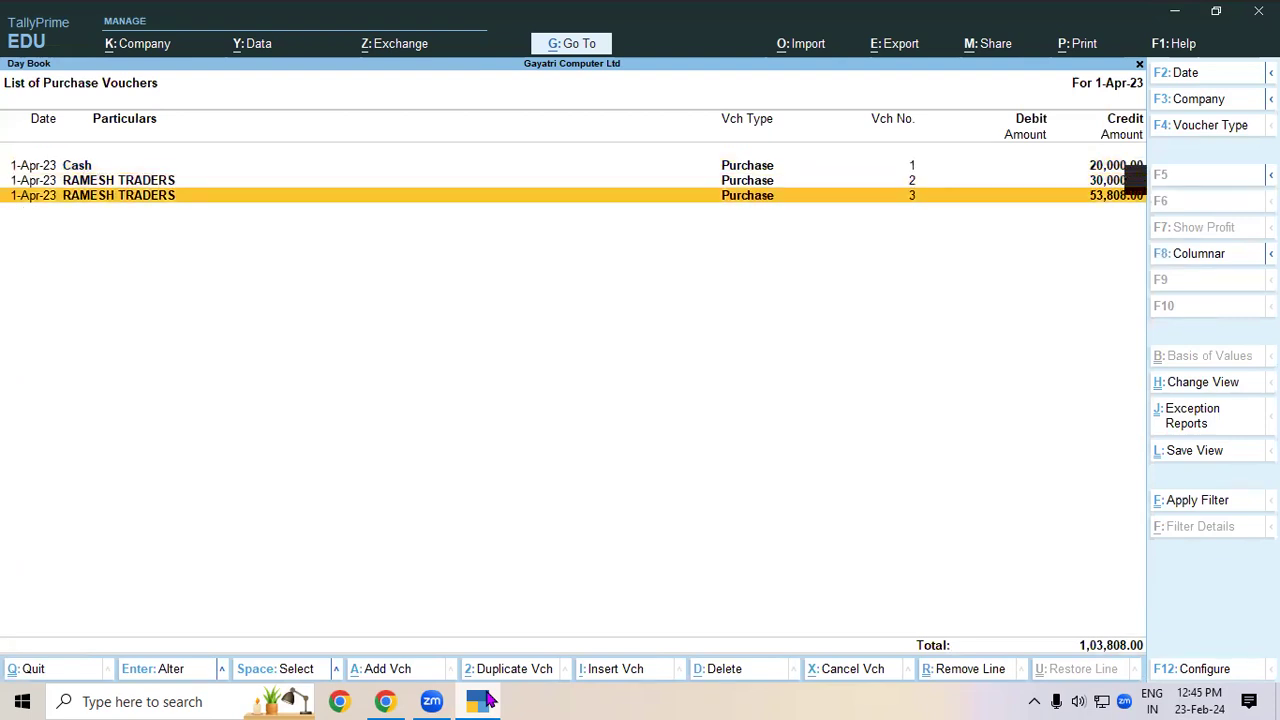
key("Return")
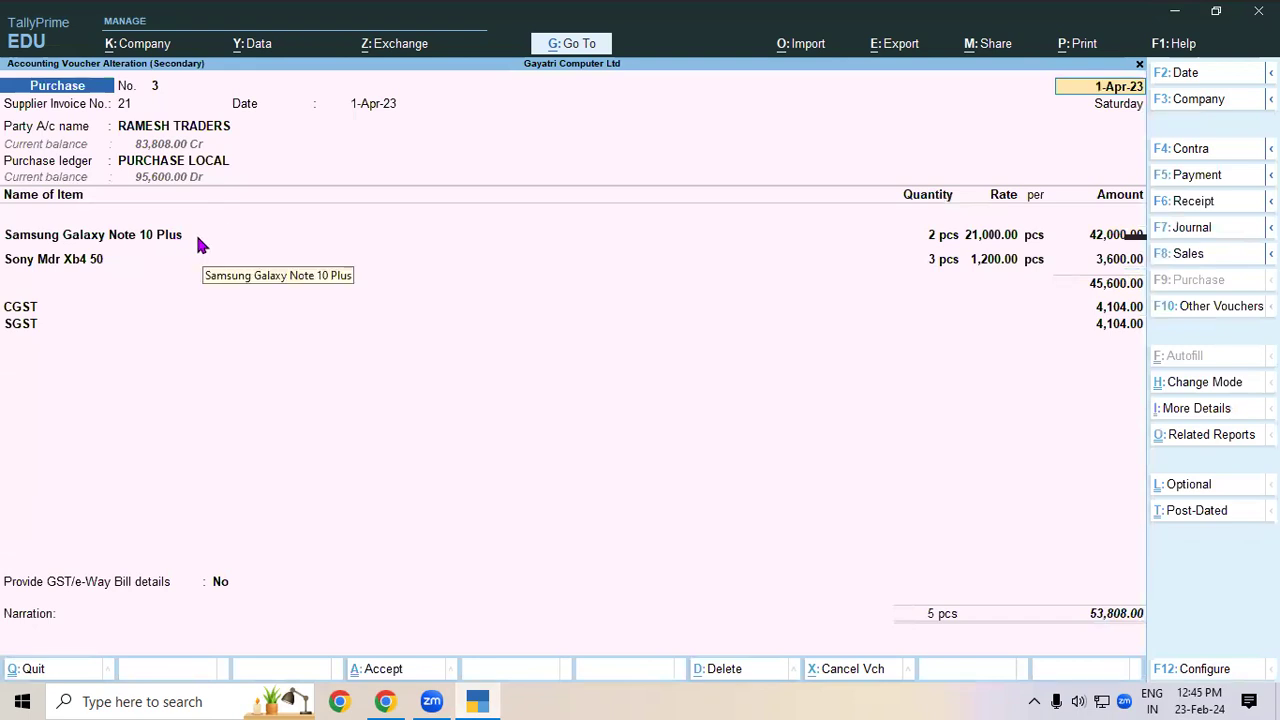
- View voucher No. 3's detailed GST analysis: 9% CGST and SGST, 8,208 tax on 45,600
left_click(119, 240)
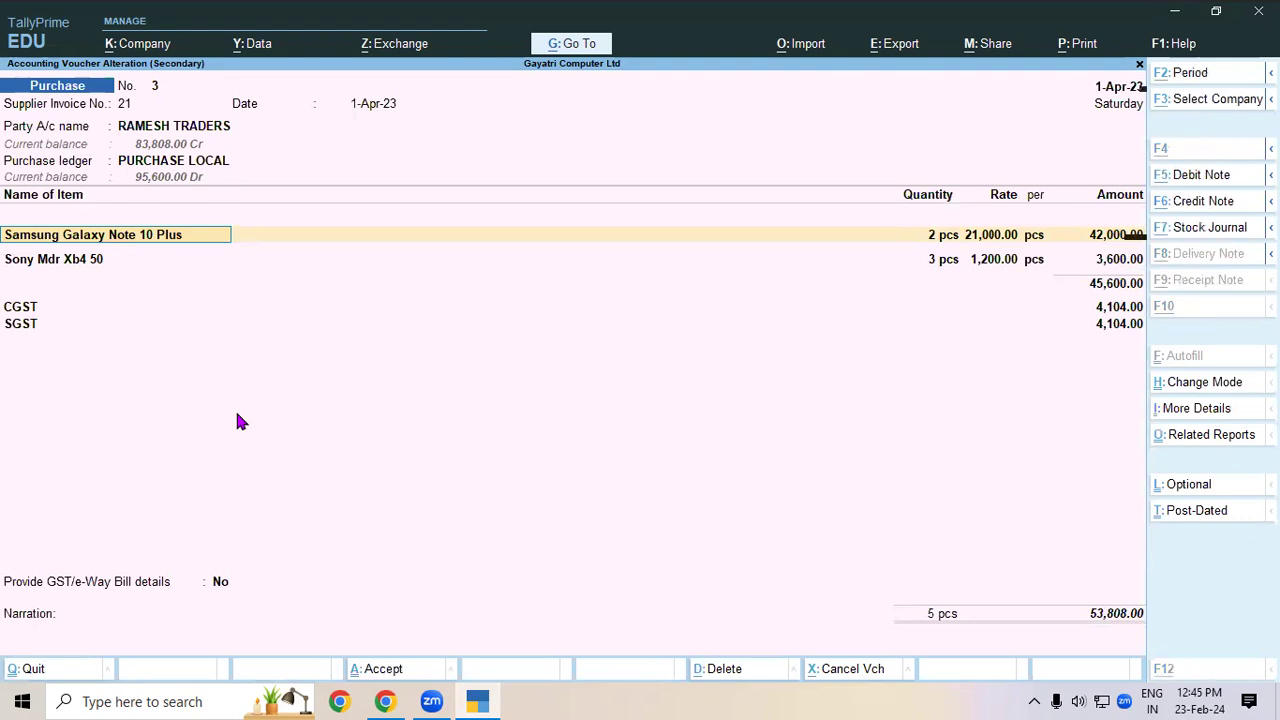
key("alt+a")
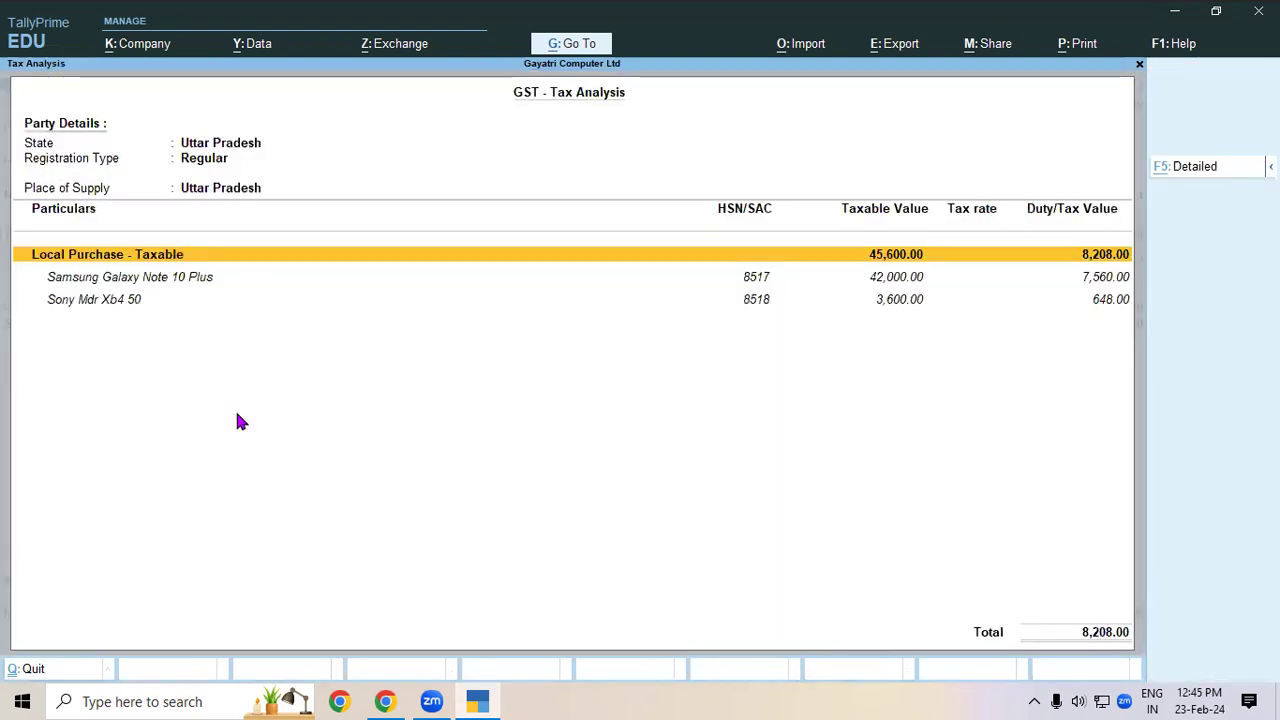
key("F5")
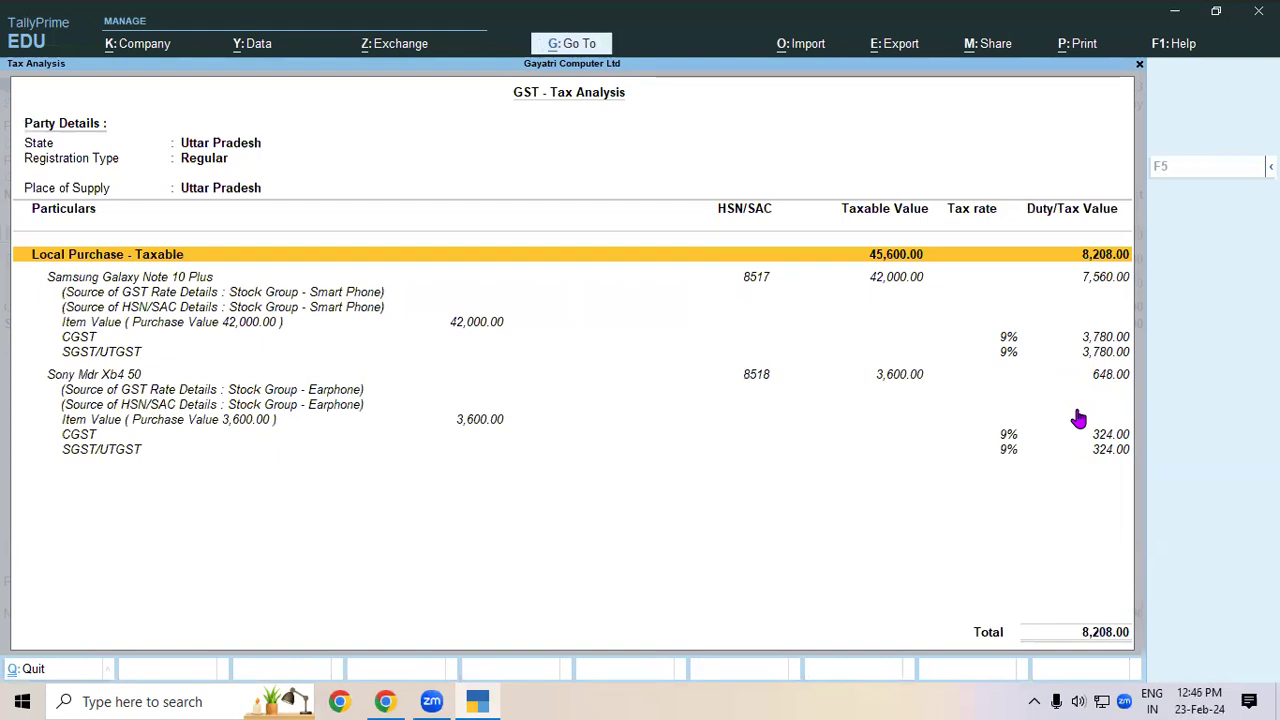
key("Return")
- Quit voucher No. 3 without saving changes and back out of the list
key("Escape")
key("y")
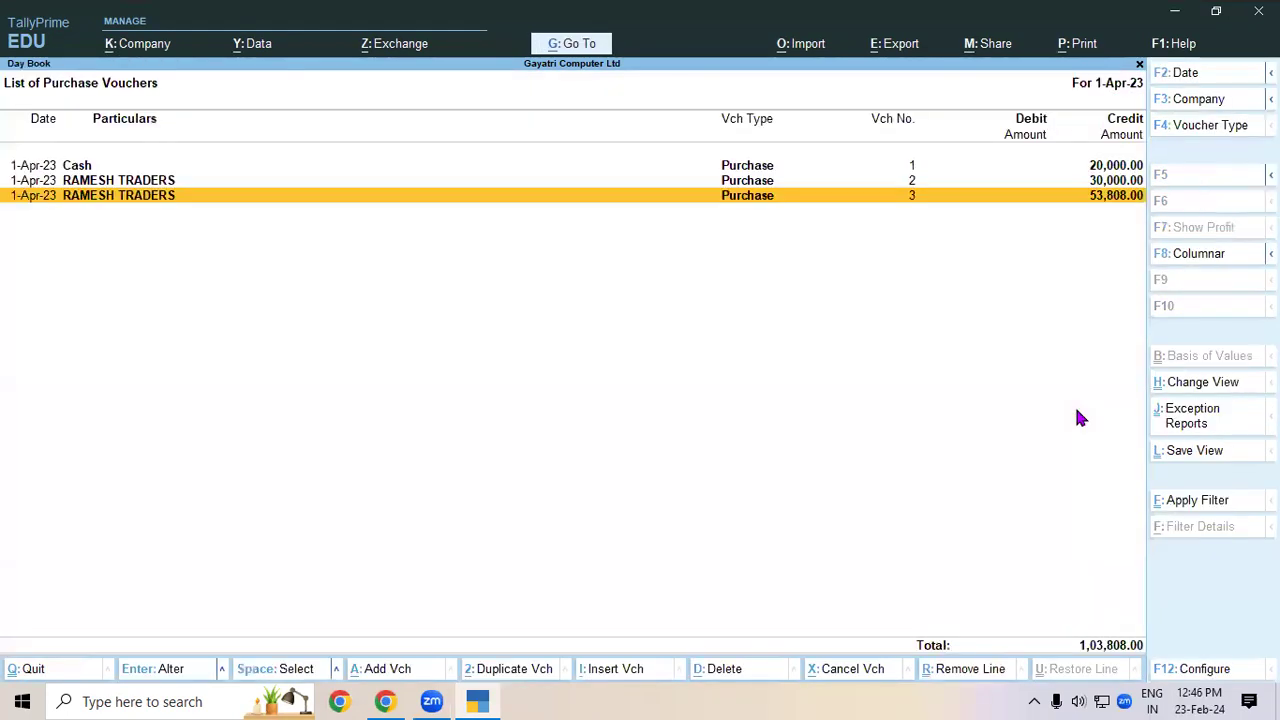
key("Escape")
key("Escape")
key("Escape")
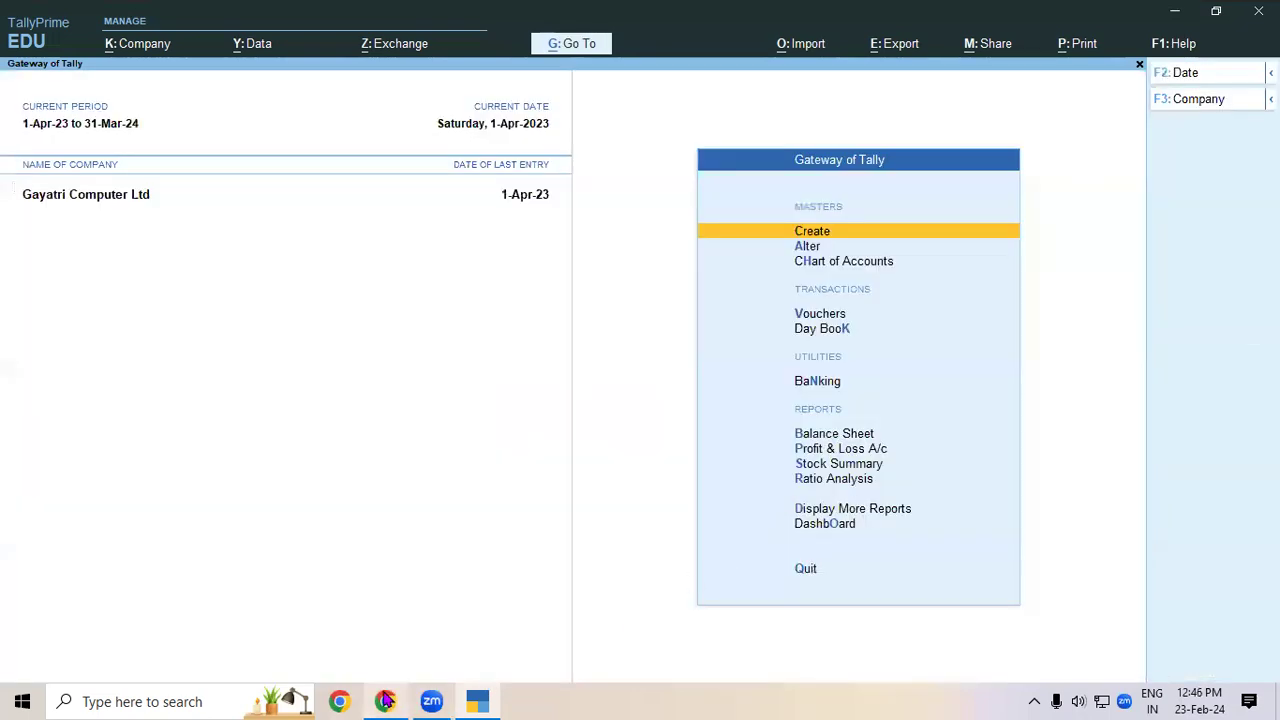
- Switch to the Chrome course notes and scroll to the Account Invoice Mode section
left_click(385, 701)
scroll(483, 572, "down", 1)
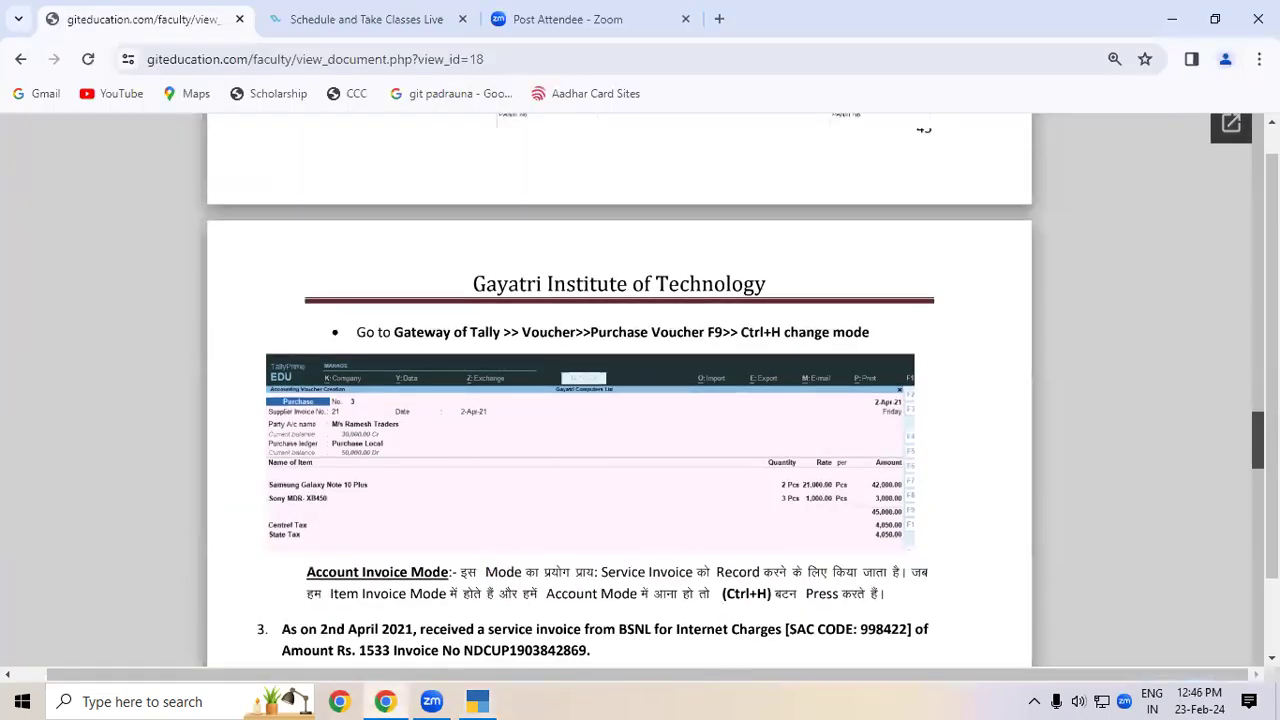
scroll(483, 572, "down", 10)
scroll(555, 484, "down", 15)
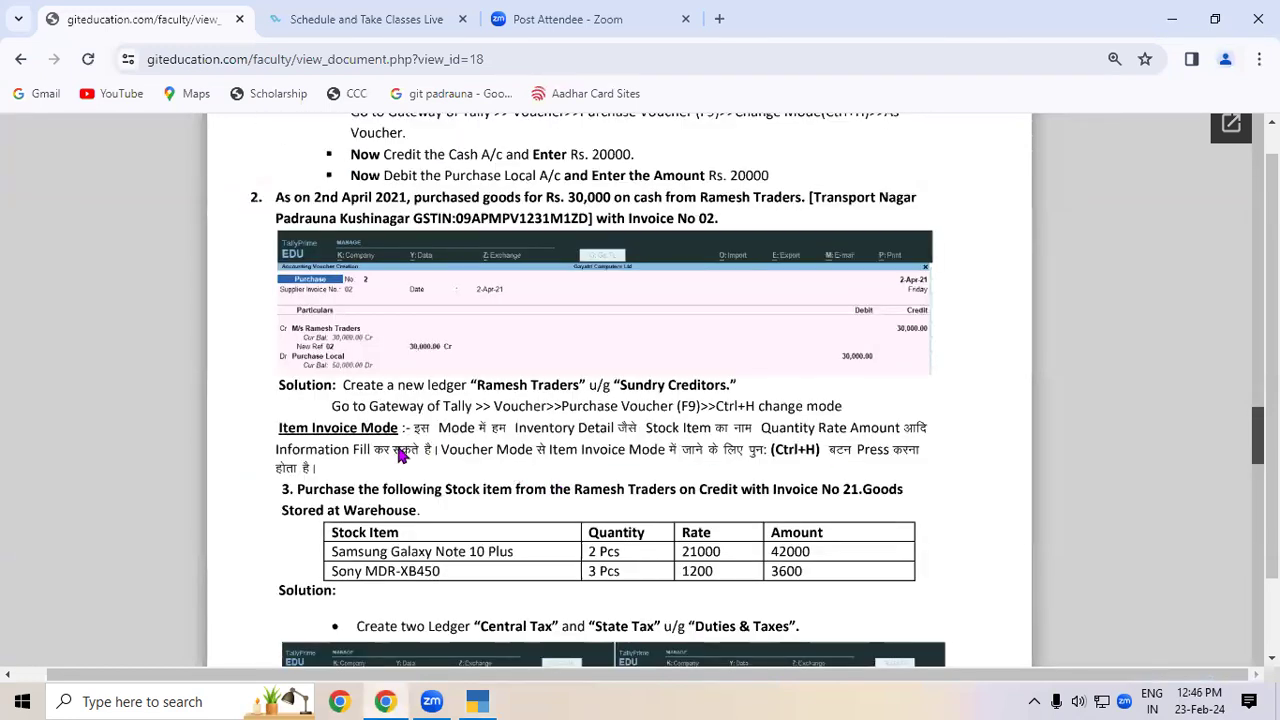
scroll(398, 455, "down", 3)
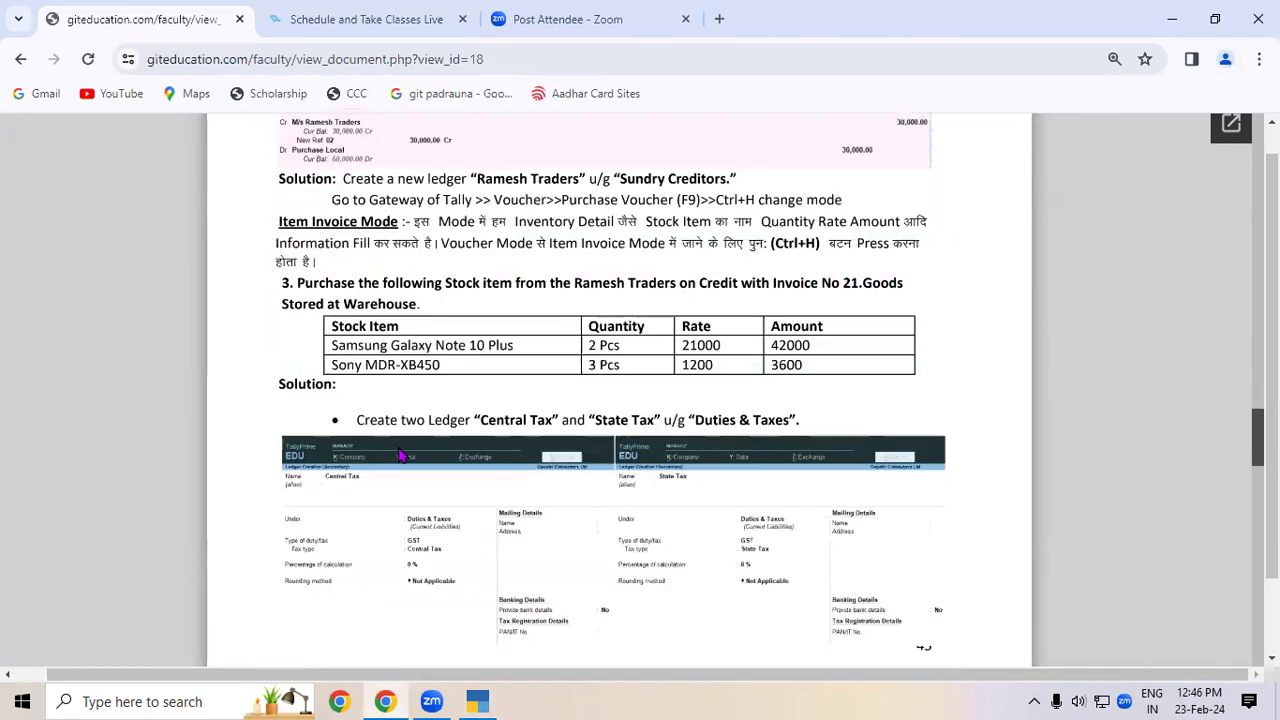
scroll(398, 455, "down", 6)
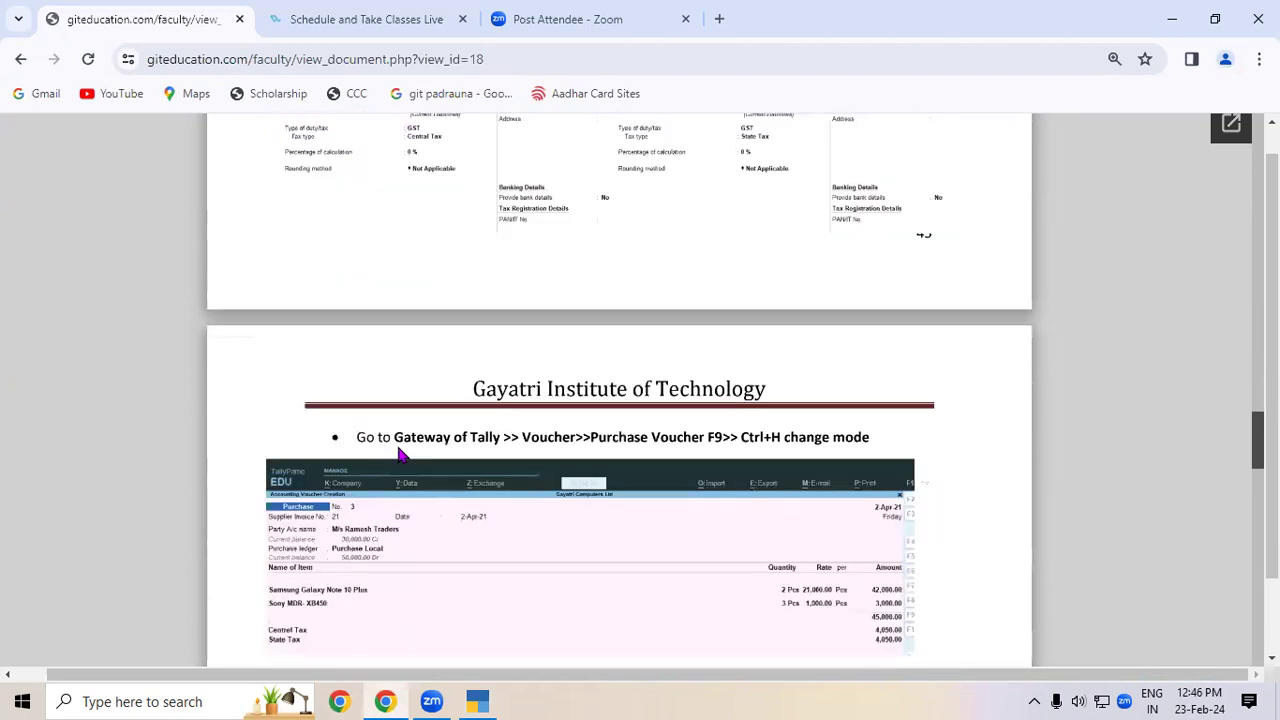